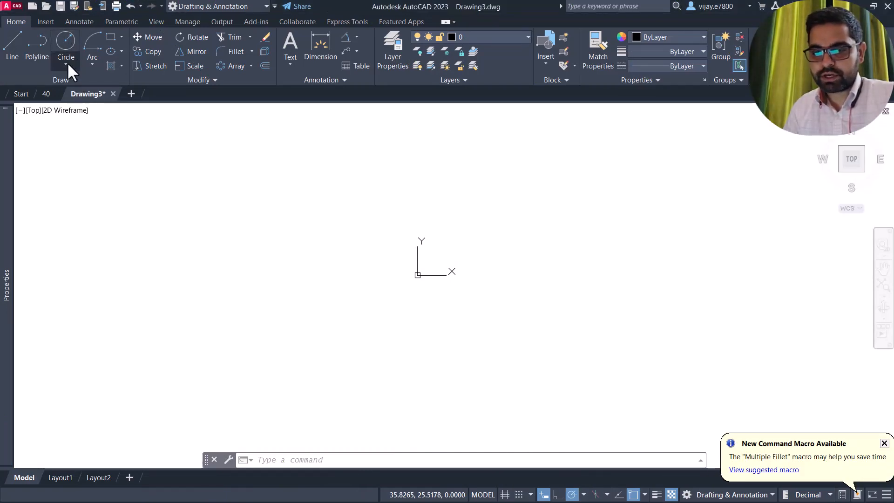
- Draw a 30-diameter circle centred at 0,0 using Center, Diameter
click(67, 63)
click(80, 100)
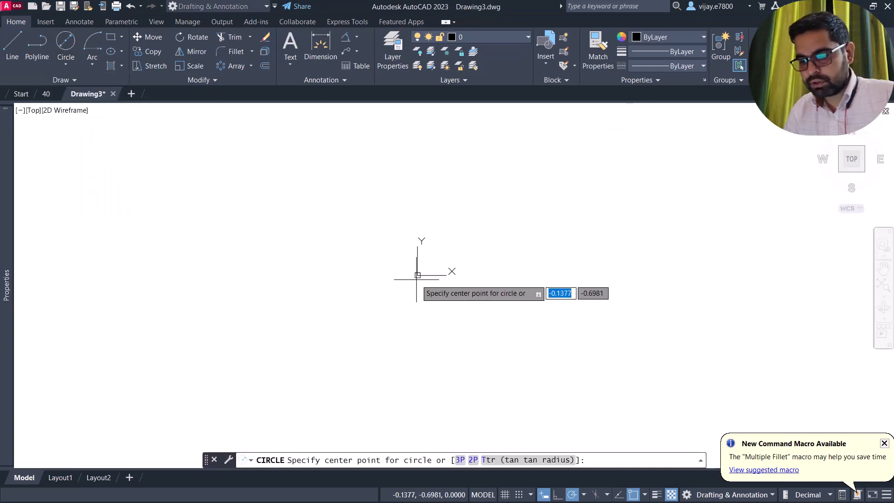
text(0,0)
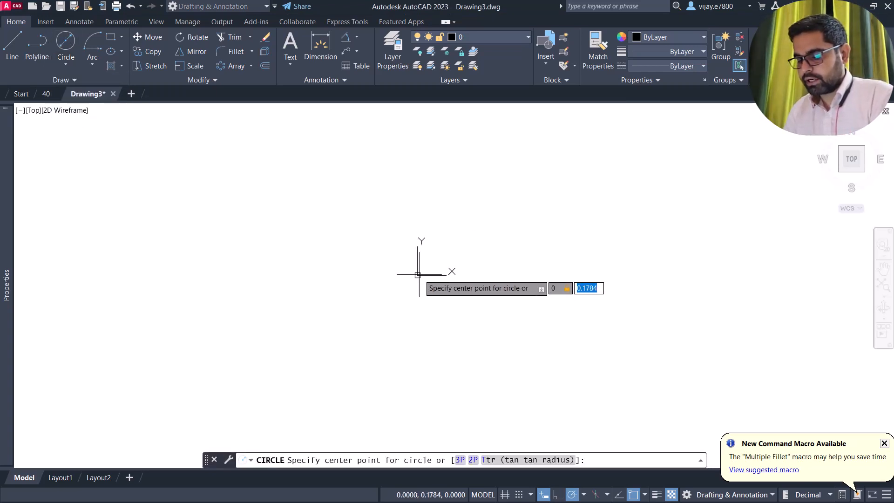
key(Return)
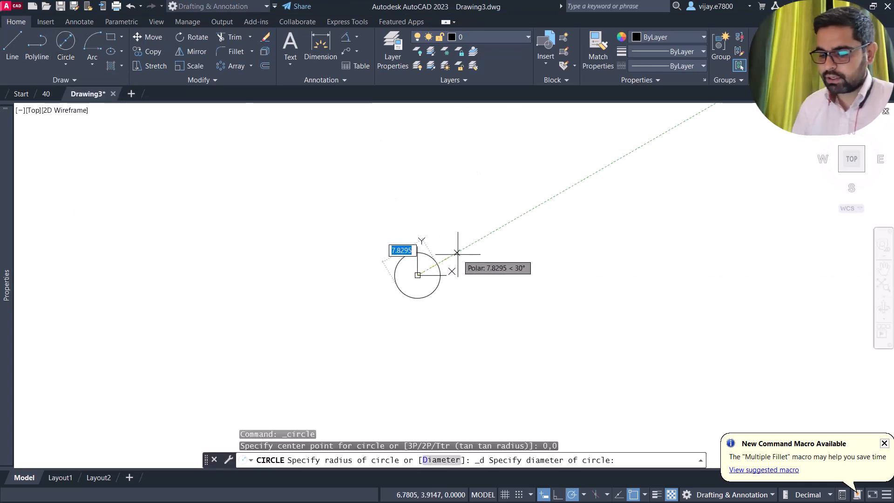
text(30)
key(Return)
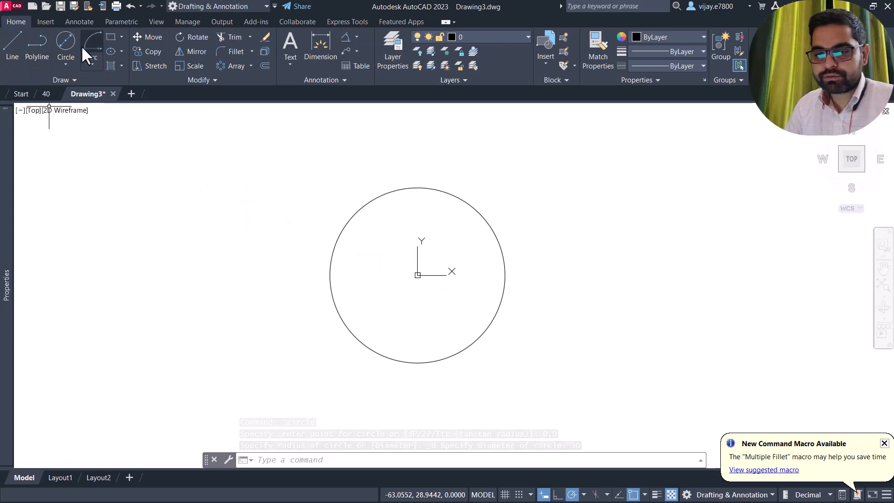
- Add concentric circles of diameters 40 and 50 at the origin
click(65, 42)
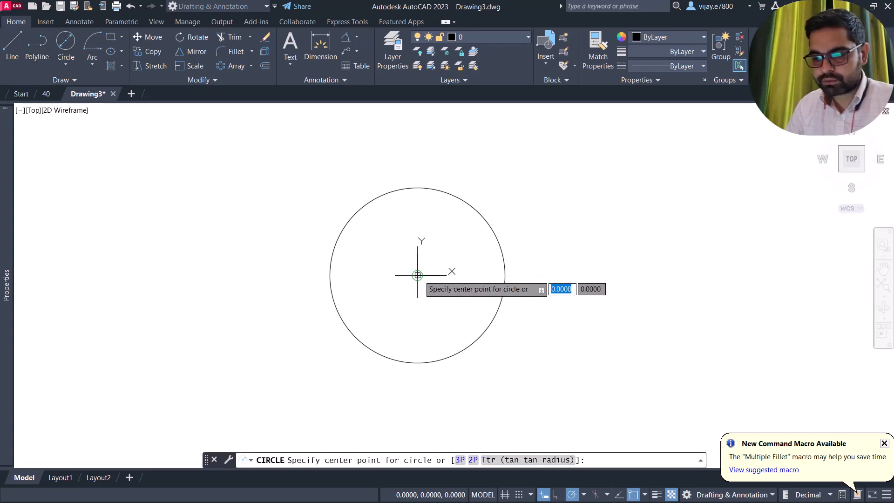
click(418, 275)
text(40)
key(Return)
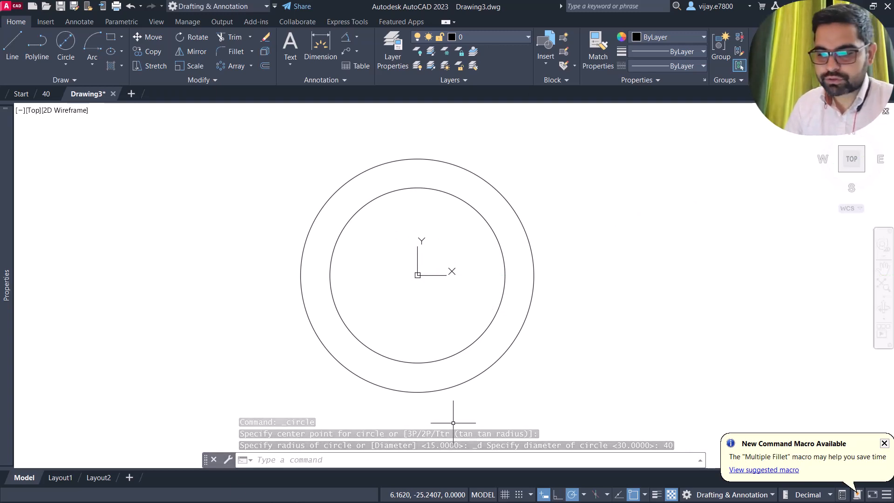
click(65, 41)
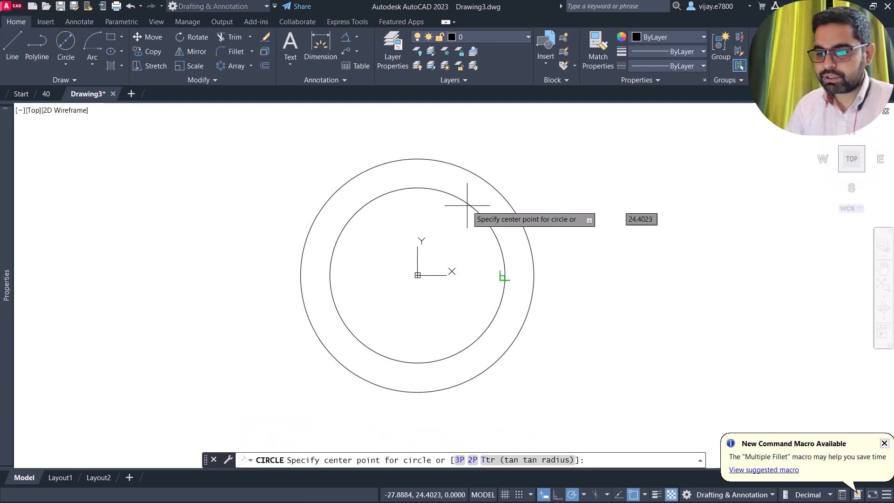
click(417, 274)
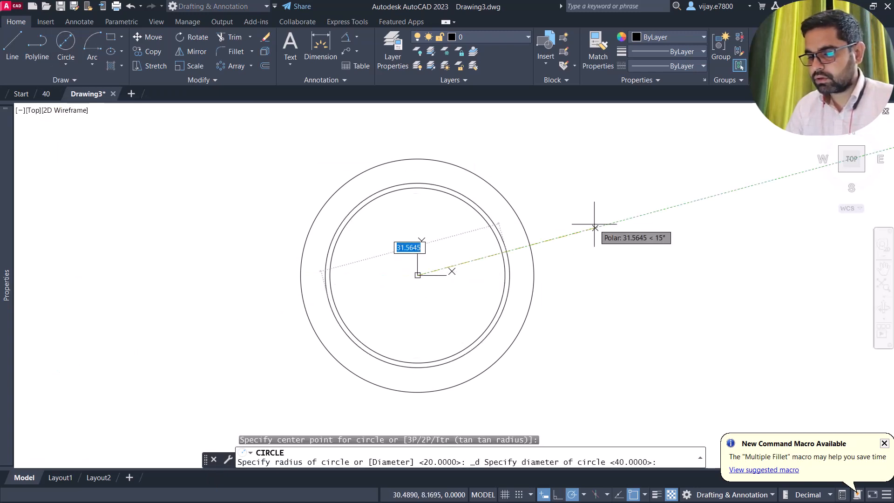
text(50)
key(Return)
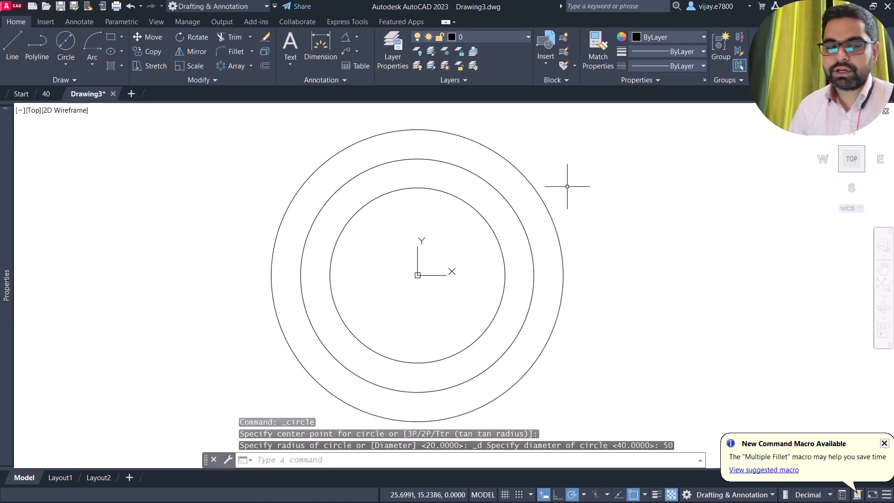
- Draw an 80-diameter circle centred at the origin
click(61, 48)
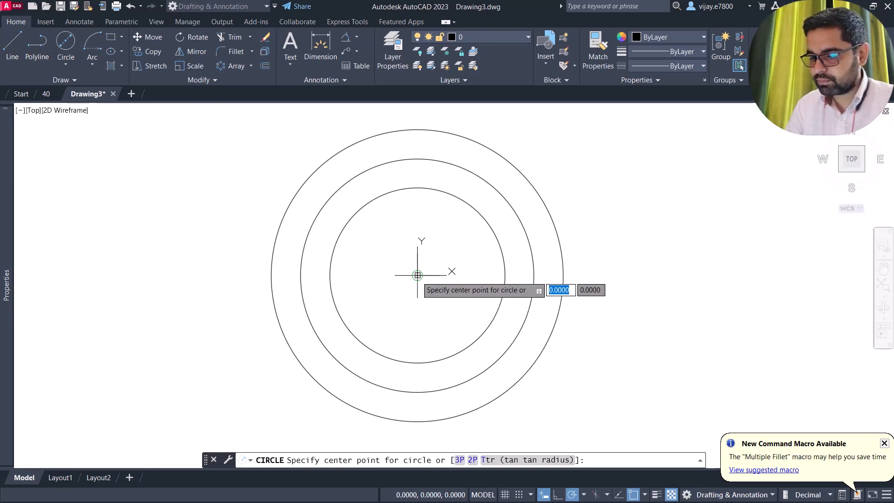
click(417, 274)
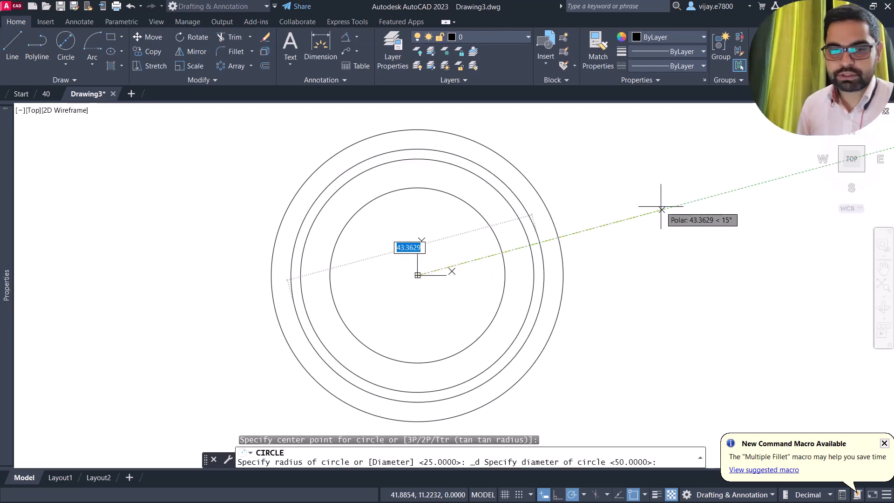
text(80)
key(Return)
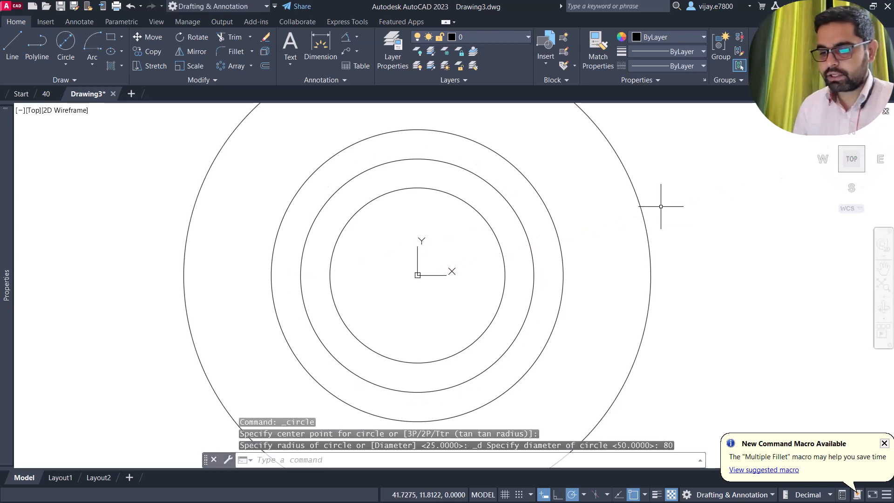
- Give the 80-diameter circle the dashed ACAD_ISO02W100 linetype
scroll(589, 193, down, 3)
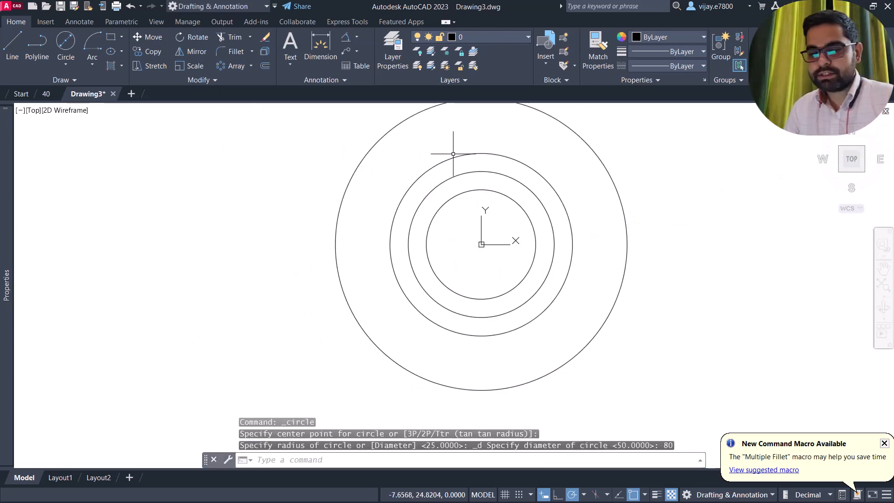
middle_drag(432, 137, 389, 175)
click(467, 158)
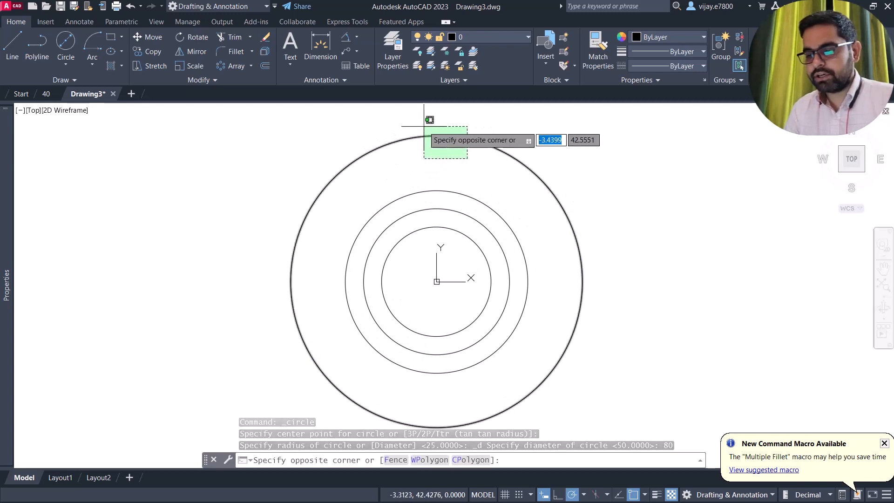
click(424, 126)
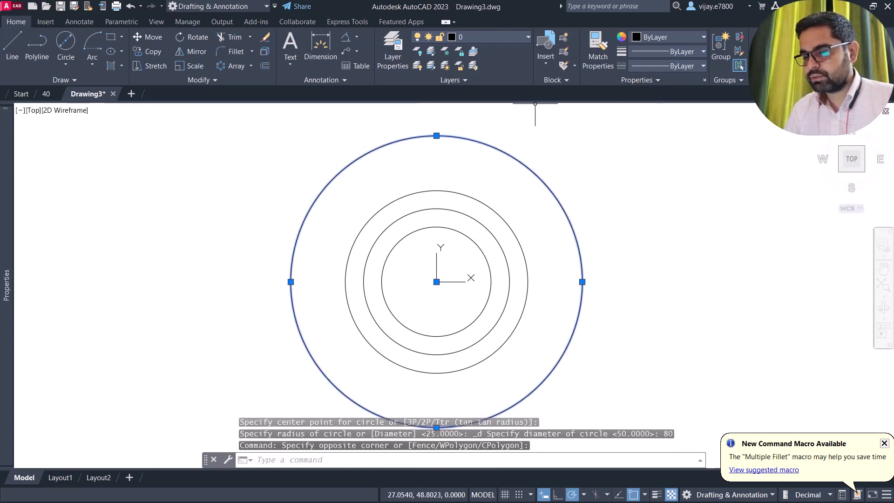
click(641, 66)
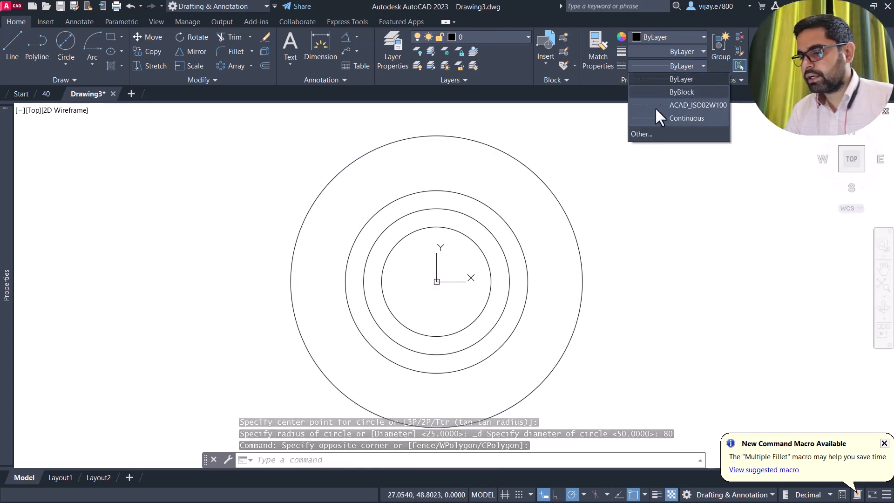
click(652, 107)
key(Escape)
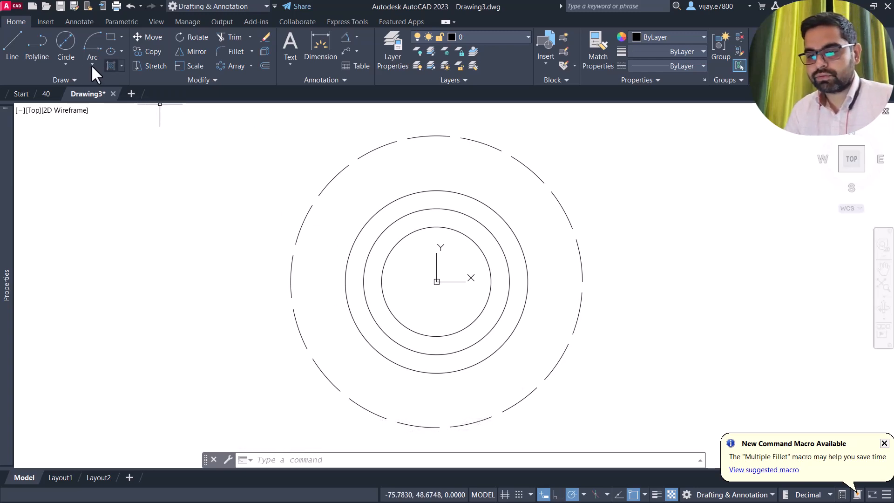
- Draw a 120-diameter circle centred at the origin
click(68, 46)
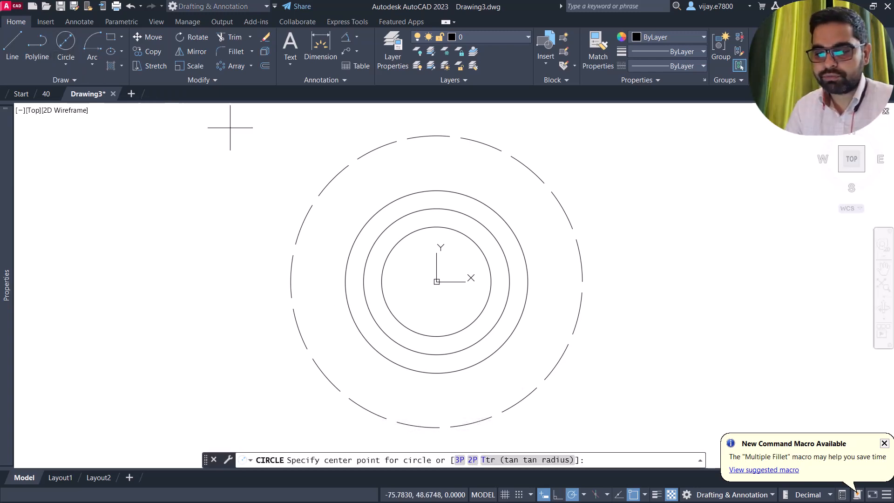
click(436, 282)
text(12)
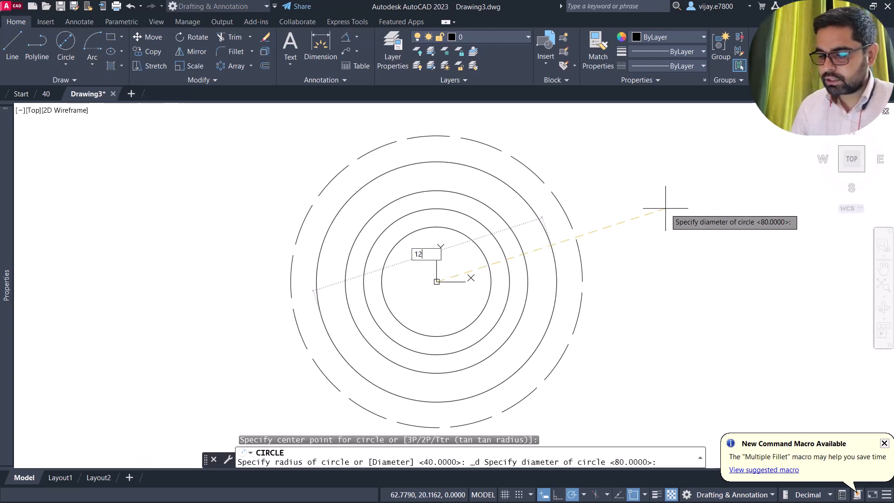
text(0)
key(Return)
right_click(669, 163)
key(Escape)
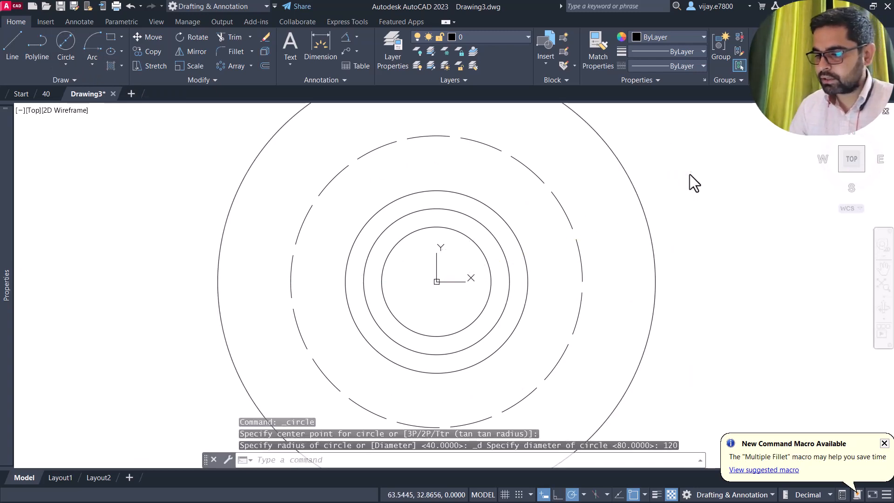
- Add a 150-diameter circle at the origin, switching the prompt to diameter
key(Return)
click(436, 282)
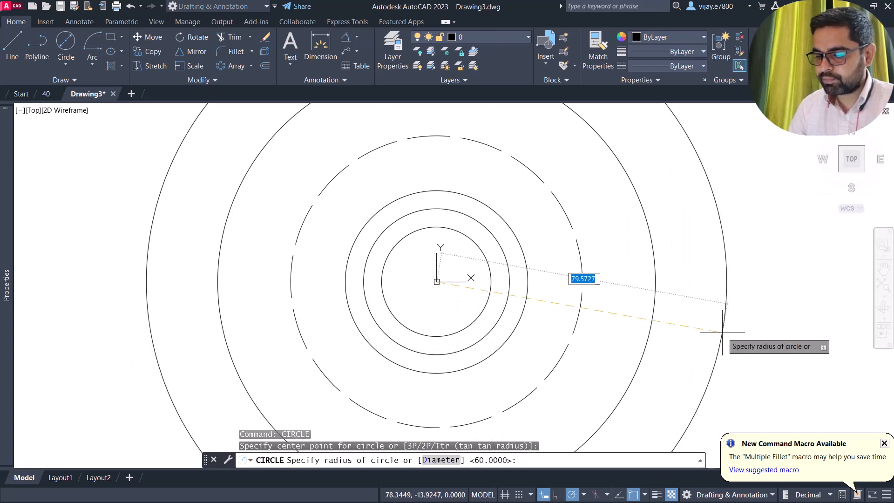
text(d)
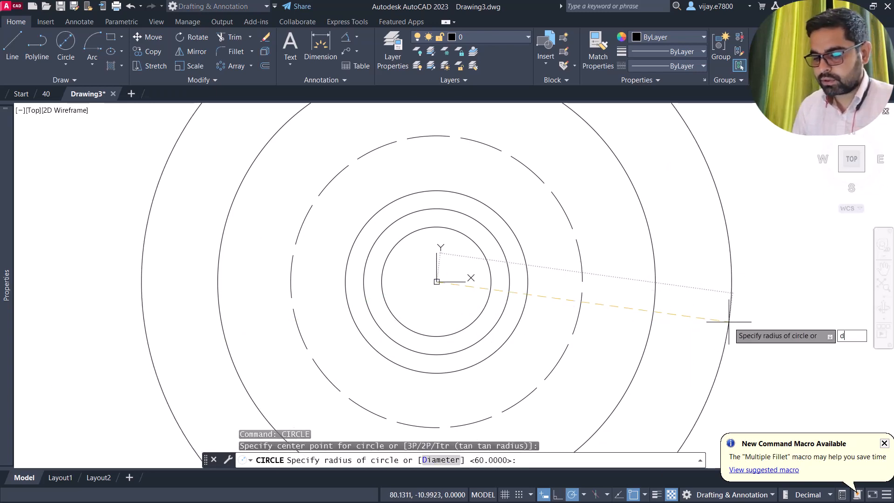
key(Return)
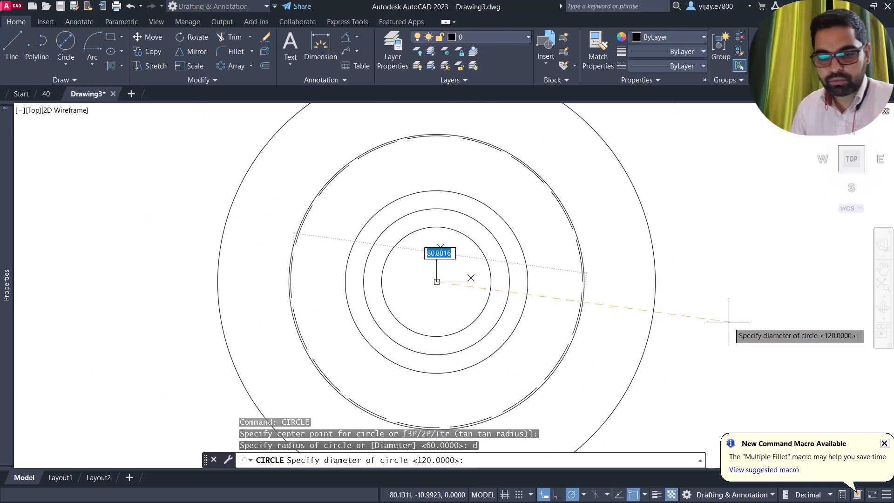
key(Return)
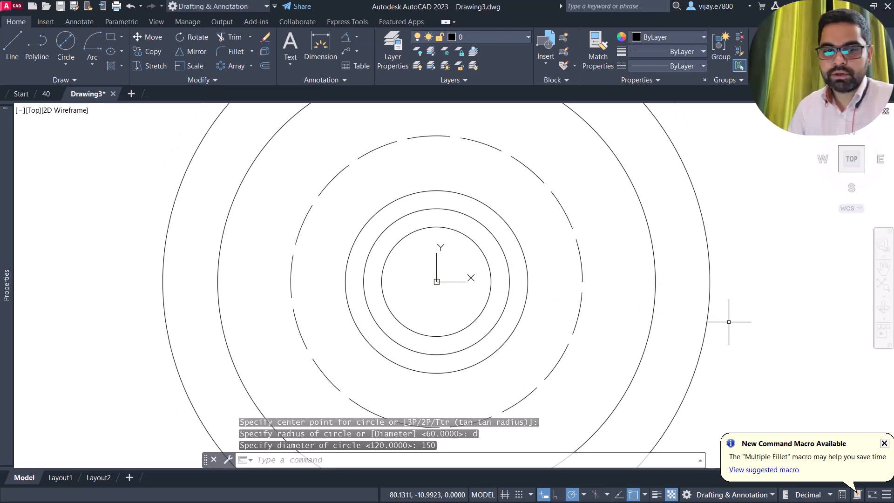
scroll(682, 305, down, 5)
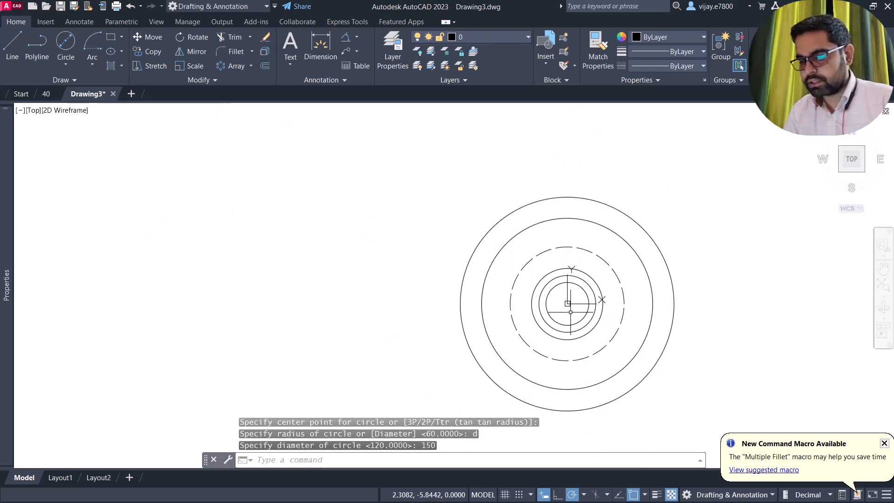
scroll(570, 312, up, 5)
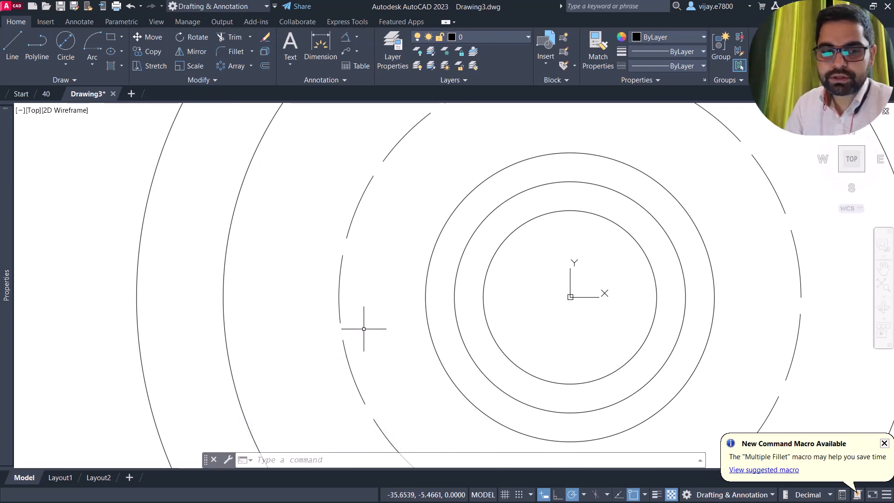
- Start a line from the centre at 45°, then cancel it
click(14, 47)
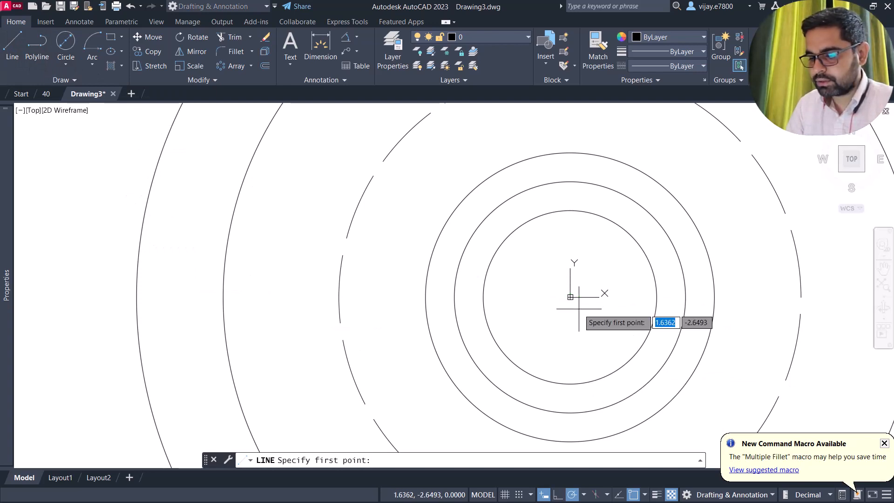
click(571, 297)
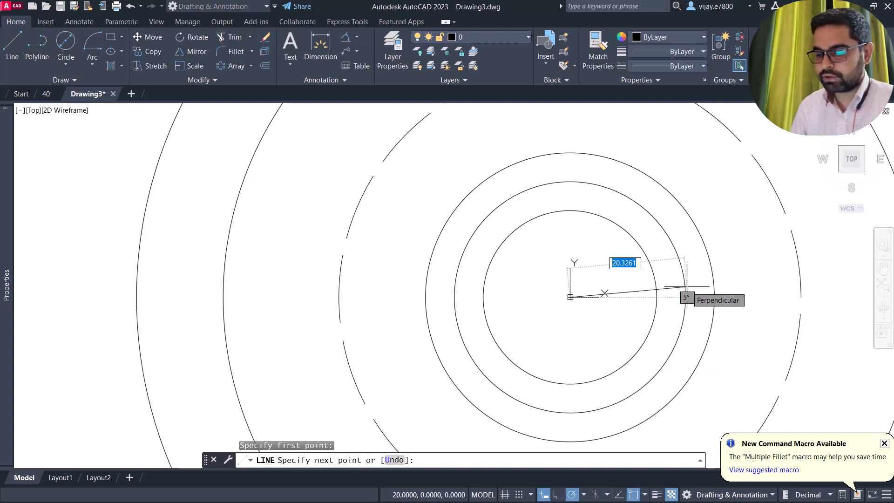
text(<)
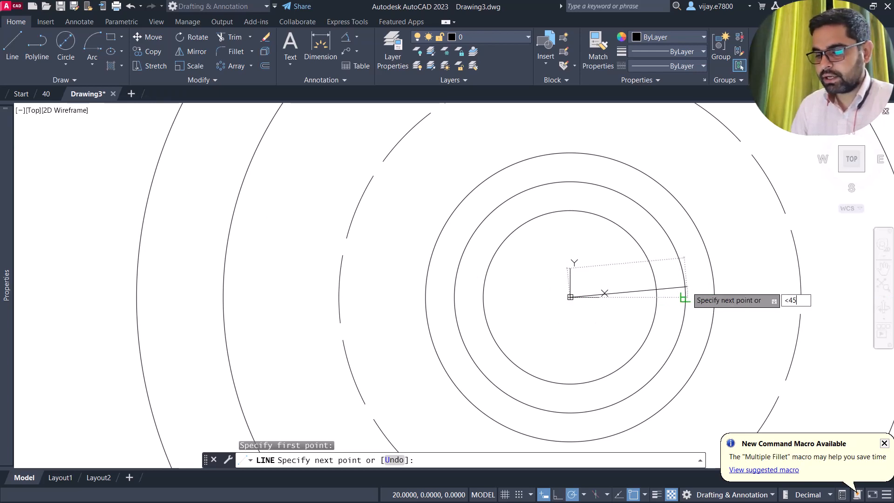
text(45)
key(Return)
scroll(686, 286, down, 5)
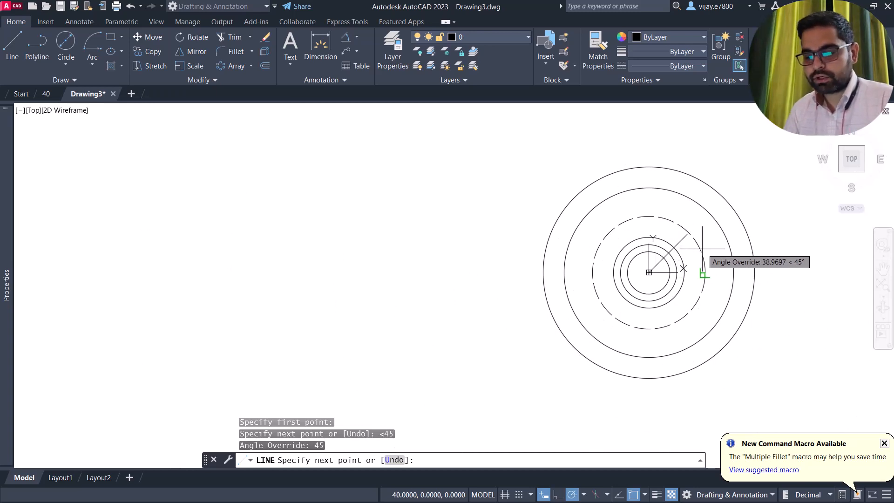
key(Escape)
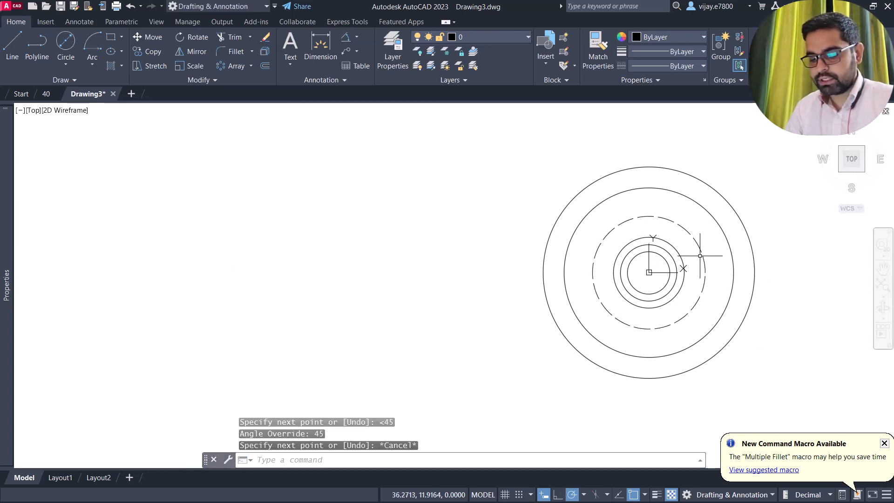
- Draw a line from the centre at 22.5° ending past the outer circle
key(Return)
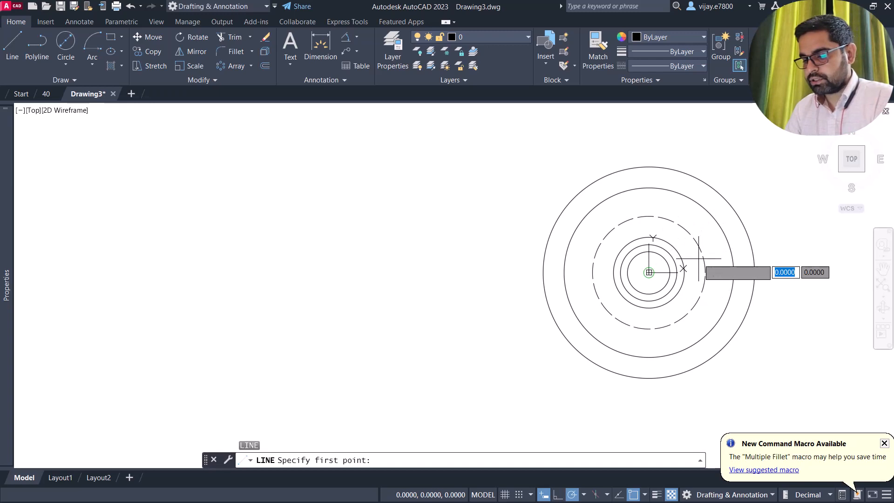
click(648, 273)
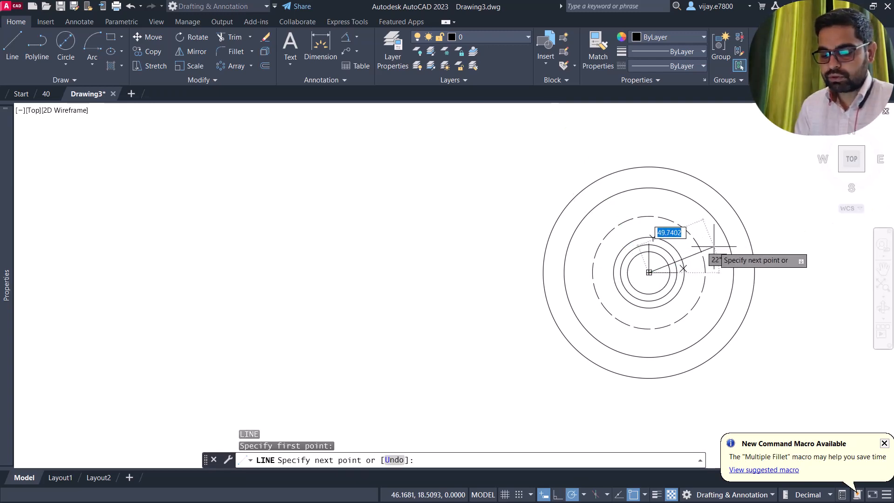
text(<22.5)
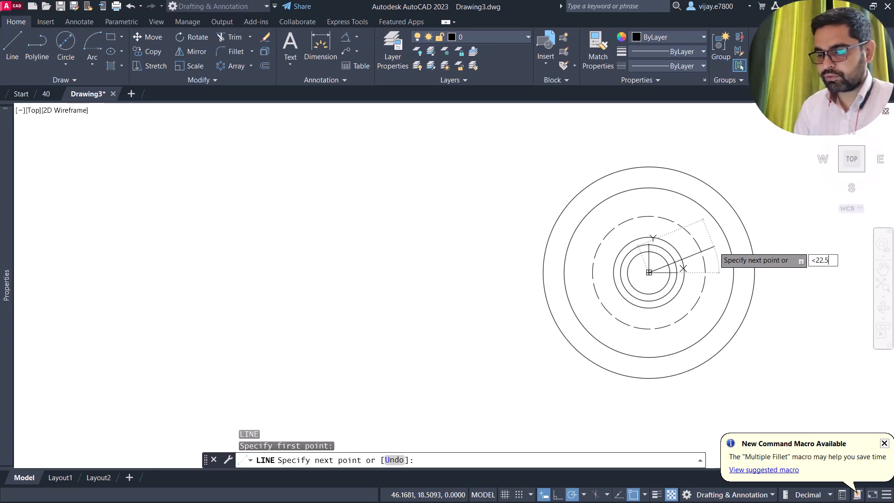
key(Return)
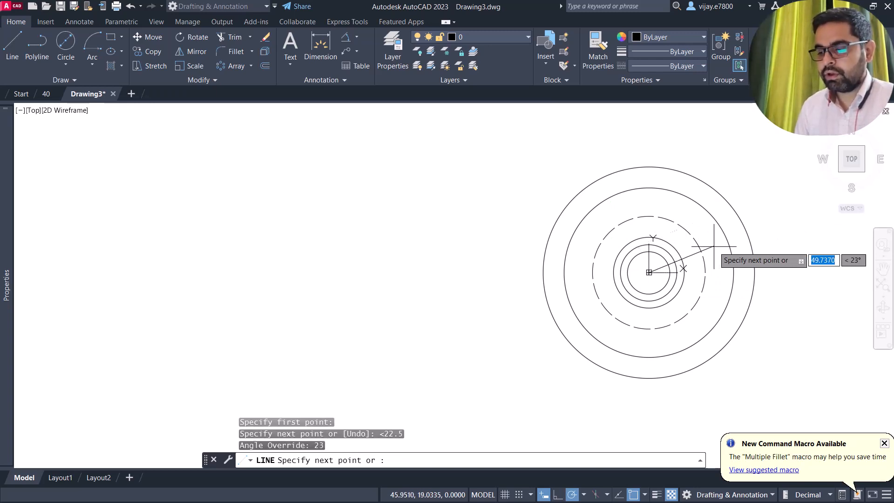
click(761, 223)
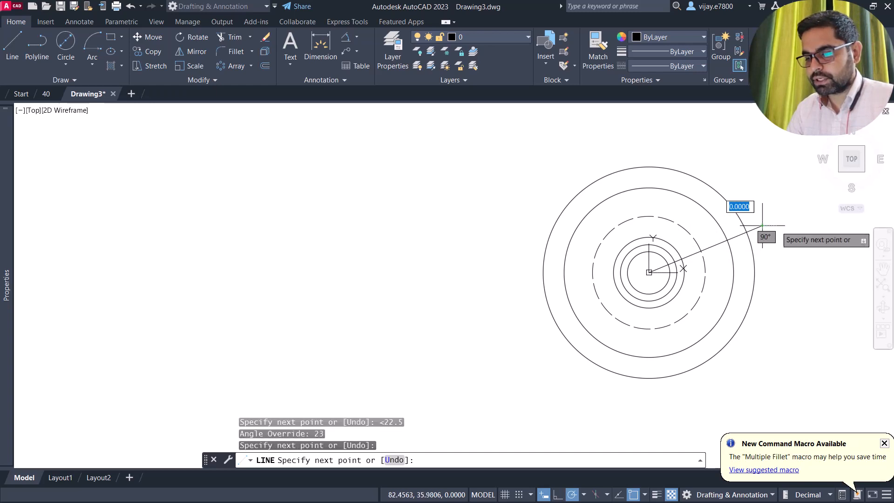
key(Escape)
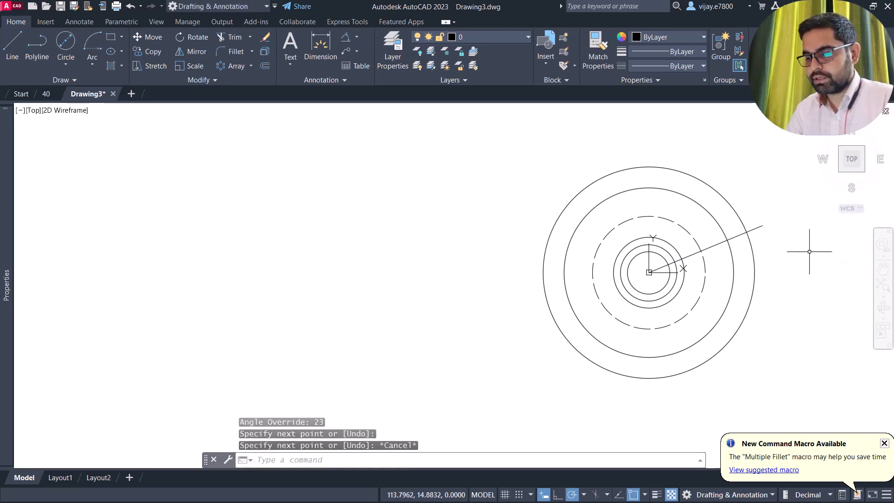
- Draw a second line from the centre at -22.5° and select both lines
right_click(820, 262)
click(814, 259)
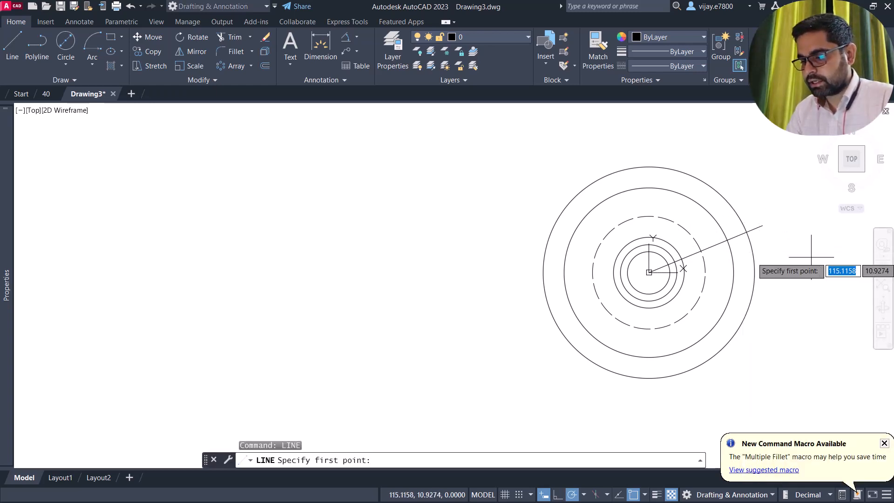
click(649, 273)
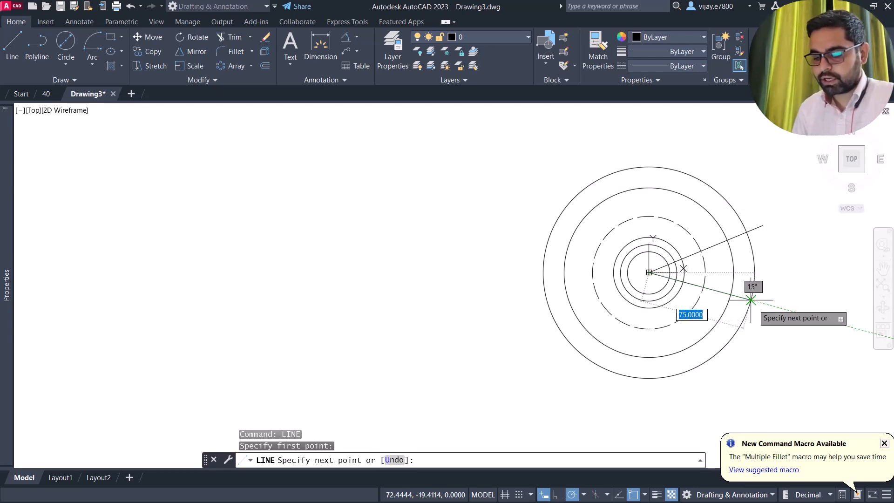
text(<-22.5)
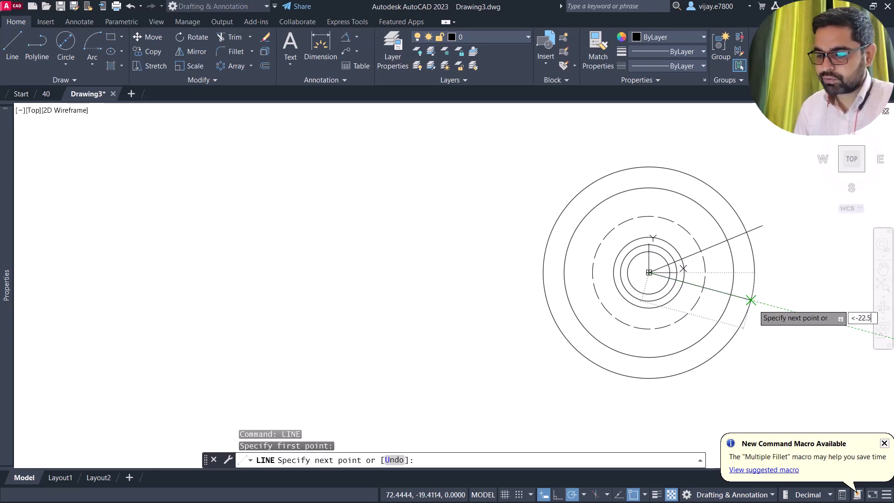
key(Return)
click(765, 320)
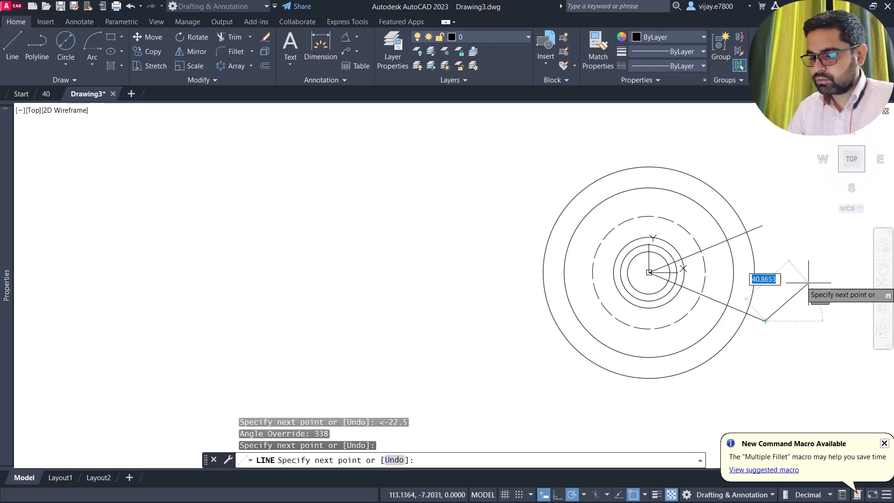
right_click(763, 294)
click(819, 290)
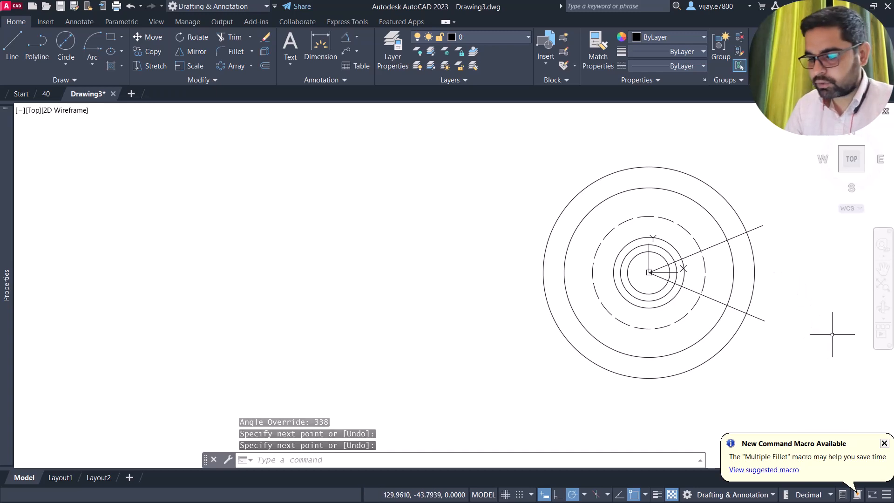
click(826, 353)
click(759, 203)
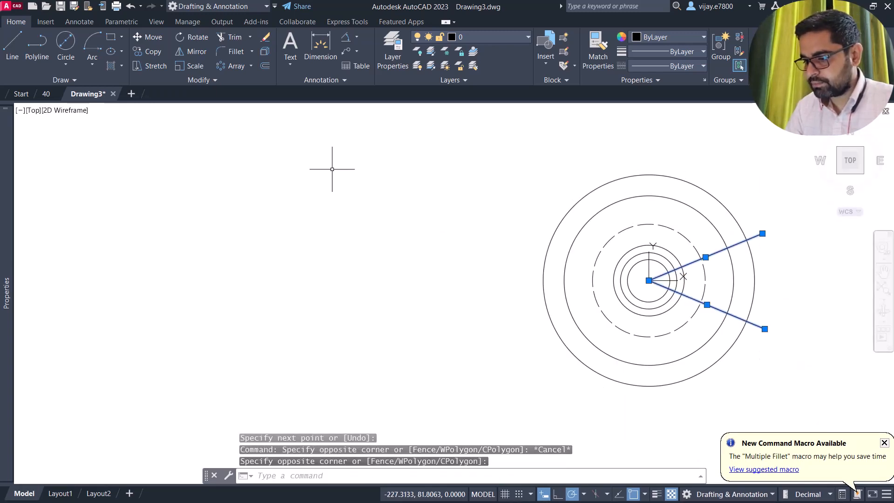
- Mirror the two slanted lines about a vertical axis through the centre, keeping the originals
click(191, 50)
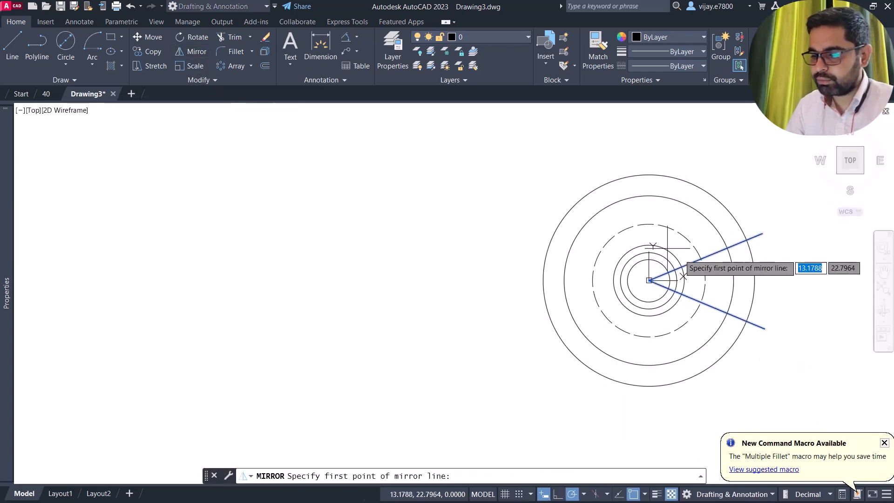
click(649, 280)
click(651, 212)
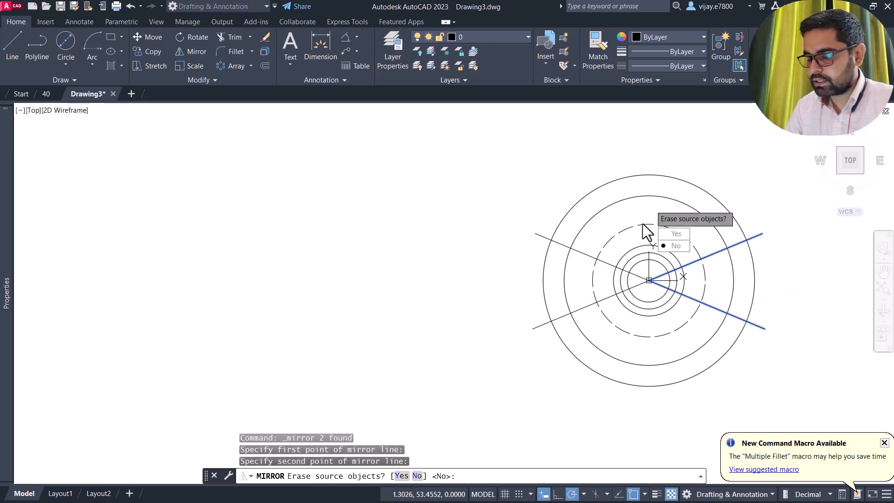
click(675, 245)
scroll(635, 275, up, 2)
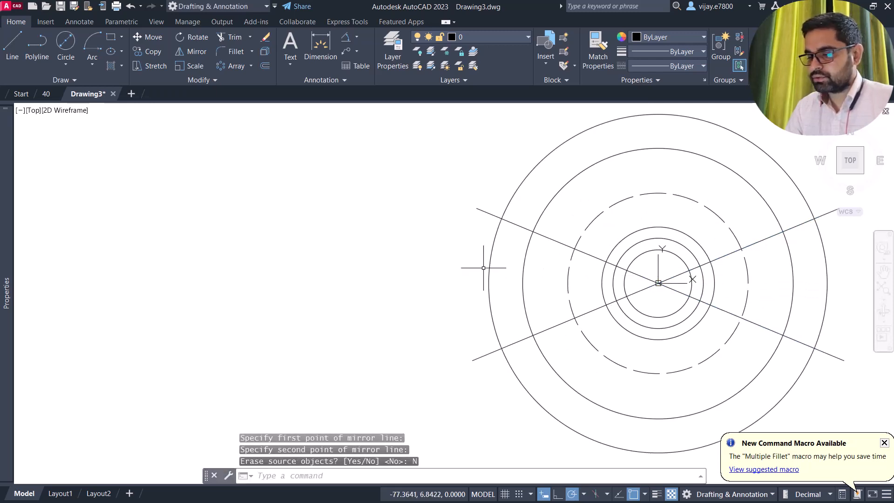
middle_drag(475, 264, 331, 230)
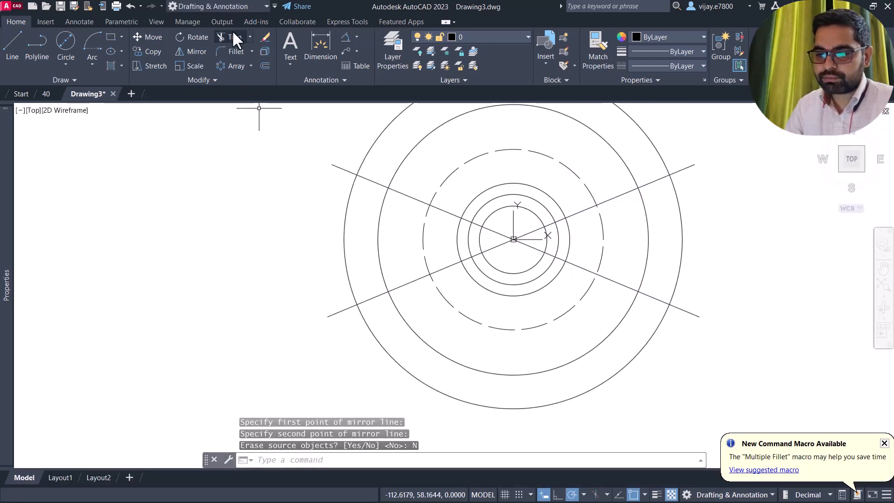
- Trim the 150 circle's left and right arcs and the line ends beyond it
click(232, 35)
mouse_move(332, 154)
mouse_down()
mouse_move(349, 200)
mouse_move(323, 316)
mouse_up()
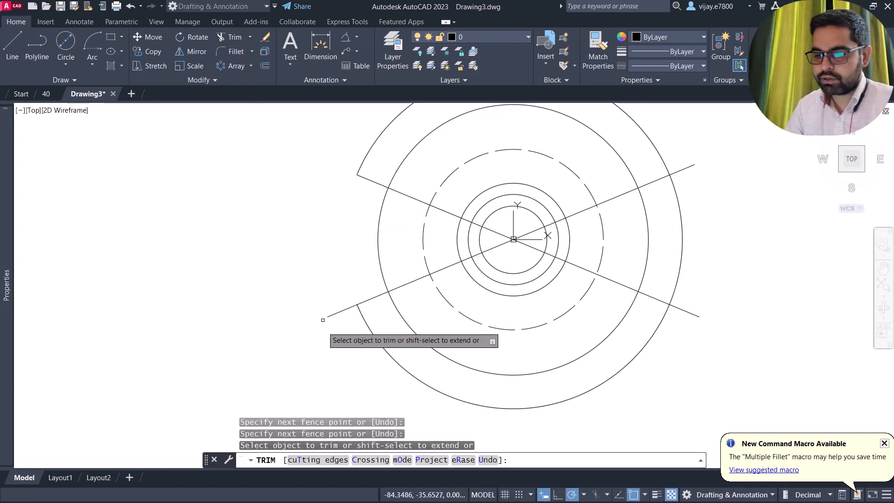
click(342, 315)
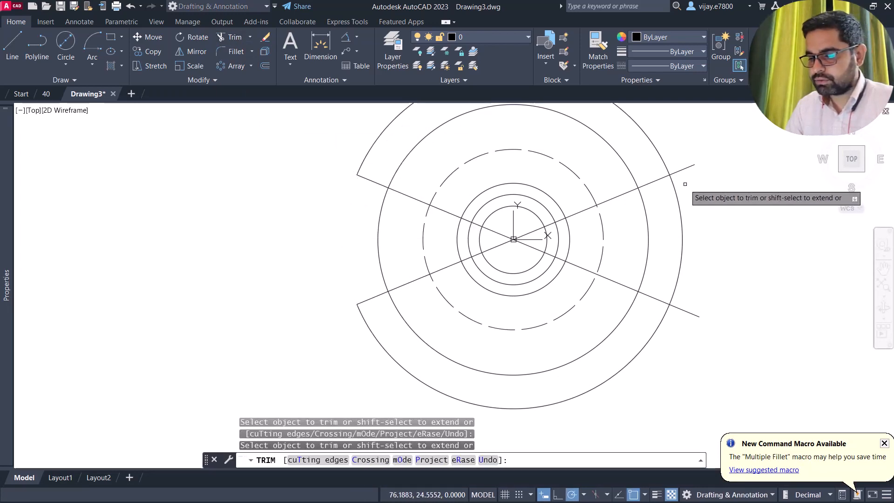
click(685, 168)
click(680, 210)
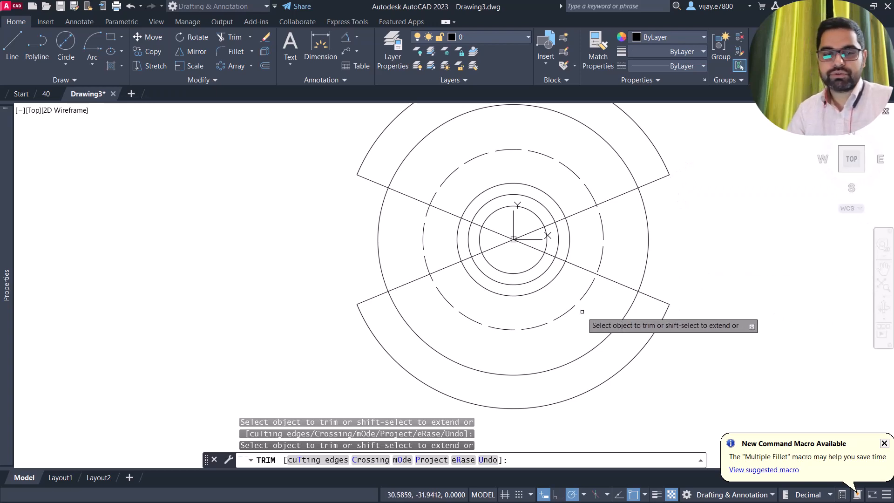
right_click(229, 210)
click(242, 216)
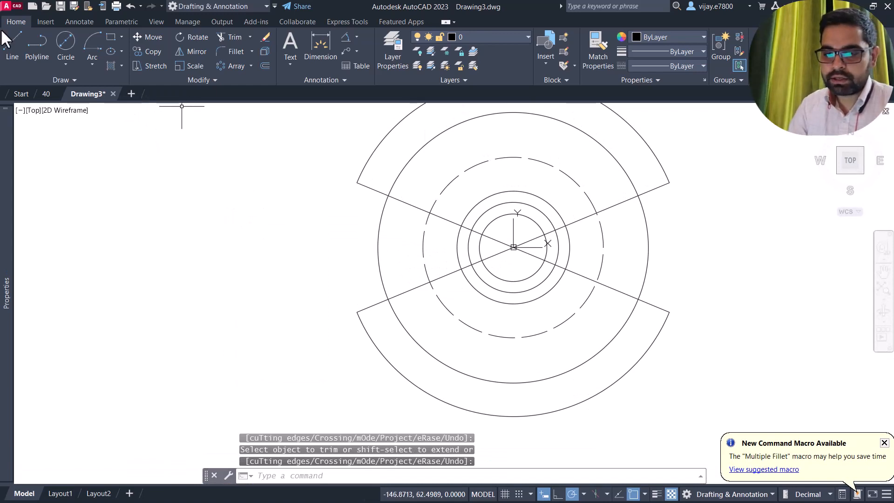
- Draw a horizontal line from the centre to the left circle edge
click(12, 56)
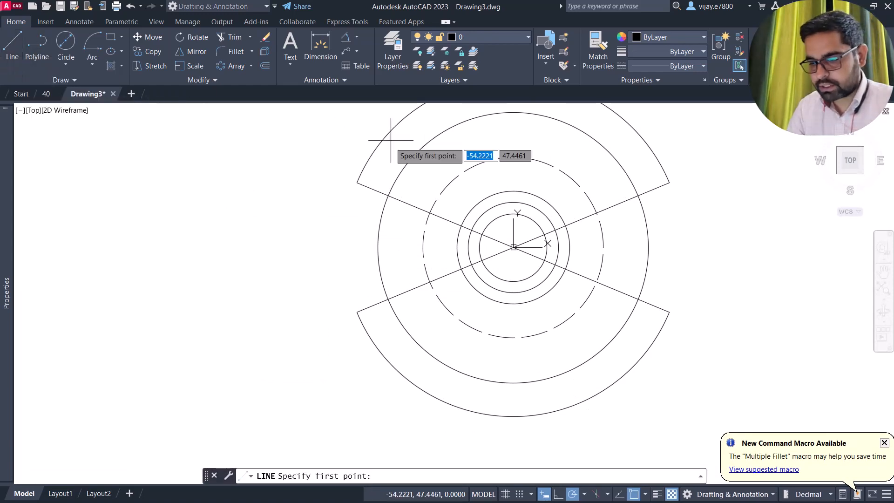
click(513, 247)
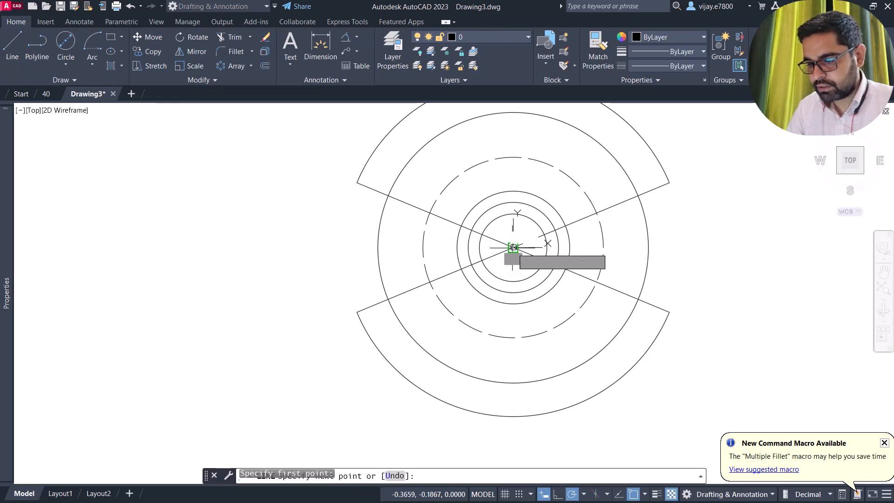
click(354, 247)
right_click(201, 222)
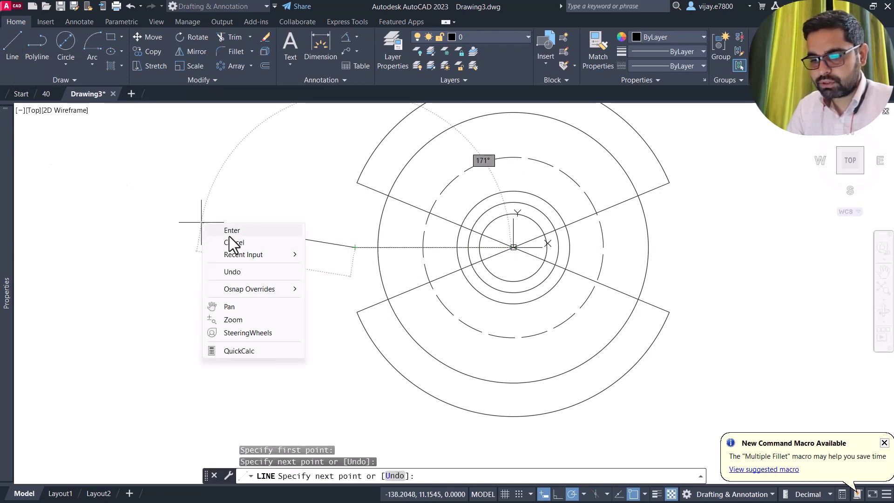
click(229, 235)
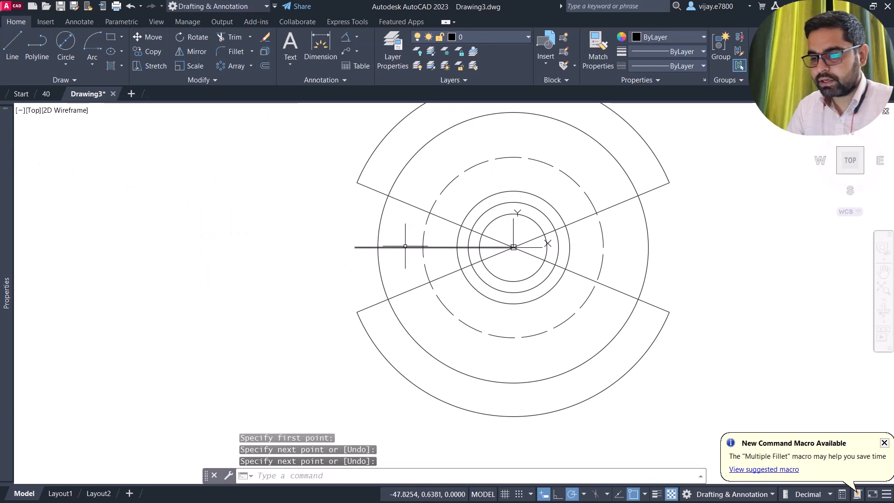
- Offset the horizontal line 10 units above and below
click(264, 66)
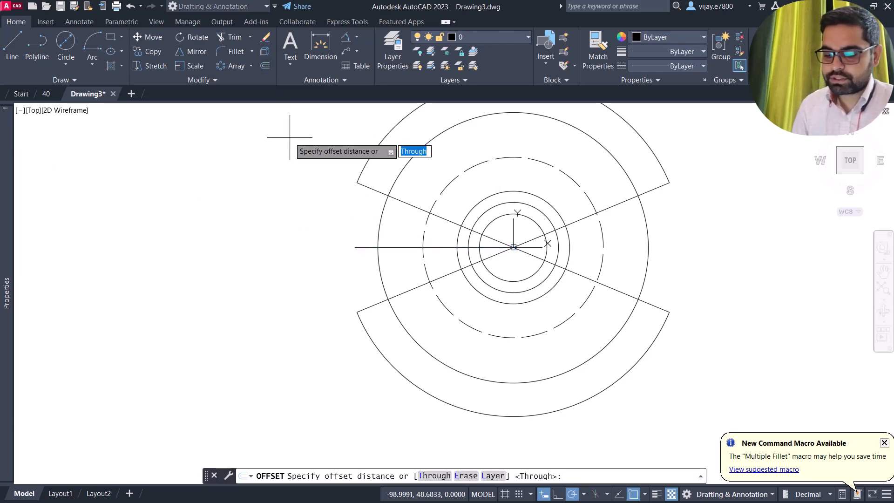
text(10)
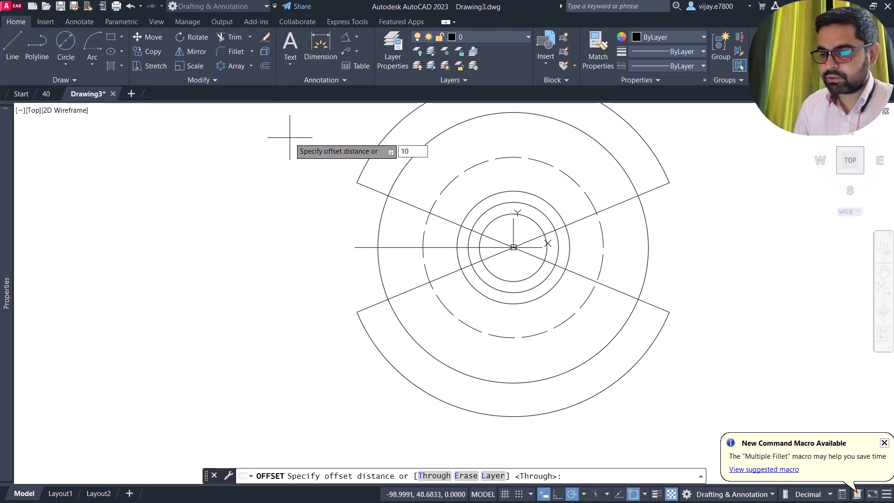
key(Return)
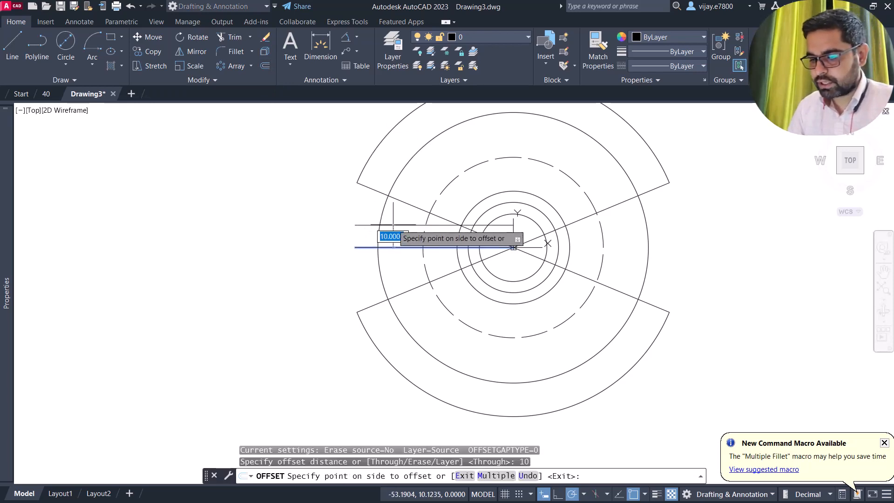
click(361, 220)
click(399, 247)
click(396, 267)
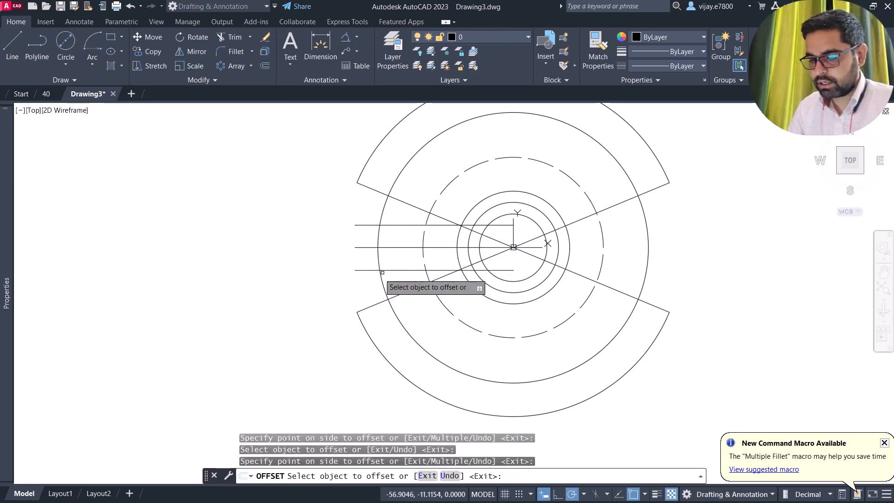
right_click(315, 252)
click(317, 254)
scroll(377, 242, up, 2)
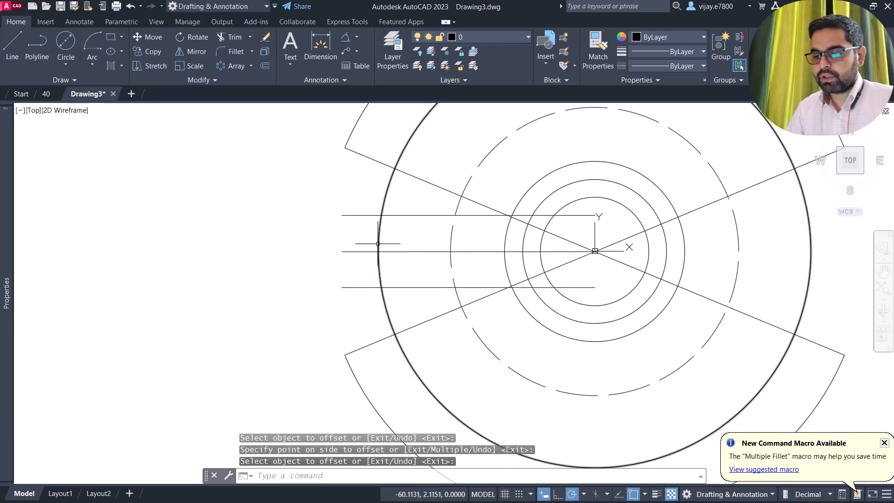
- Trim slanted line ends beyond the dashed circle and line pieces inside the inner circle
click(220, 35)
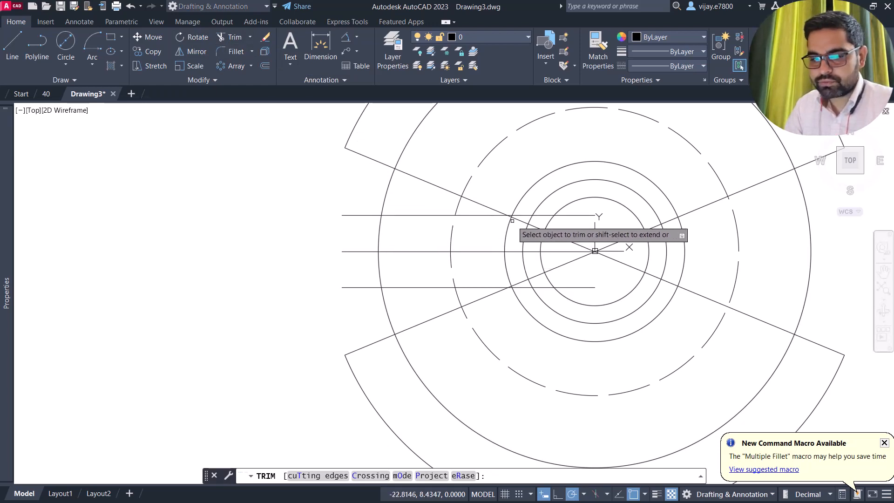
click(413, 178)
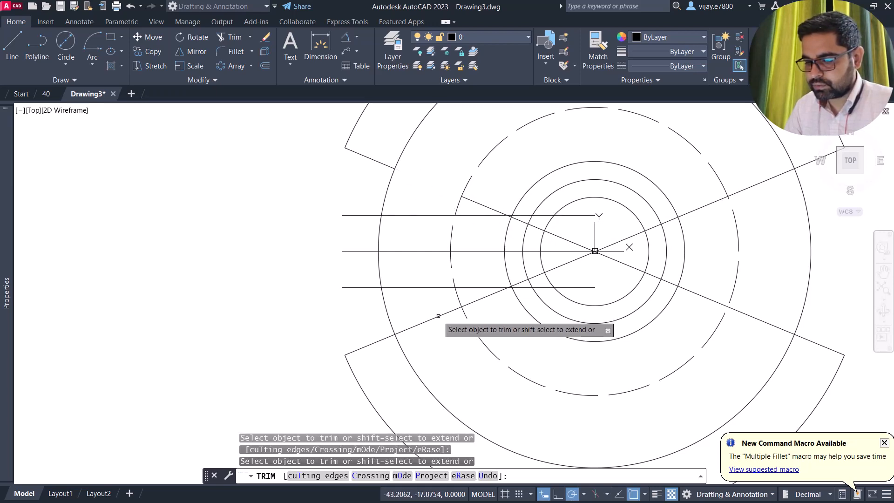
click(786, 331)
click(773, 177)
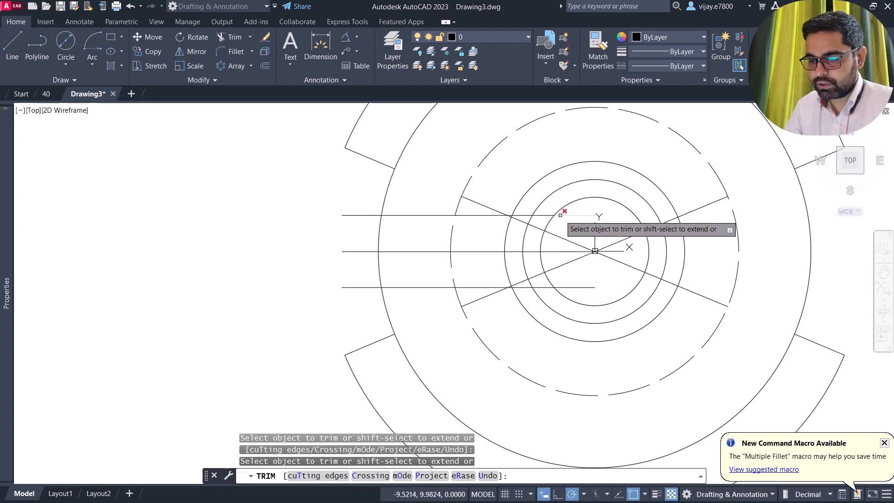
drag(561, 218, 579, 295)
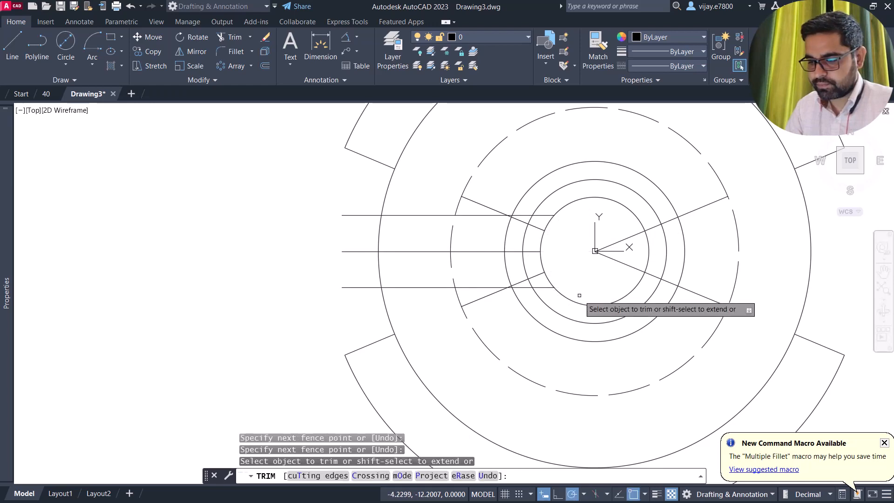
drag(611, 233, 616, 274)
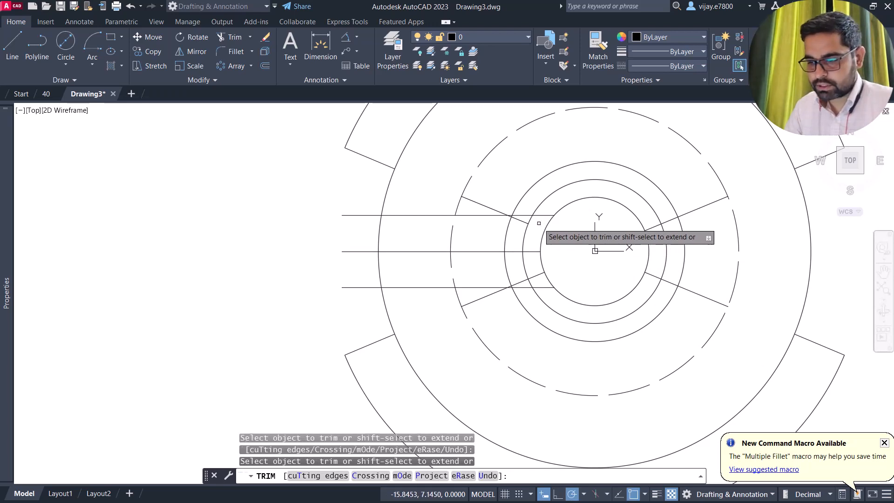
- Trim the left line pieces between the rings, including a fence across the slanted line
click(542, 216)
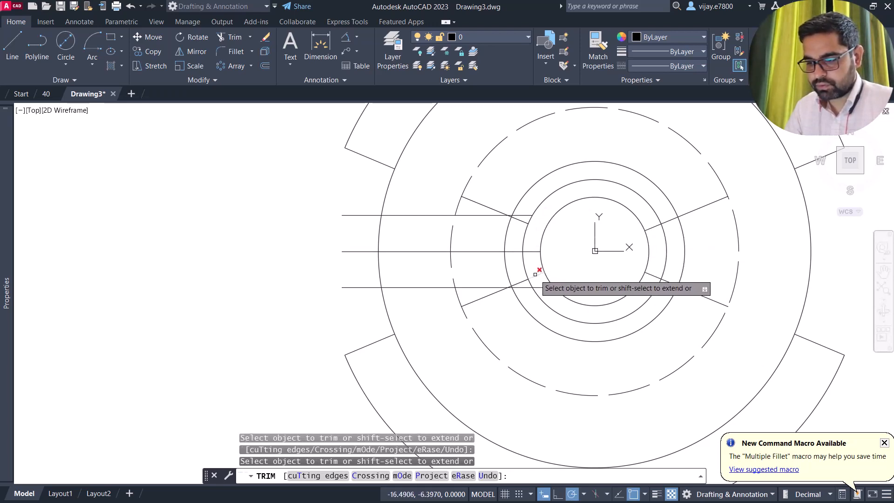
click(534, 251)
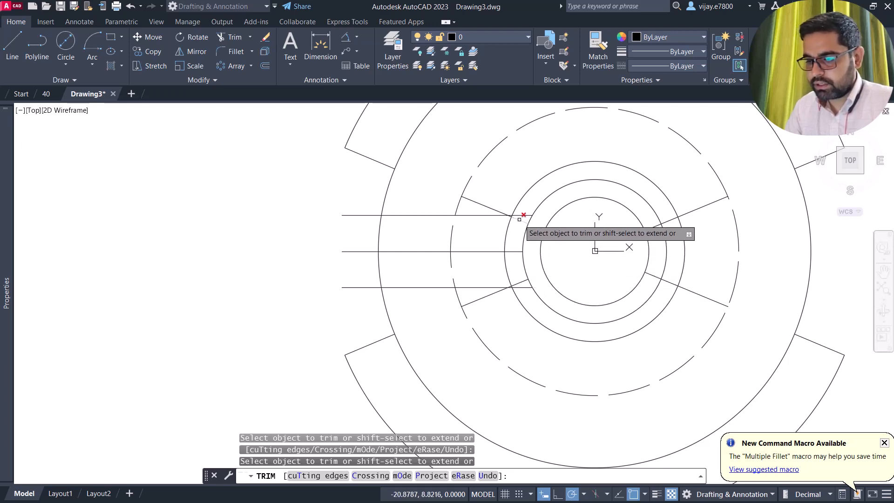
click(514, 251)
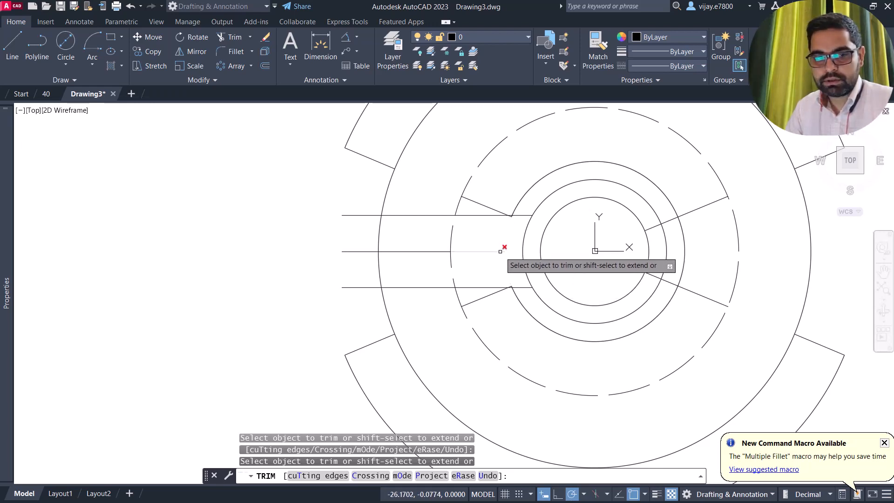
click(491, 216)
scroll(494, 218, up, 8)
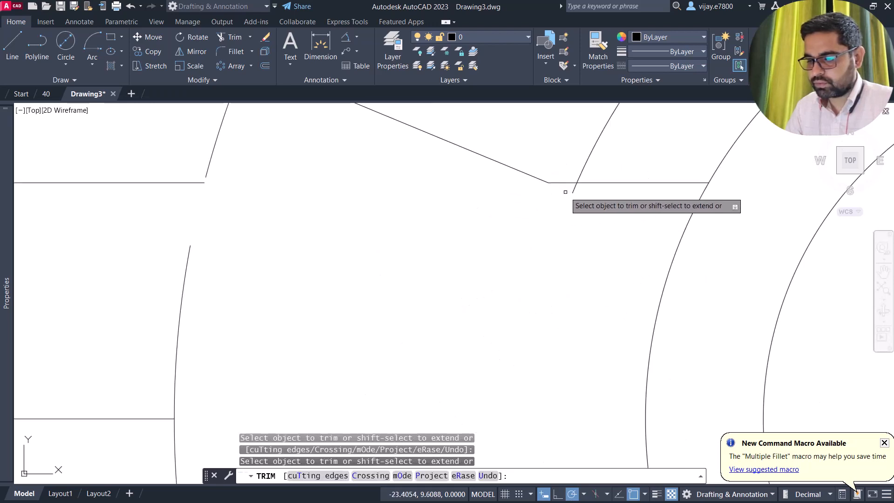
scroll(557, 183, down, 8)
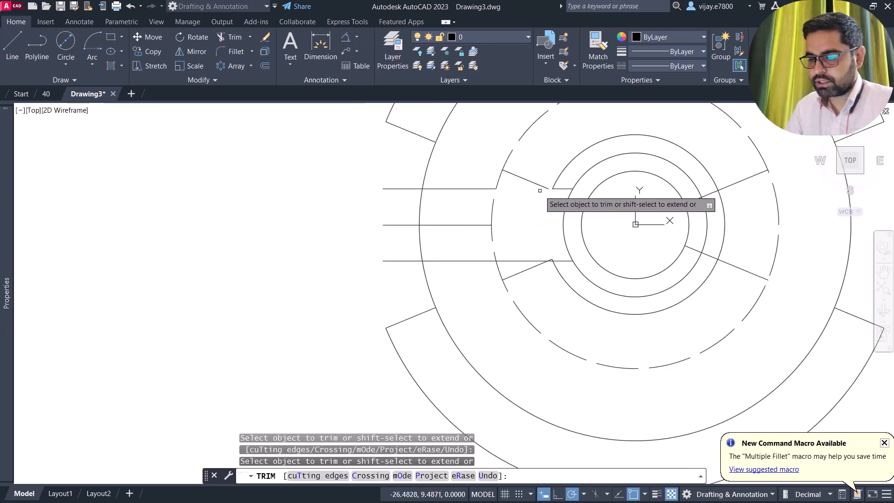
click(524, 283)
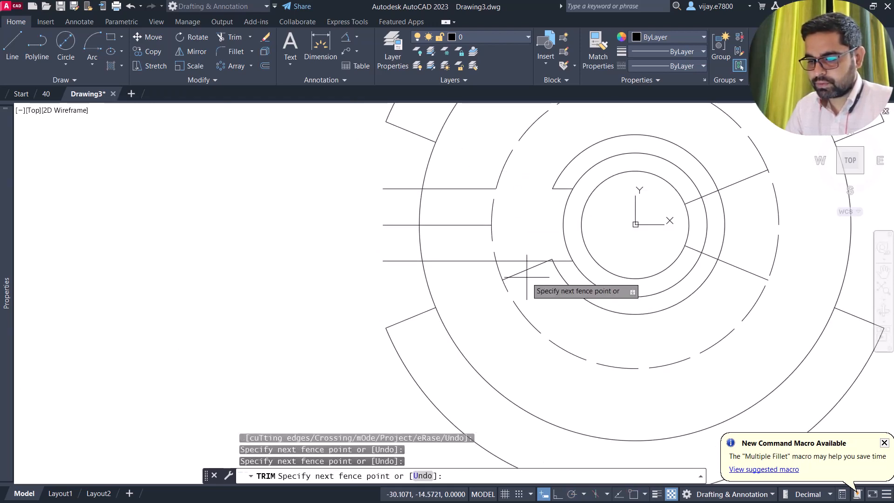
click(527, 255)
key(Return)
- Trim the right radial segments and fence-trim the left lines' inner pieces and outer stubs
scroll(548, 260, up, 6)
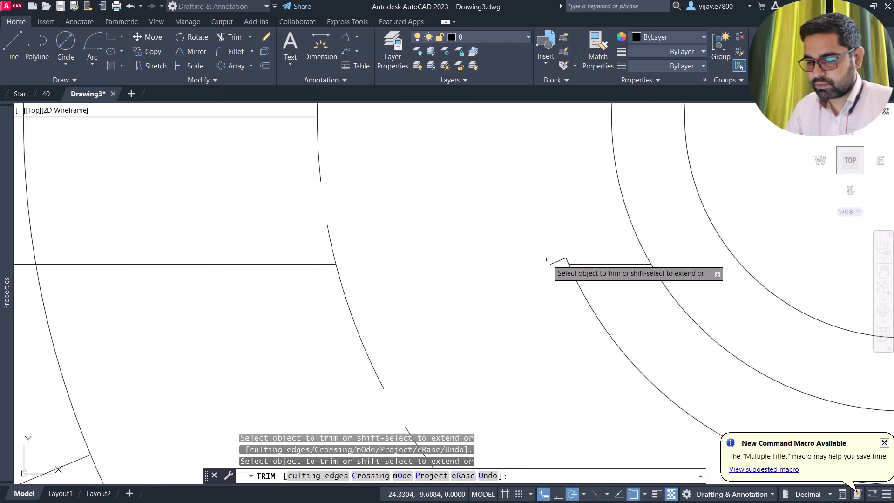
scroll(540, 254, down, 5)
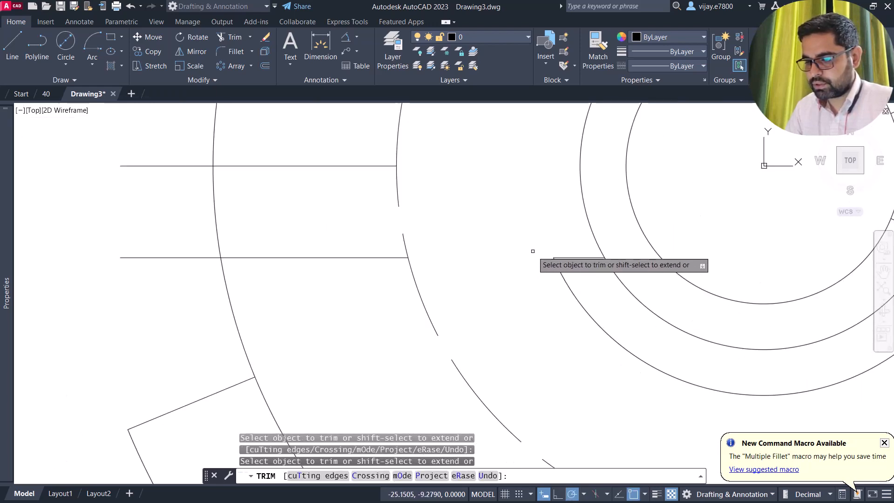
mouse_move(507, 208)
middle_down()
mouse_move(516, 201)
mouse_move(488, 209)
middle_up()
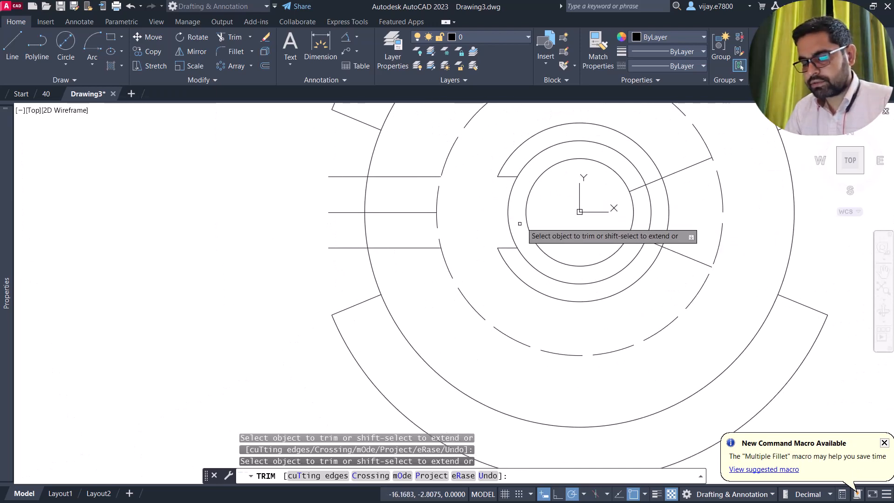
click(653, 184)
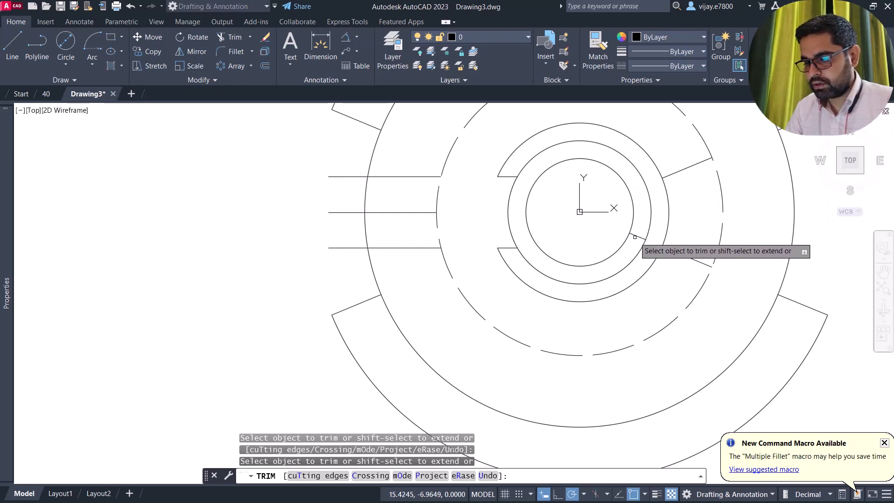
click(672, 174)
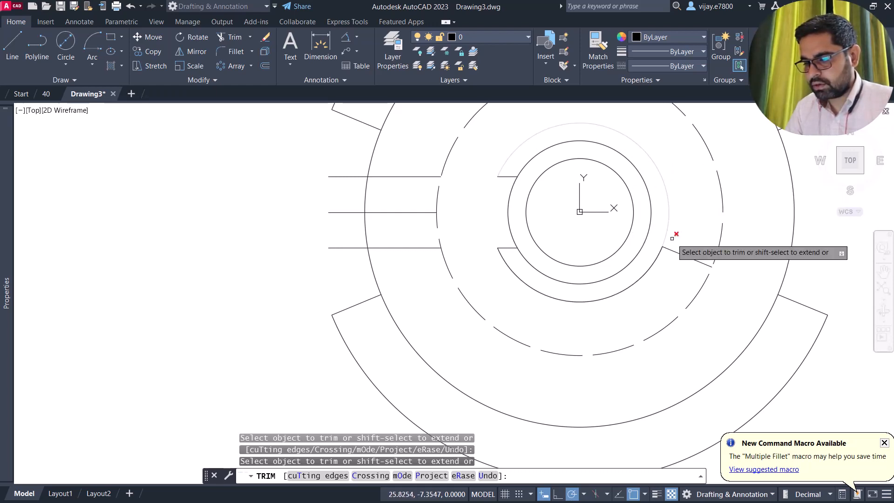
click(677, 252)
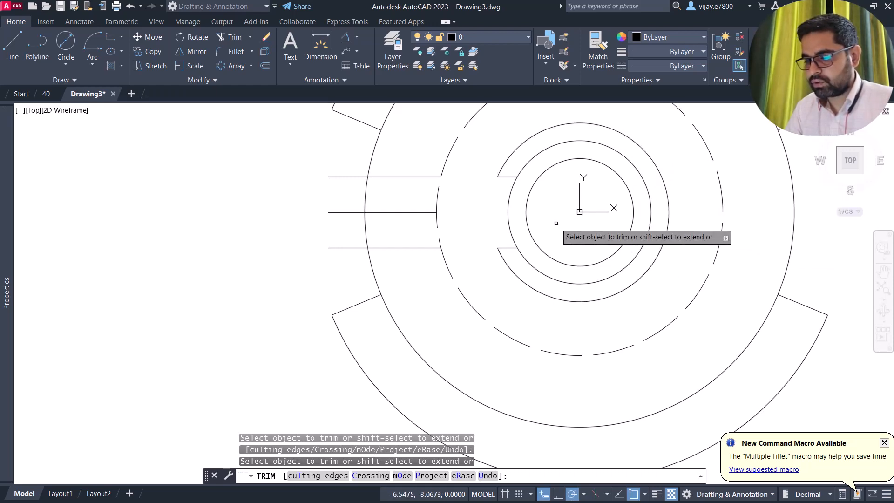
click(401, 164)
key(Return)
click(344, 163)
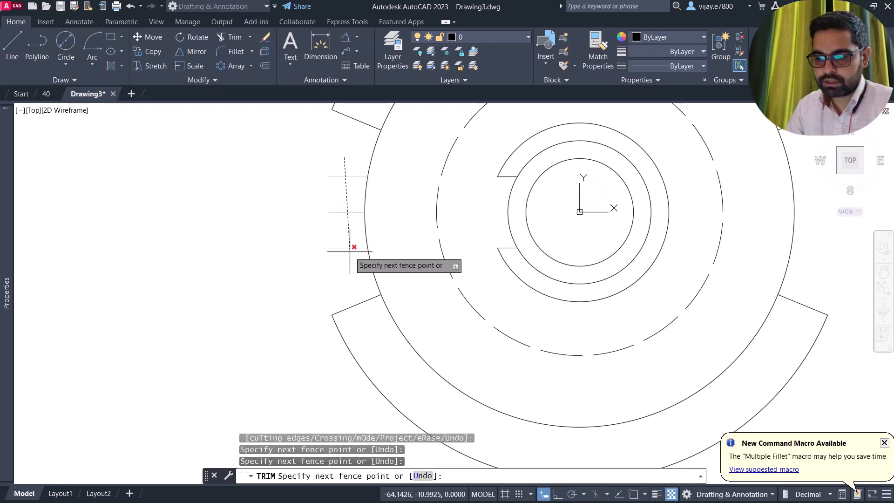
key(Return)
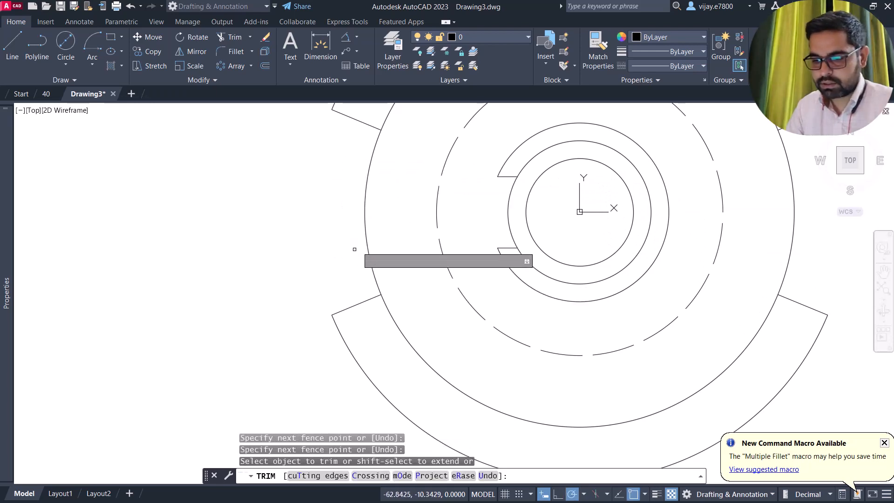
right_click(240, 176)
click(268, 183)
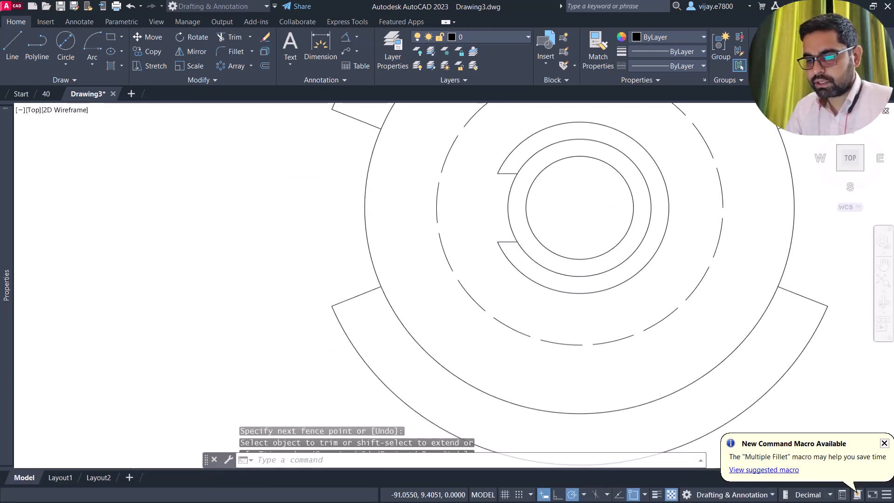
- Mirror the two short notch lines about the vertical centreline, keeping the originals
click(466, 159)
click(529, 244)
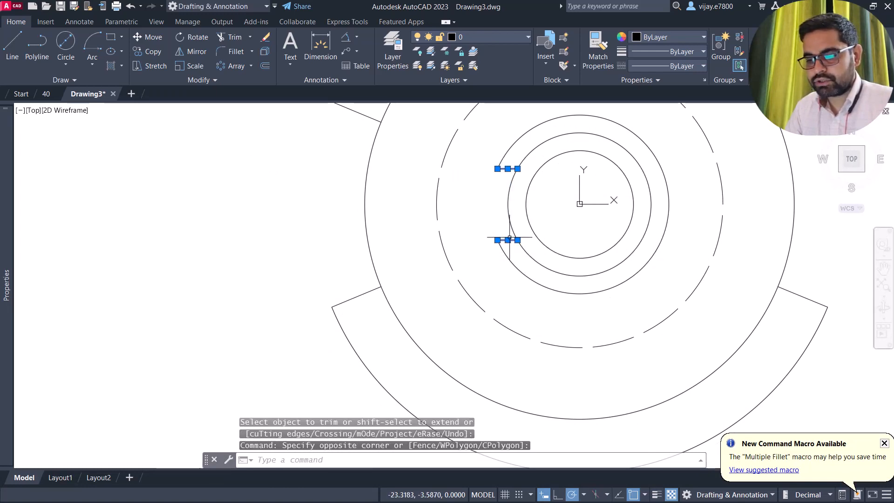
click(197, 53)
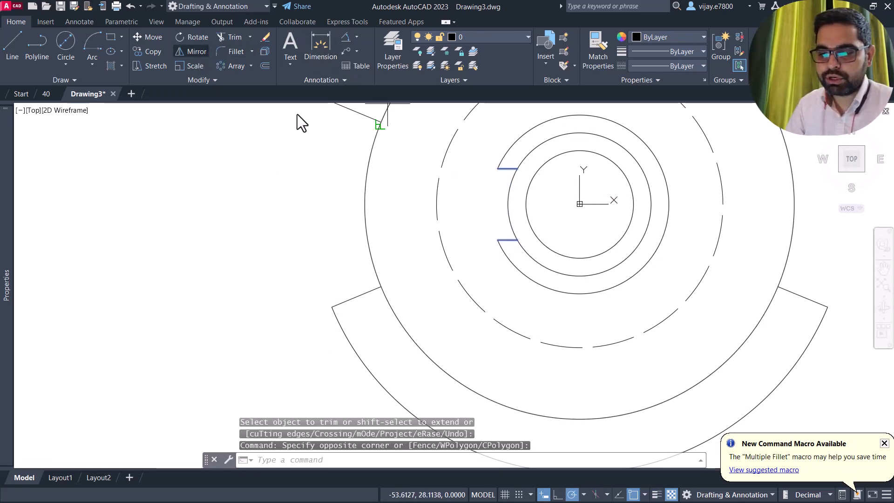
click(579, 204)
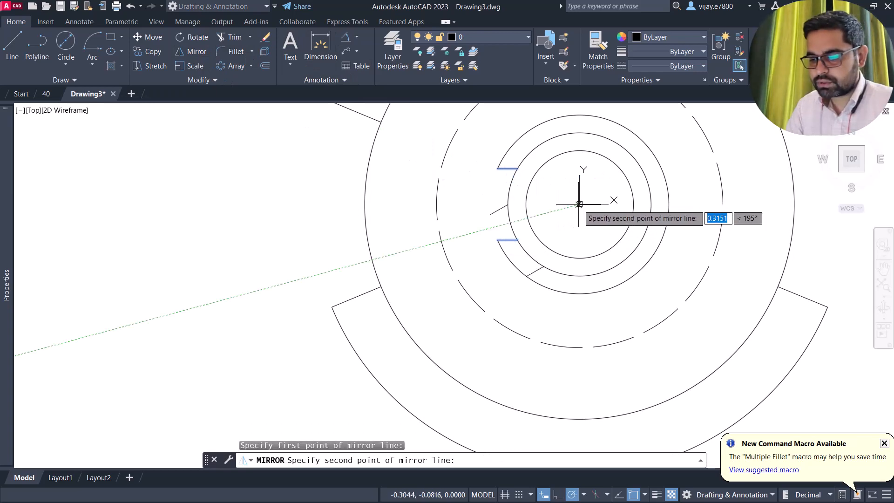
click(579, 244)
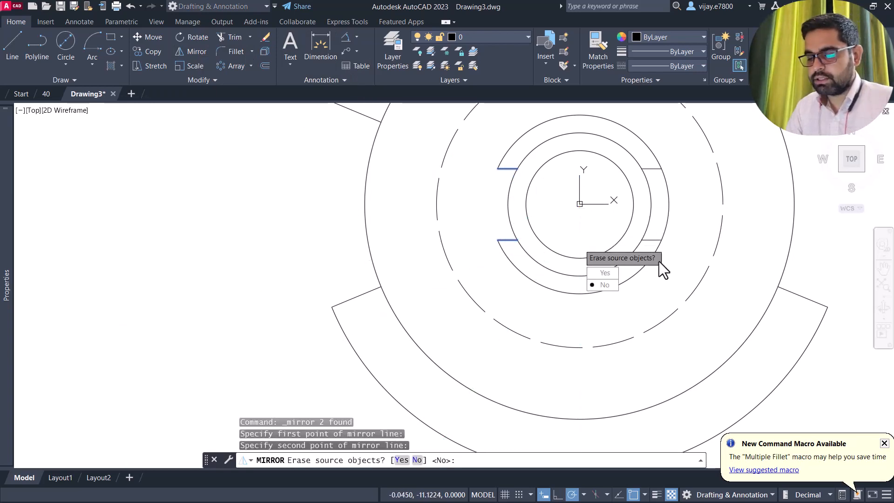
click(613, 283)
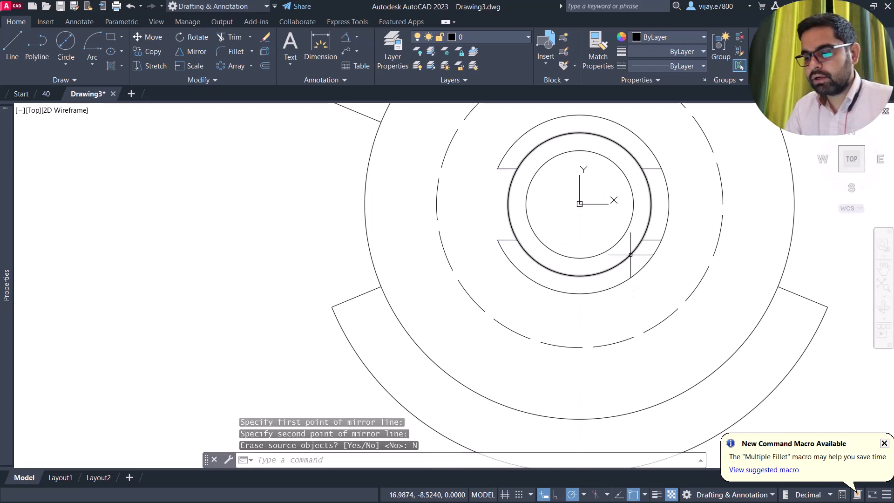
- Start TRIM and pan the whole drawing into view, then cancel
click(228, 38)
scroll(638, 197, down, 2)
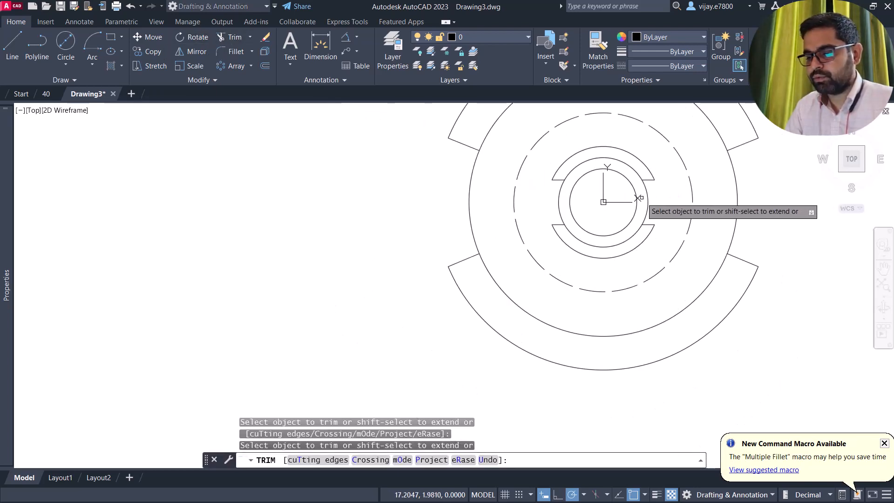
mouse_move(581, 140)
middle_down()
mouse_move(491, 179)
mouse_move(497, 174)
mouse_move(435, 232)
middle_up()
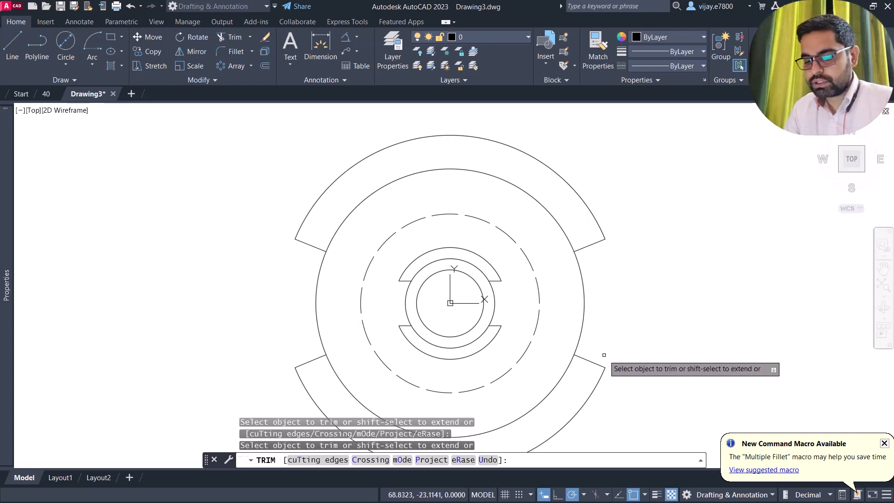
key(Escape)
- Select the four short connecting segments of the outer tab
click(594, 370)
click(591, 342)
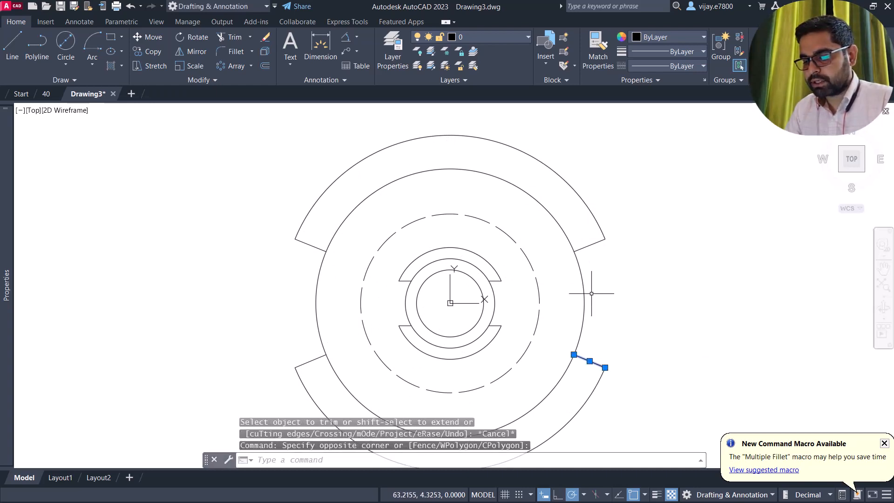
click(601, 229)
click(594, 252)
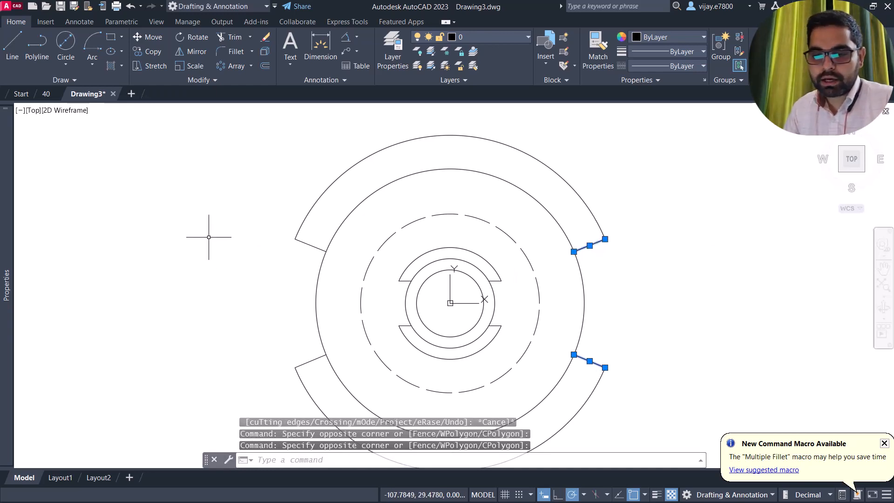
click(305, 245)
click(294, 269)
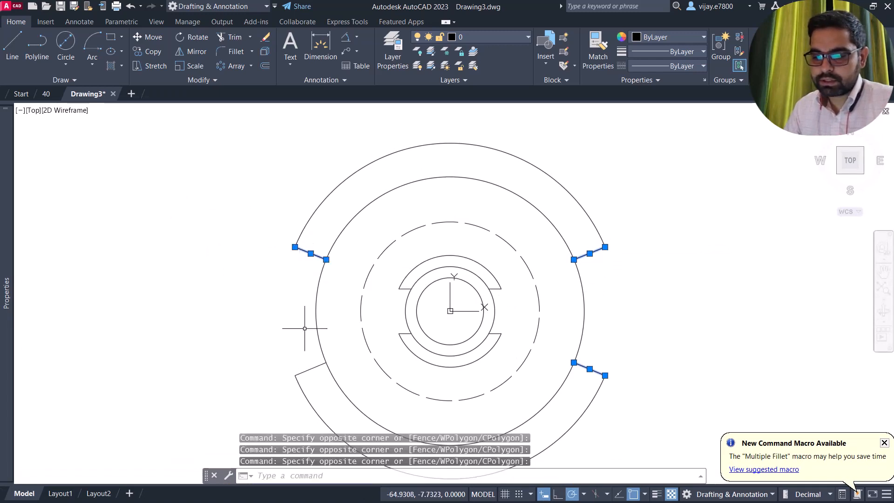
click(312, 374)
click(304, 367)
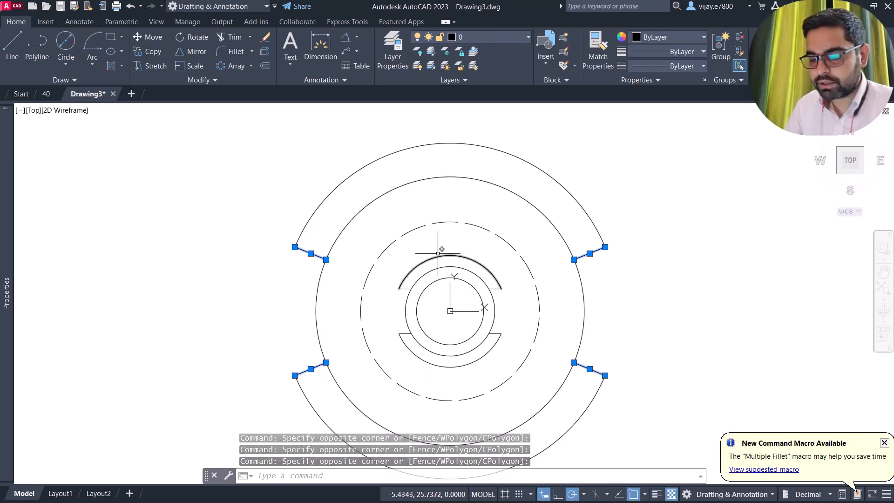
- Polar-array them about the circles' centre with 4 items, 90° apart over 360°
click(233, 66)
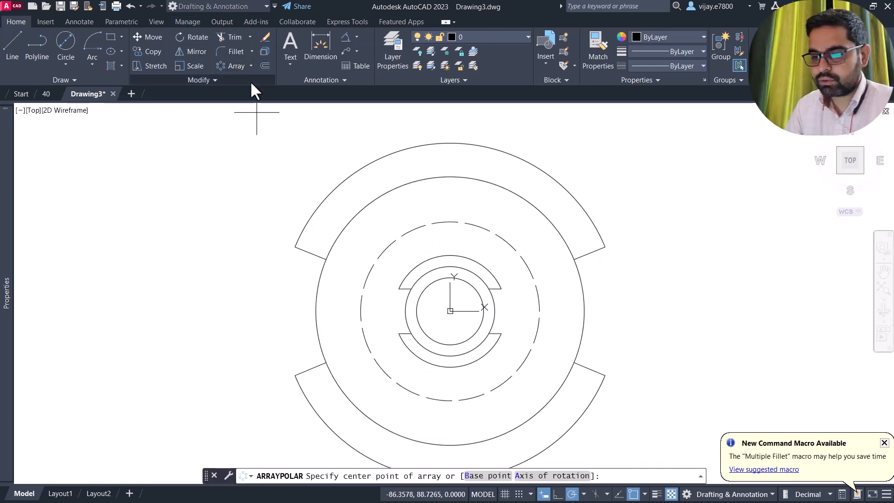
click(450, 311)
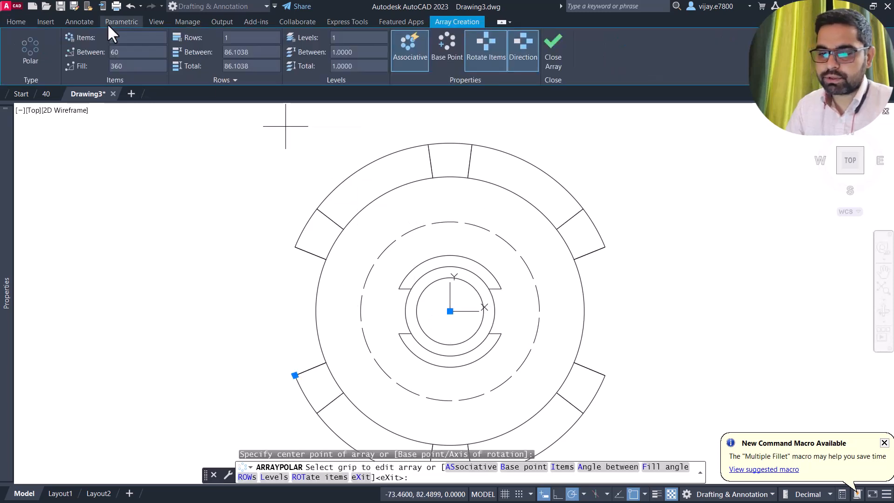
click(122, 36)
text(2)
key(Return)
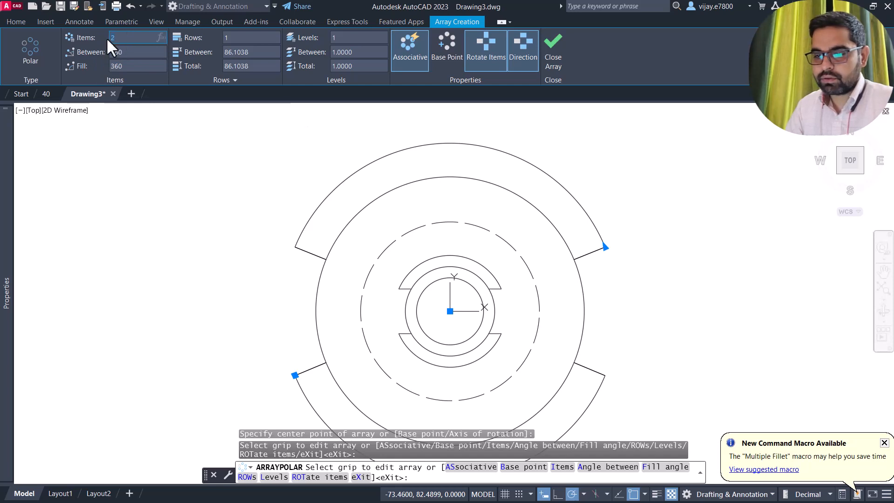
text(4)
key(Return)
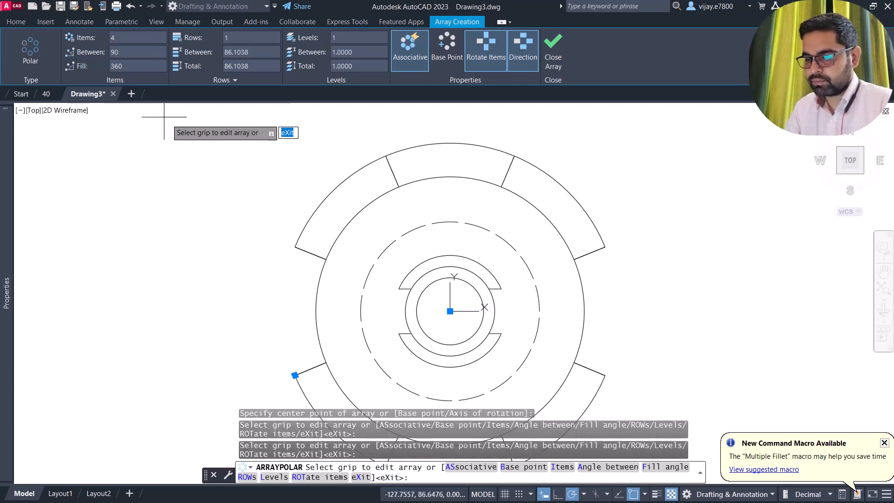
scroll(571, 273, down, 2)
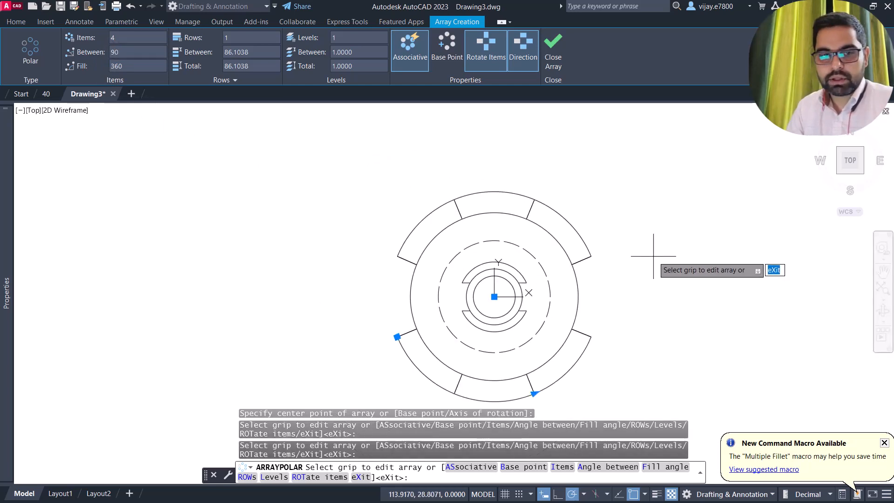
scroll(533, 219, up, 4)
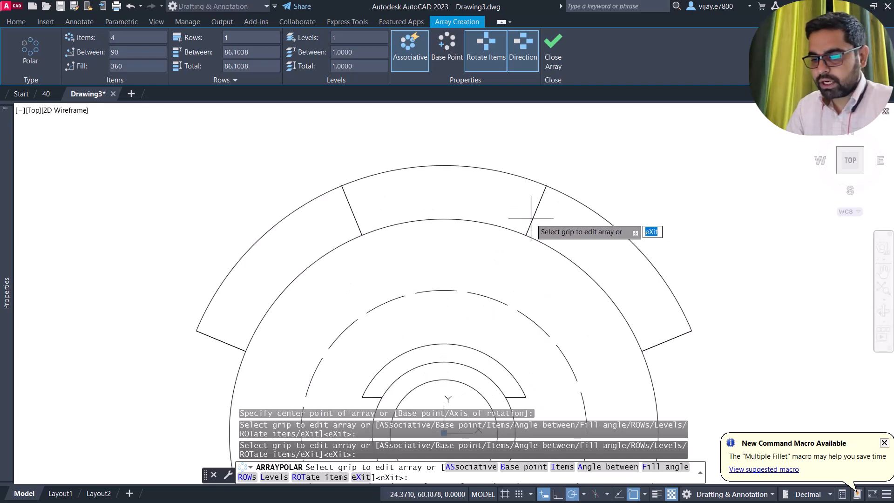
click(547, 68)
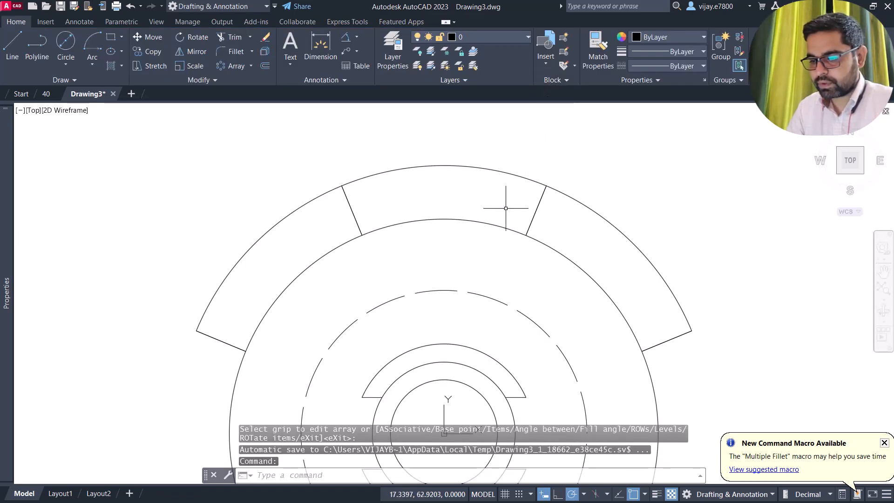
- Trim the 150-diameter circle's arcs between the tabs, leaving four separate tabs
click(223, 35)
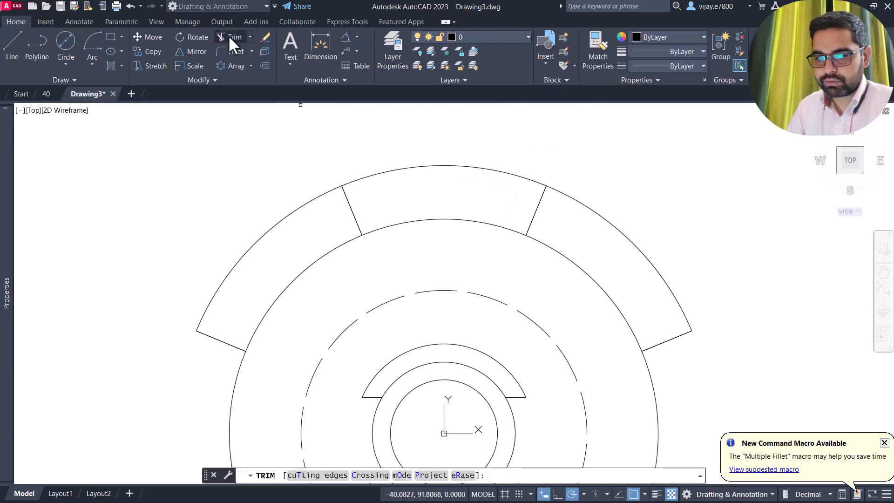
click(433, 166)
scroll(433, 215, down, 4)
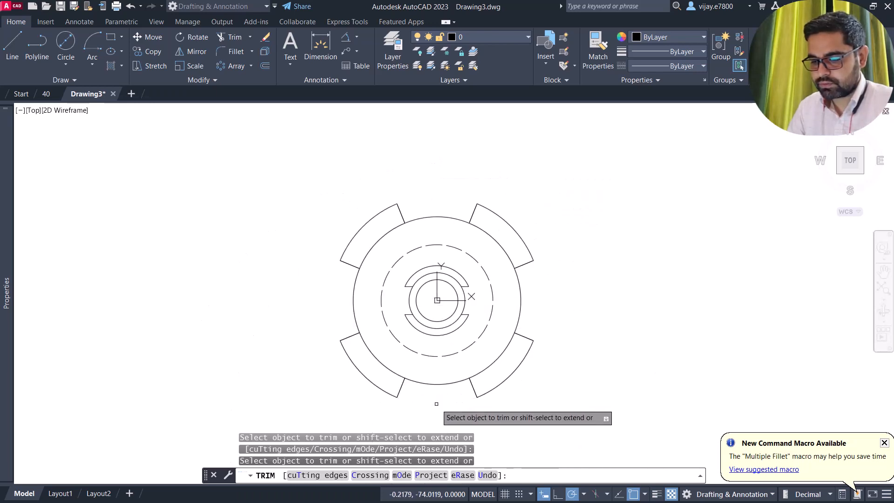
right_click(245, 251)
click(256, 253)
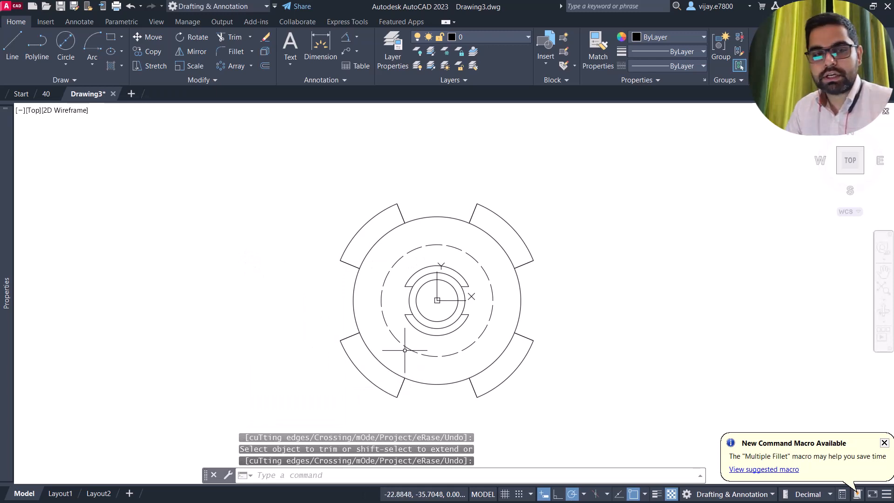
scroll(401, 379, up, 2)
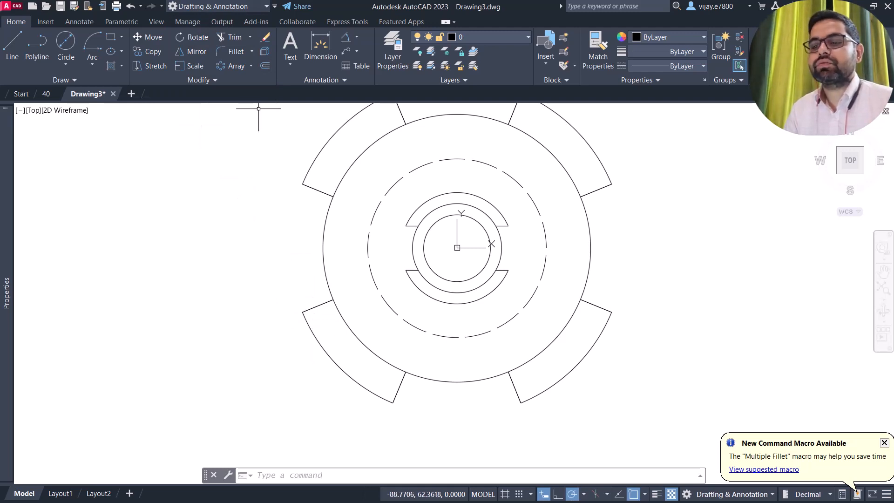
- Explode the tab array into separate lines
click(263, 52)
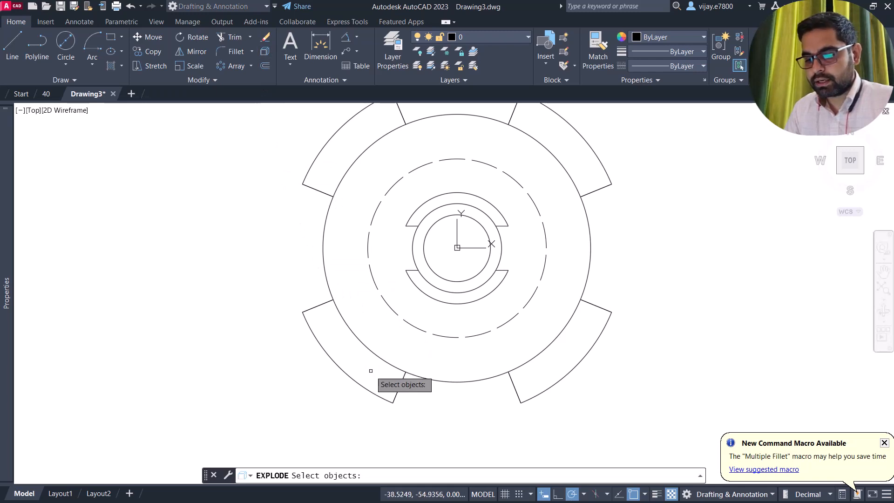
click(400, 389)
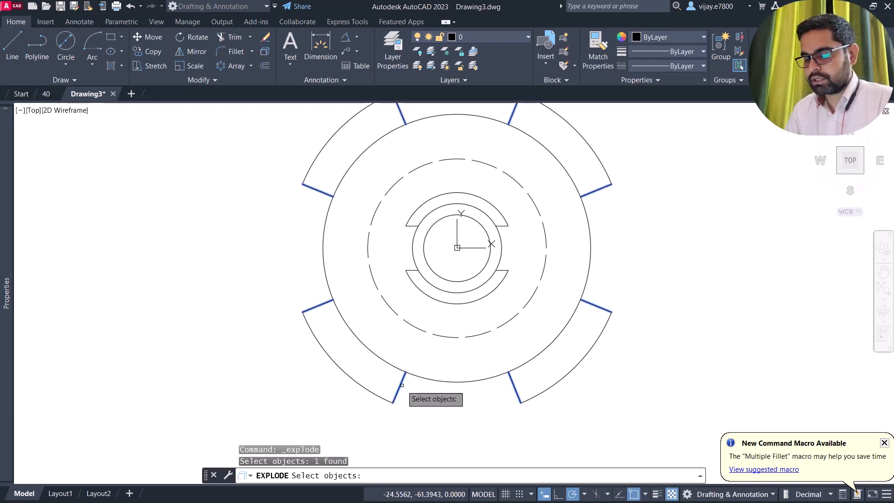
key(Return)
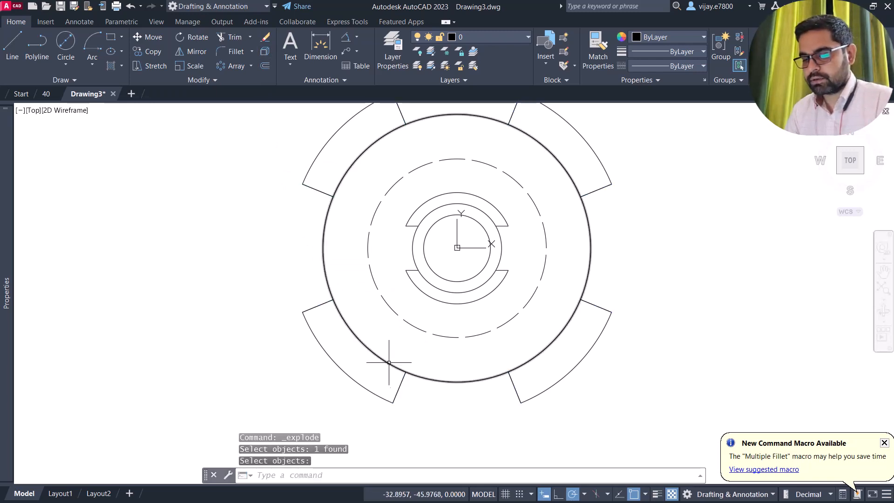
- Extend the four radial tab edges inward to meet the 50-diameter inner ring
click(250, 36)
click(244, 78)
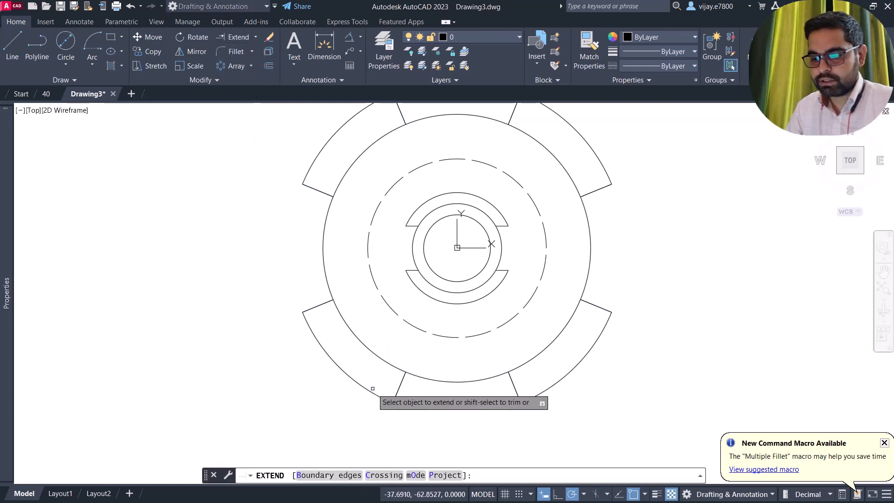
click(403, 381)
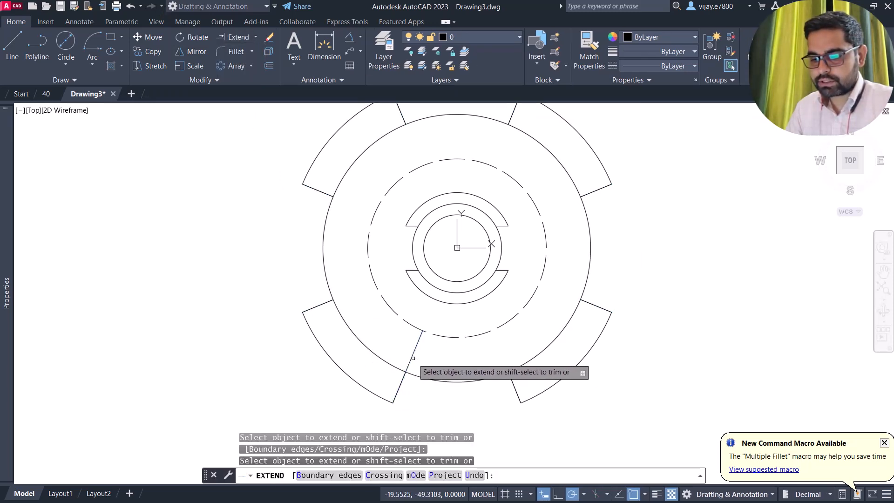
click(413, 358)
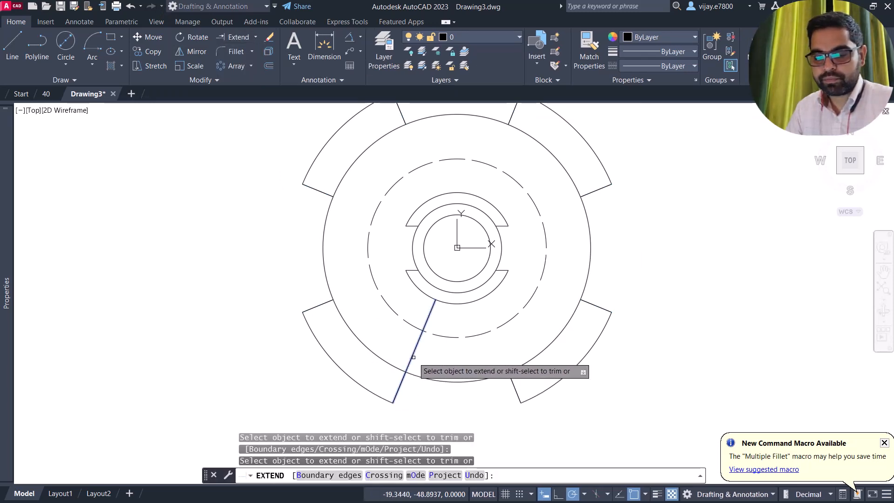
click(427, 324)
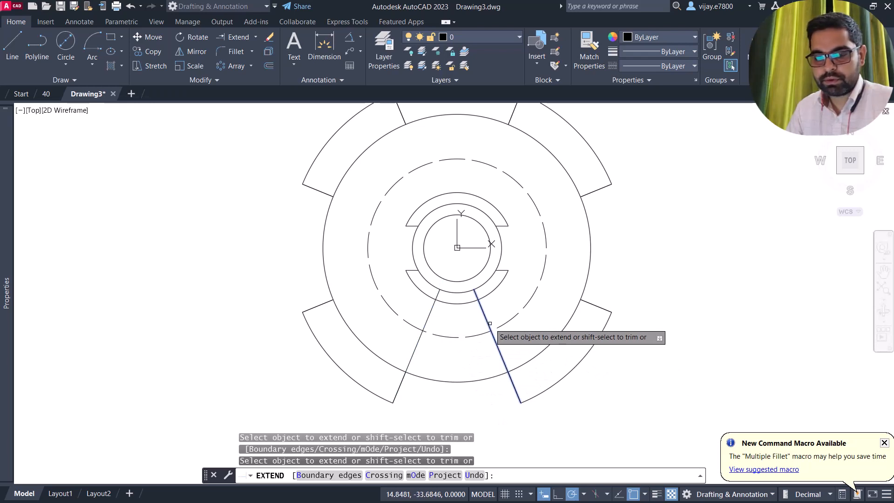
click(489, 326)
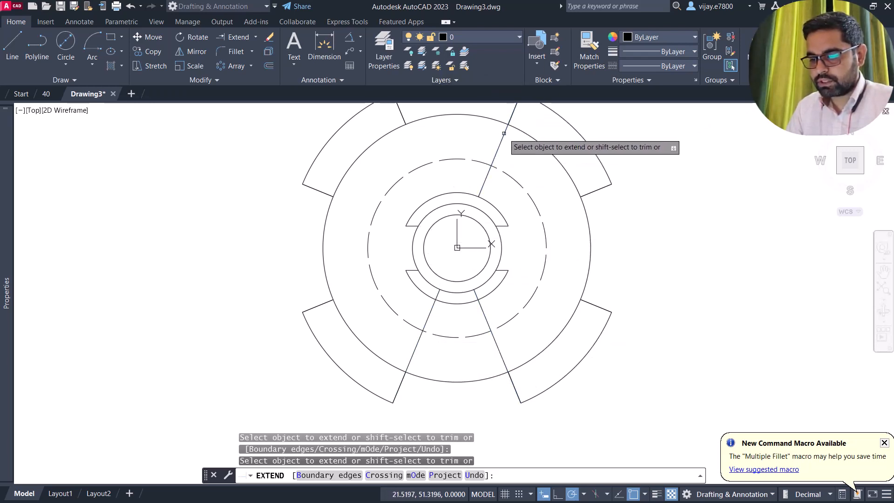
click(504, 133)
click(499, 135)
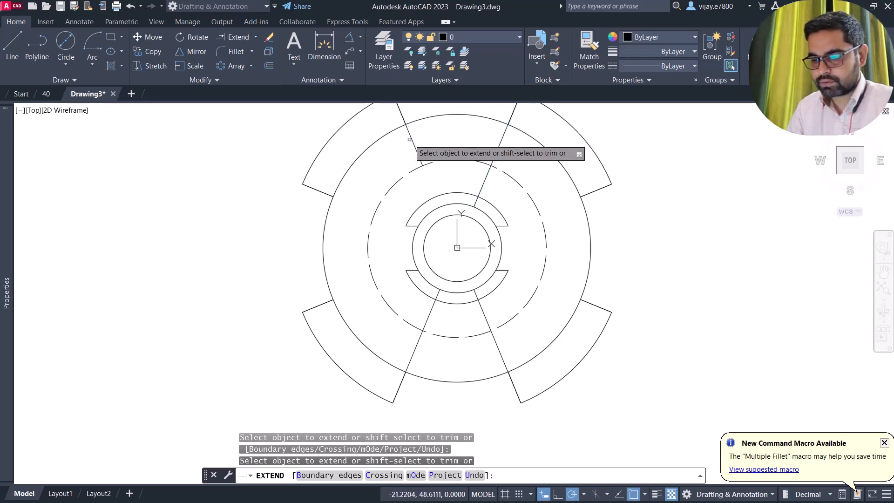
click(415, 148)
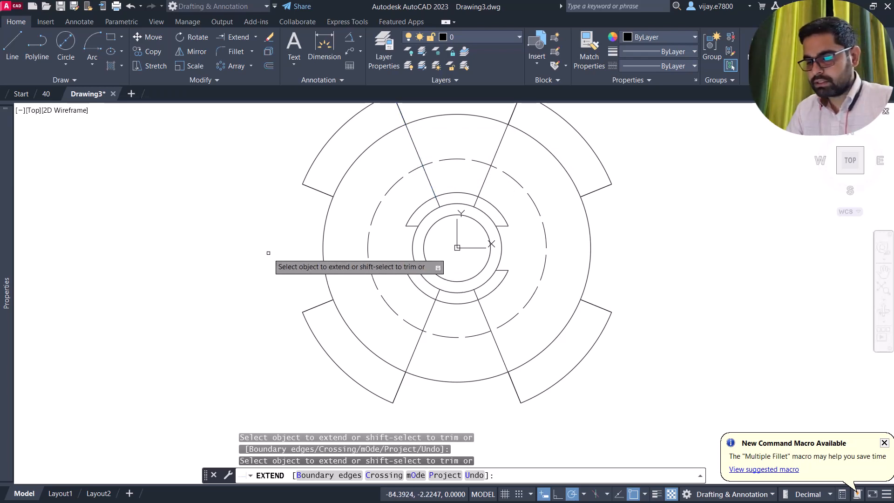
right_click(250, 238)
click(257, 239)
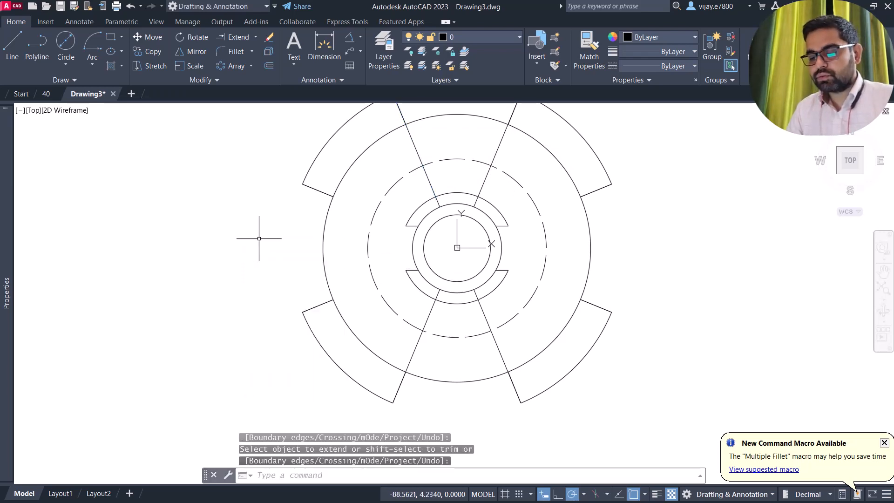
- Trim the lower-left and lower-right inner arc pieces between the extended lines
click(252, 38)
click(234, 57)
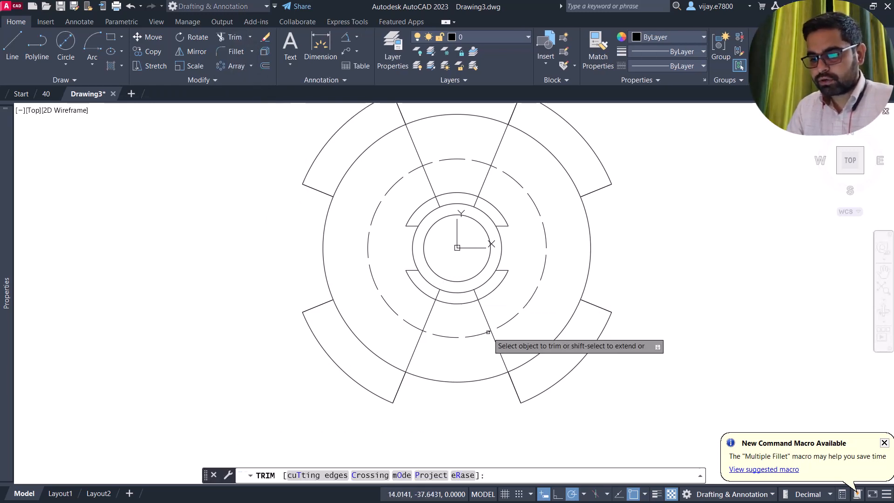
click(458, 303)
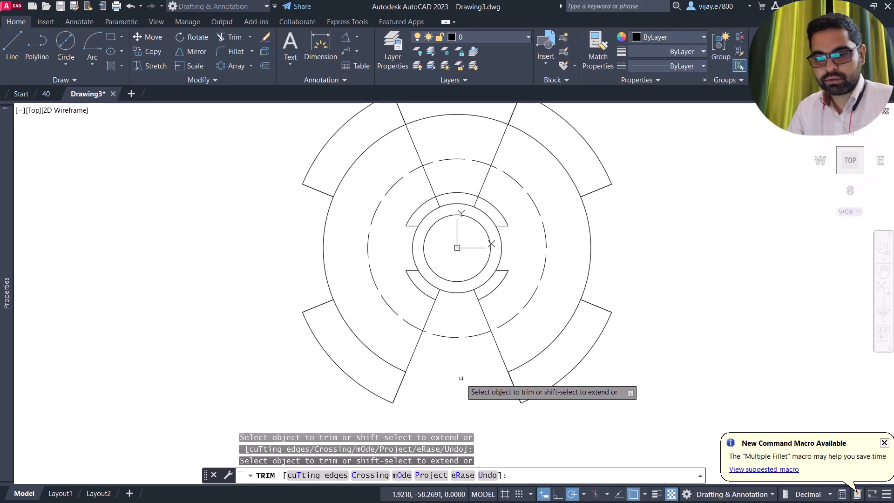
key(ctrl+z)
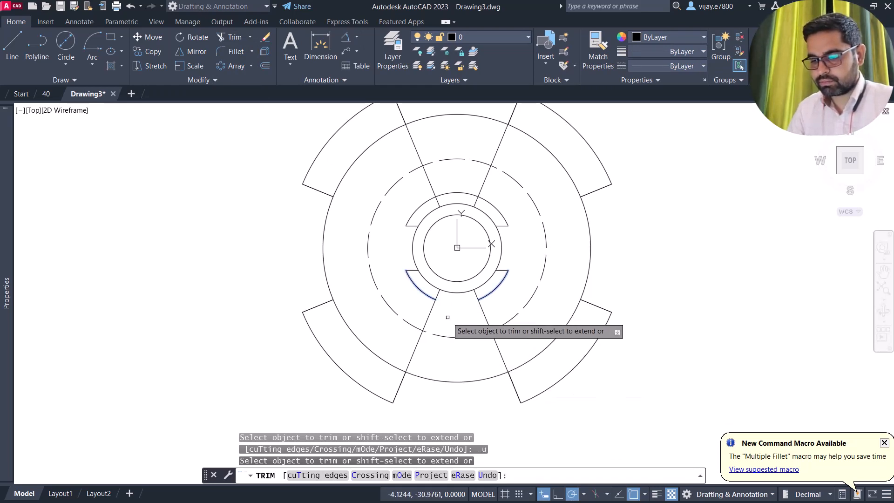
scroll(370, 247, down, 2)
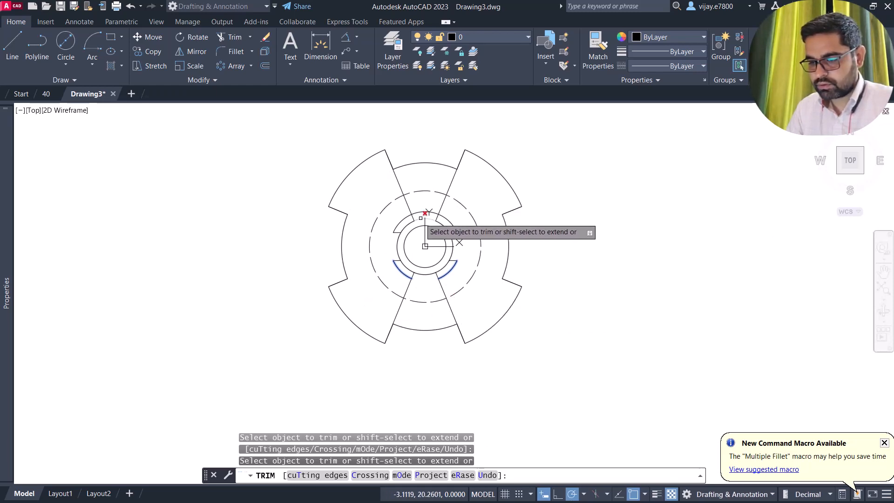
scroll(420, 218, up, 2)
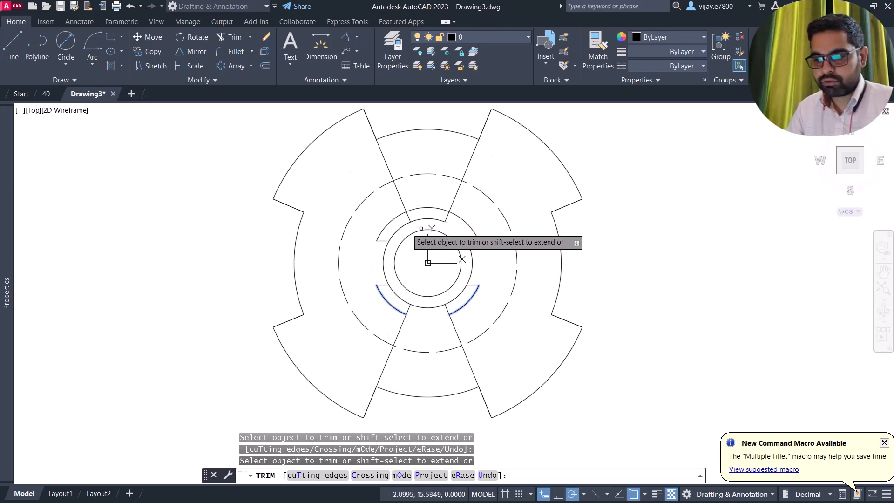
click(397, 297)
click(453, 299)
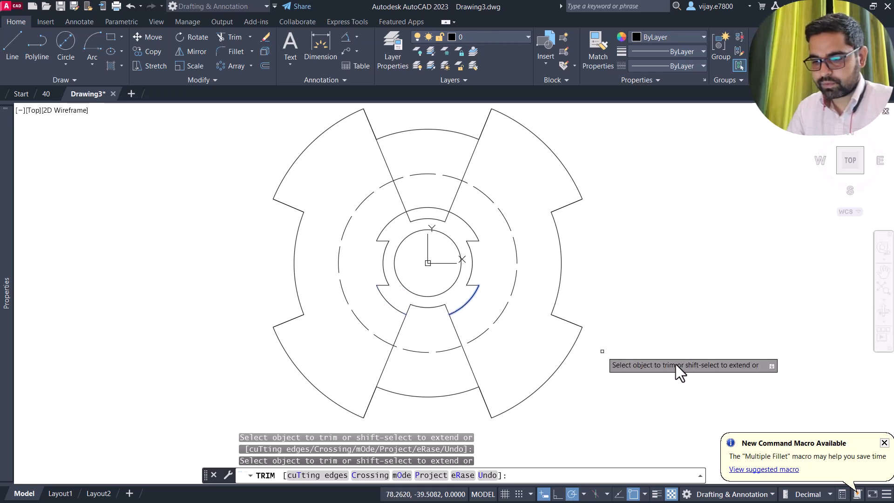
- Trim the upper and lower inner arcs and leftover stubs, fencing across the last stub
click(423, 219)
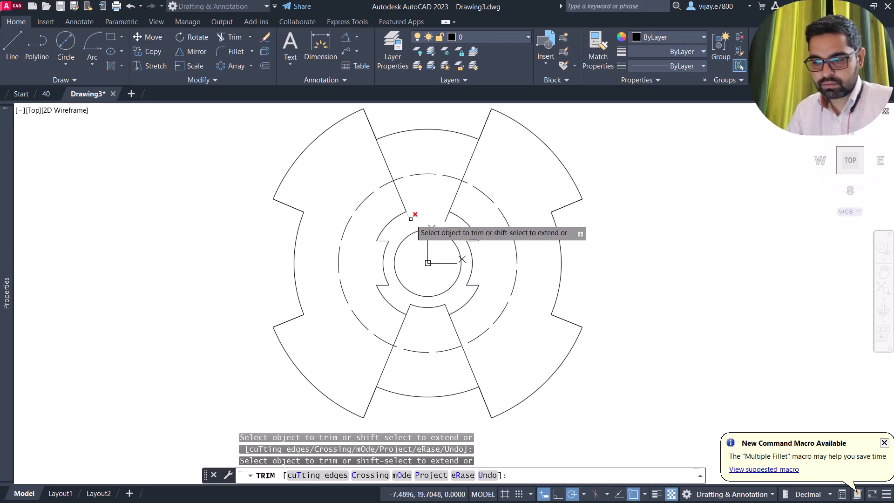
click(446, 221)
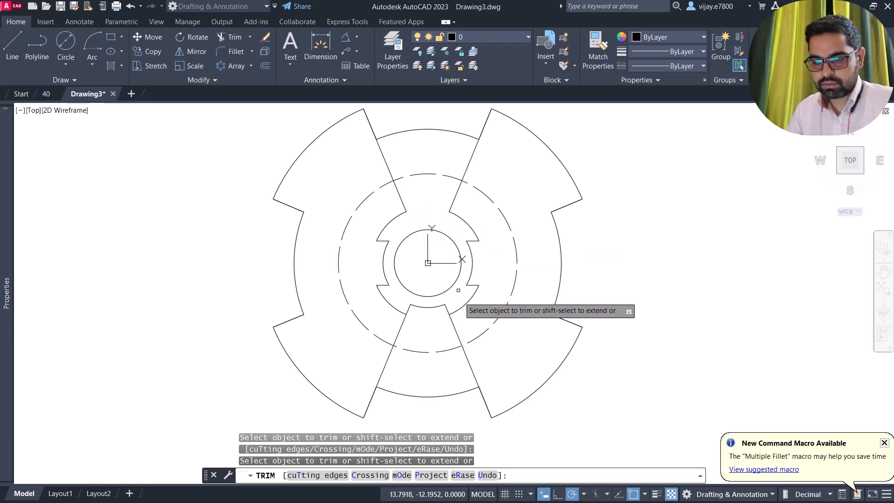
click(438, 306)
click(447, 307)
drag(443, 307, 408, 305)
key(Return)
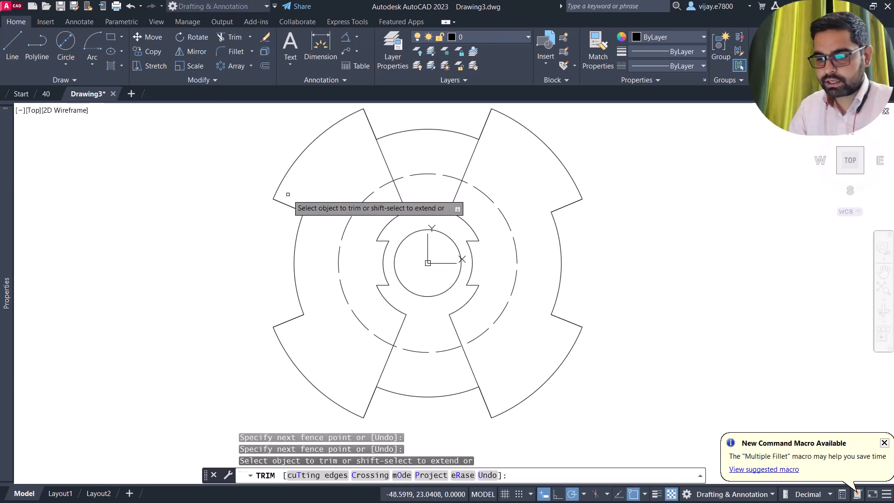
right_click(206, 142)
click(216, 147)
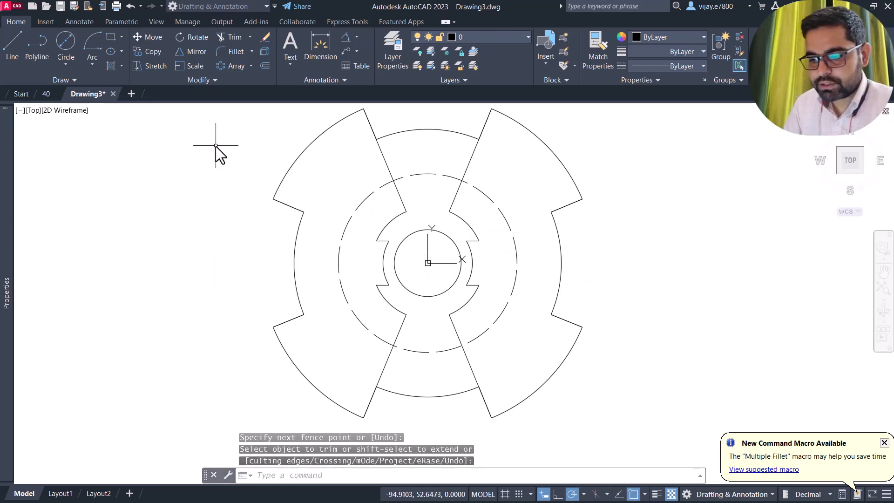
- Draw a horizontal line from the plate centre to the dashed circle
click(11, 47)
click(428, 263)
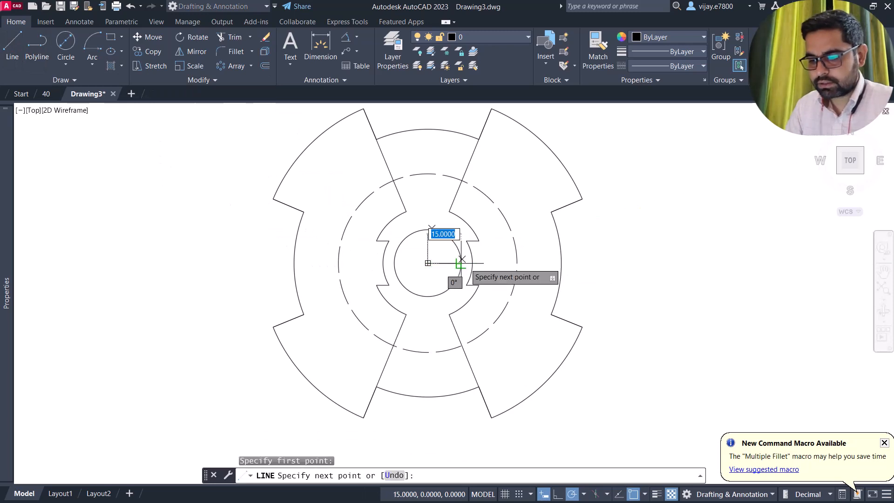
click(517, 263)
right_click(639, 270)
click(645, 271)
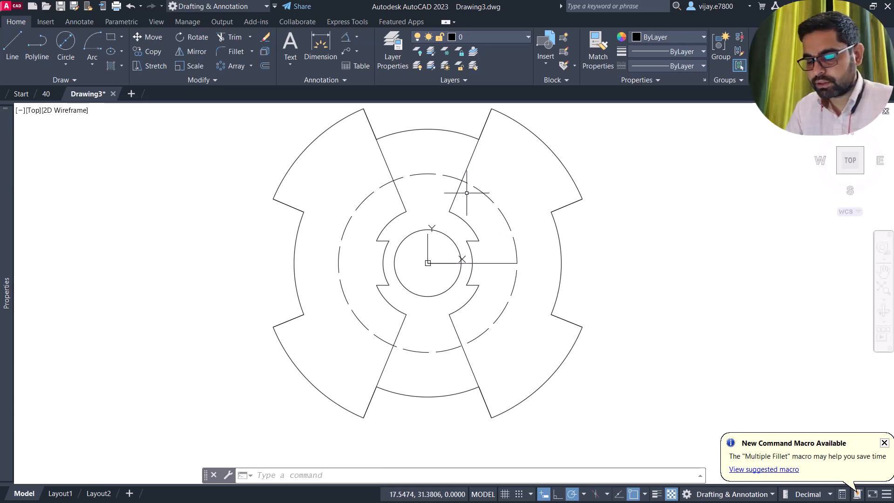
- Draw a 12-diameter circle centred at the line's outer end and select it
click(60, 41)
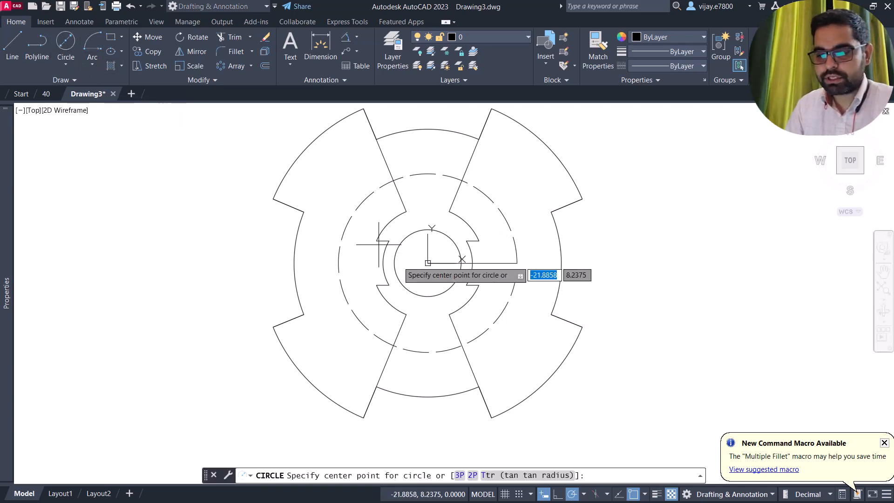
click(516, 263)
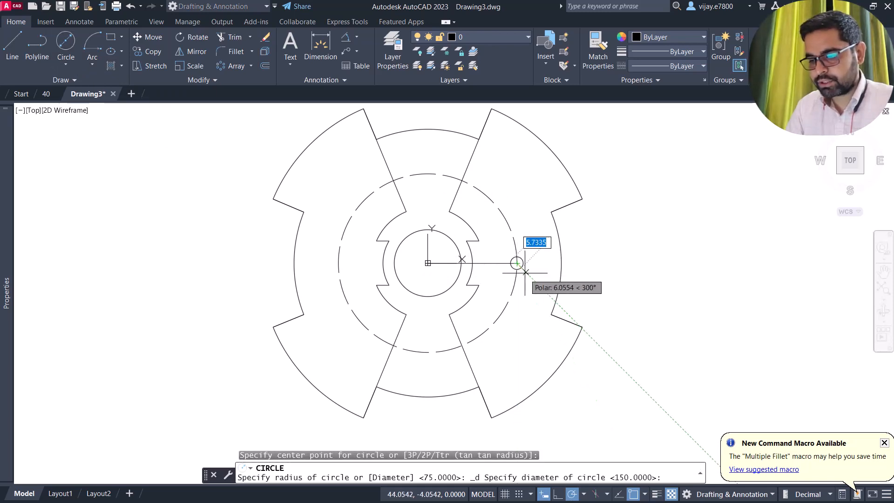
text(12)
key(Return)
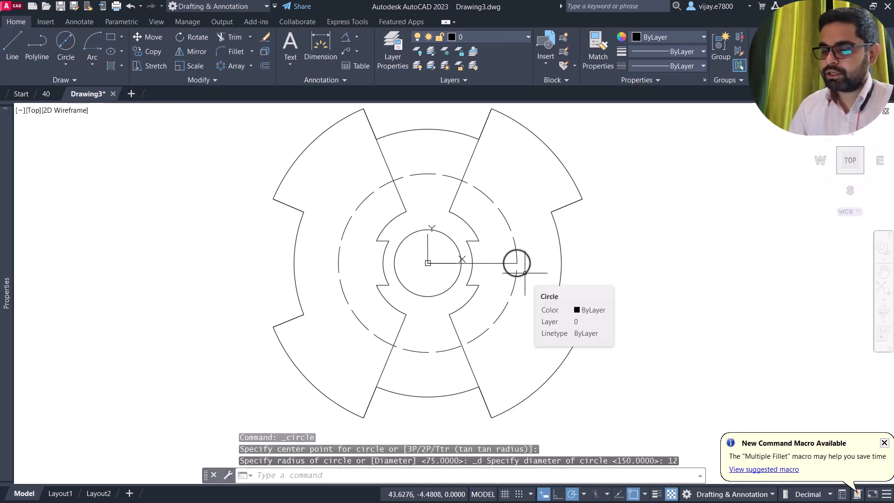
click(540, 277)
click(528, 253)
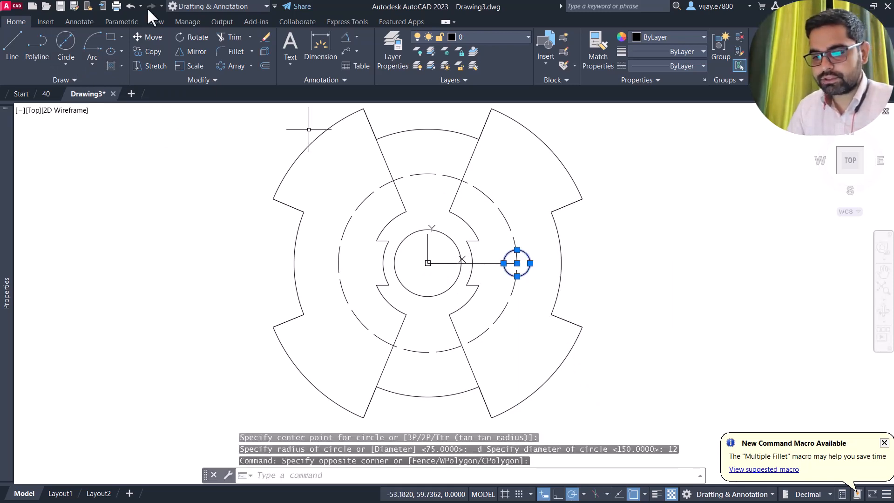
- Polar-array the 12-diameter hole into 8 copies, 45° apart, about the plate centre
click(223, 65)
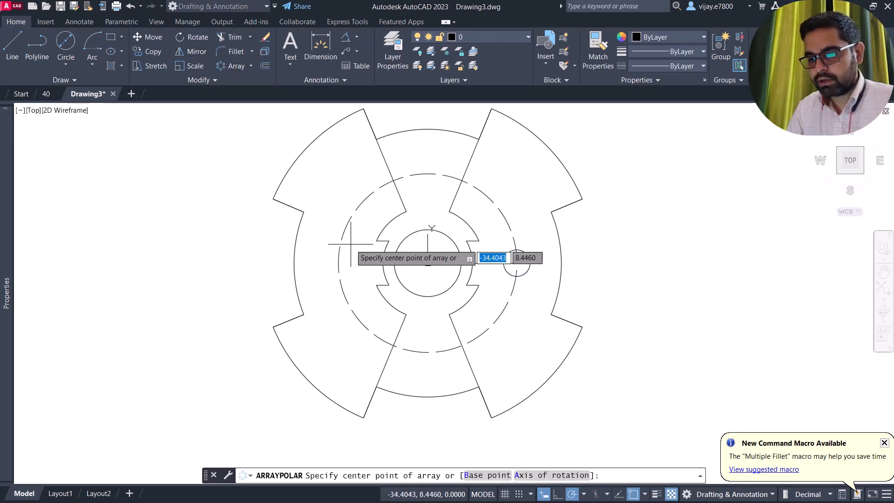
click(428, 263)
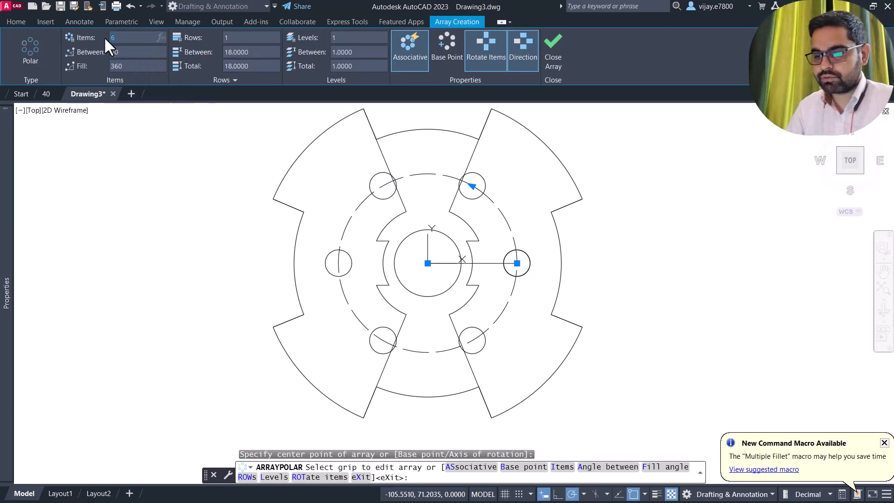
text(8)
key(Return)
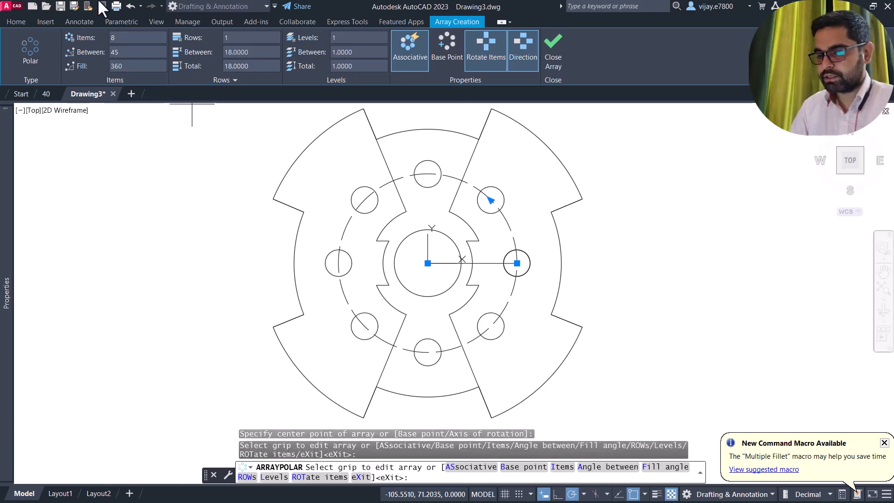
click(547, 69)
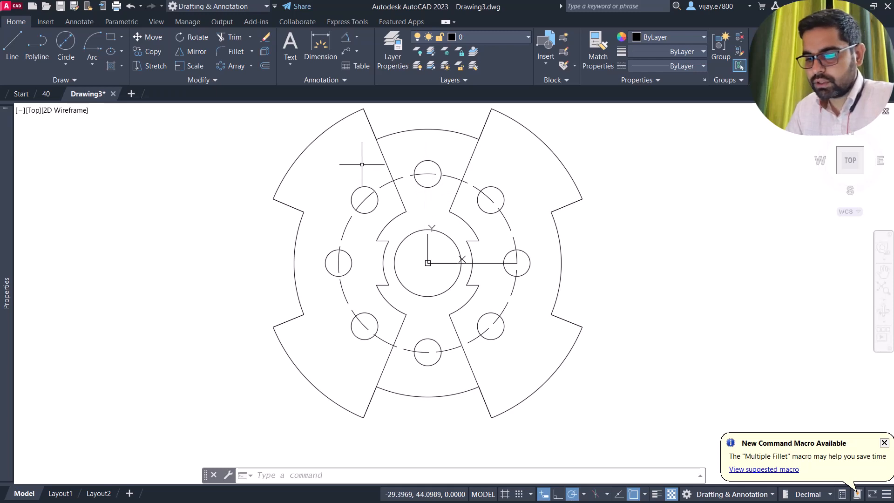
click(400, 178)
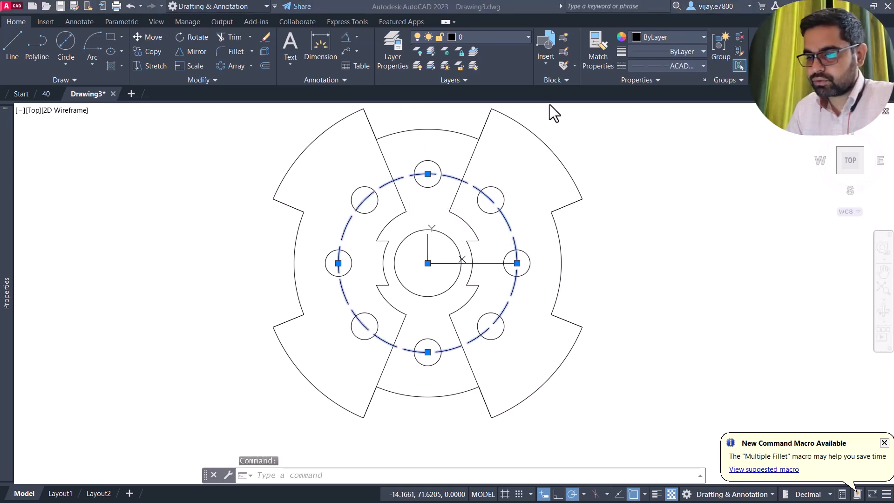
- Move the dashed bolt circle to the Defpoints layer and turn Defpoints off
click(488, 32)
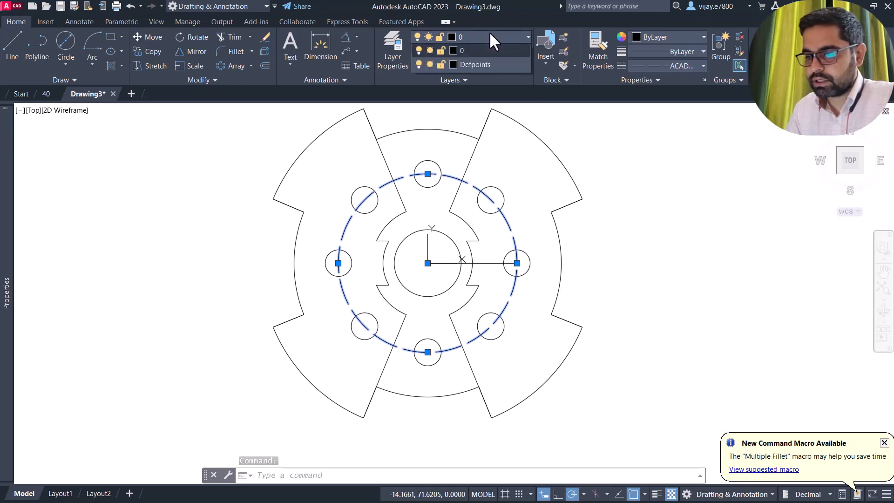
click(479, 62)
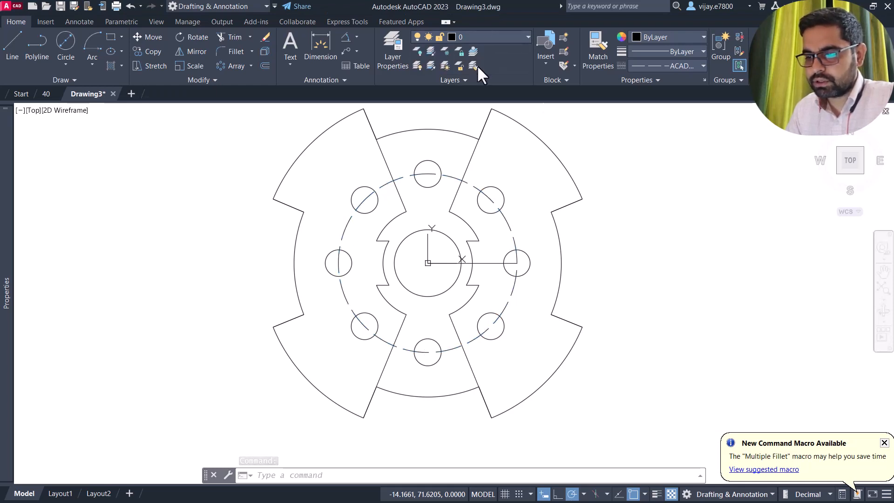
click(460, 39)
click(418, 63)
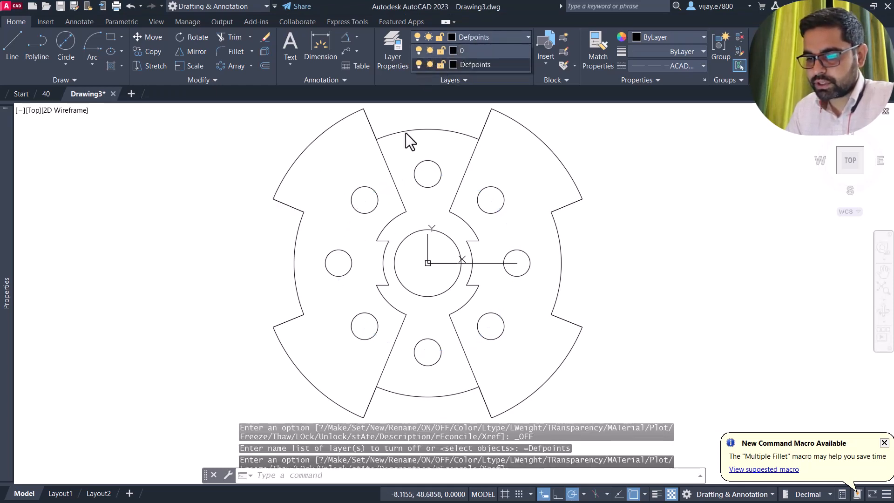
click(443, 263)
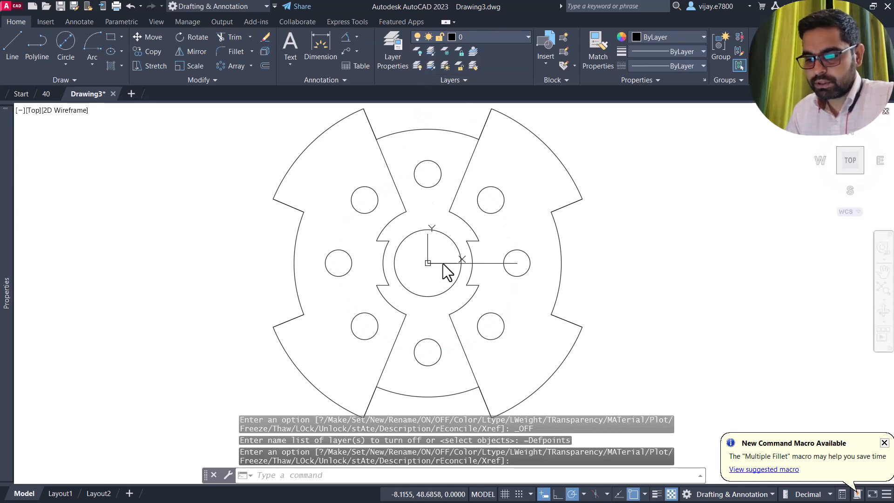
- Delete the horizontal radius line
click(443, 268)
click(431, 261)
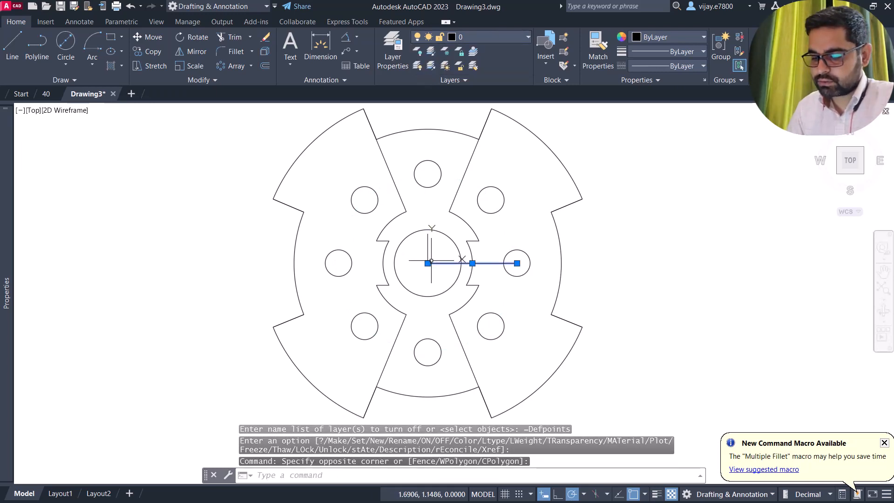
key(Delete)
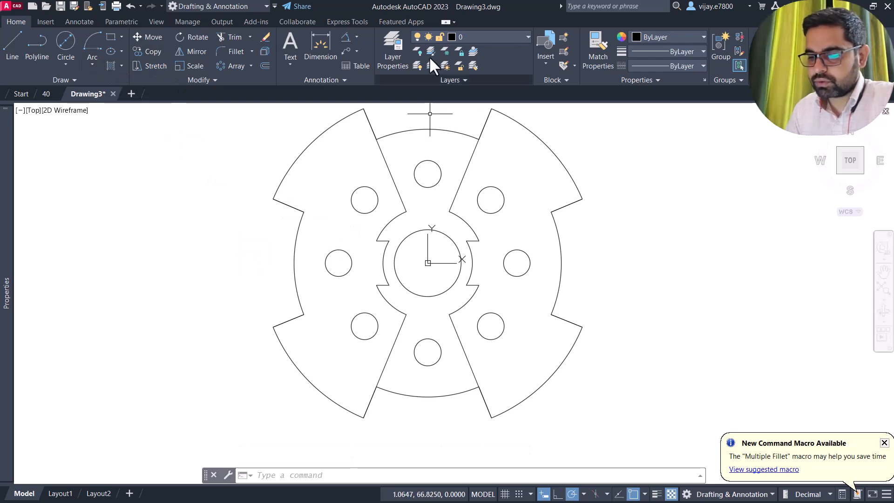
- Dimension the right opening and the bottom opening with 45° angular dimensions
click(347, 36)
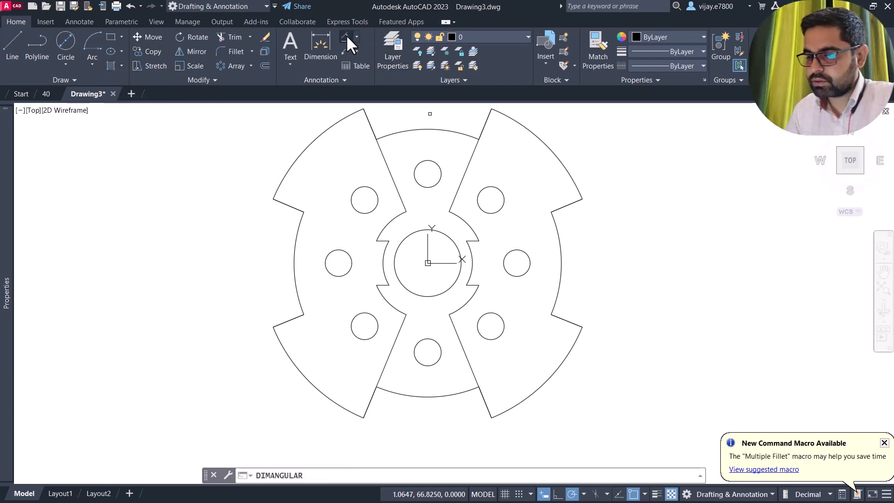
click(573, 205)
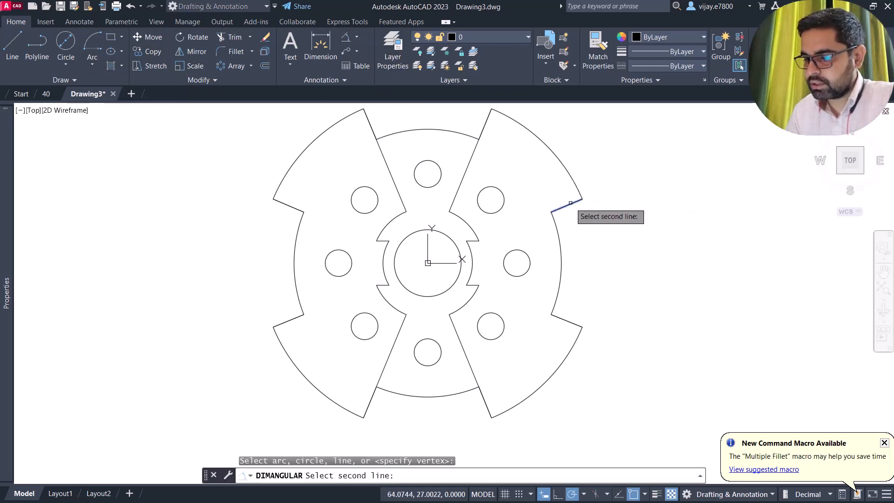
click(581, 326)
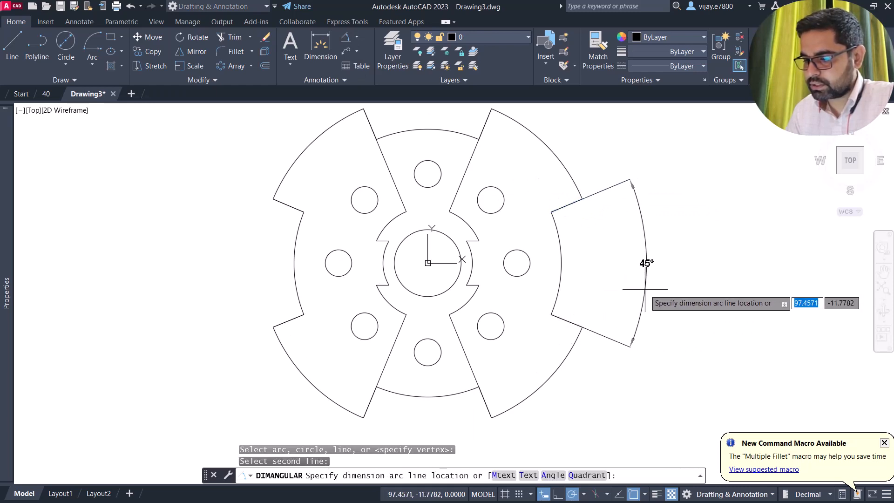
click(645, 263)
right_click(215, 273)
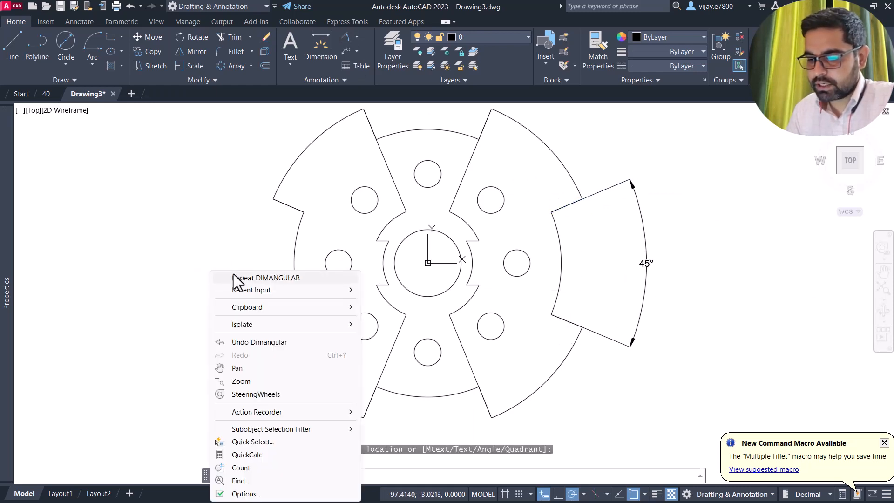
click(233, 275)
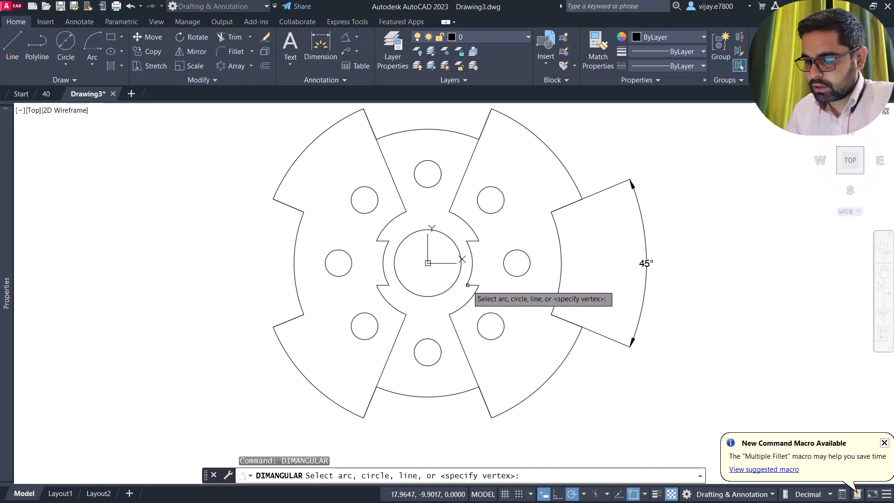
click(370, 404)
click(482, 396)
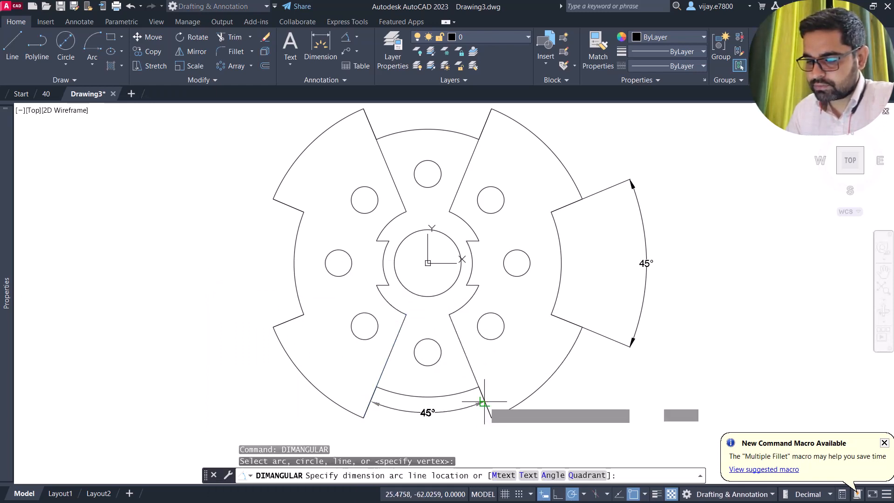
click(481, 446)
scroll(201, 218, down, 2)
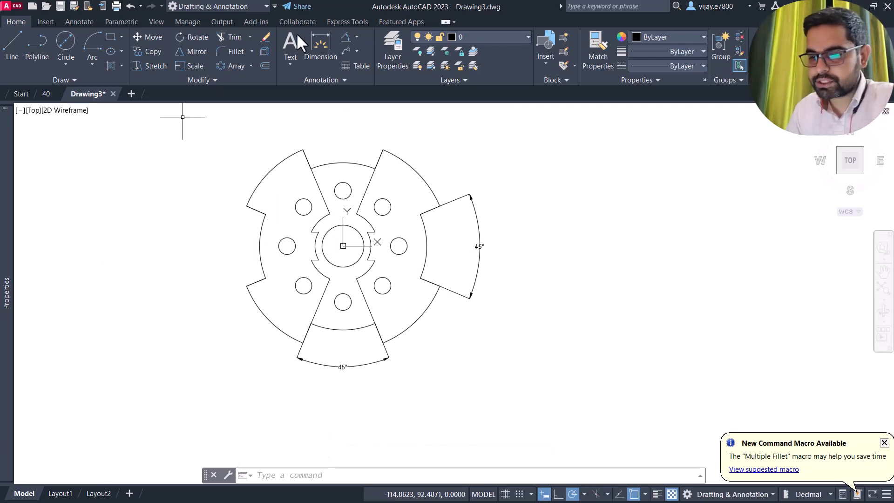
- Add diameter dimensions Ø150 and Ø120 to the outer arcs and Ø12 to the left hole
click(356, 37)
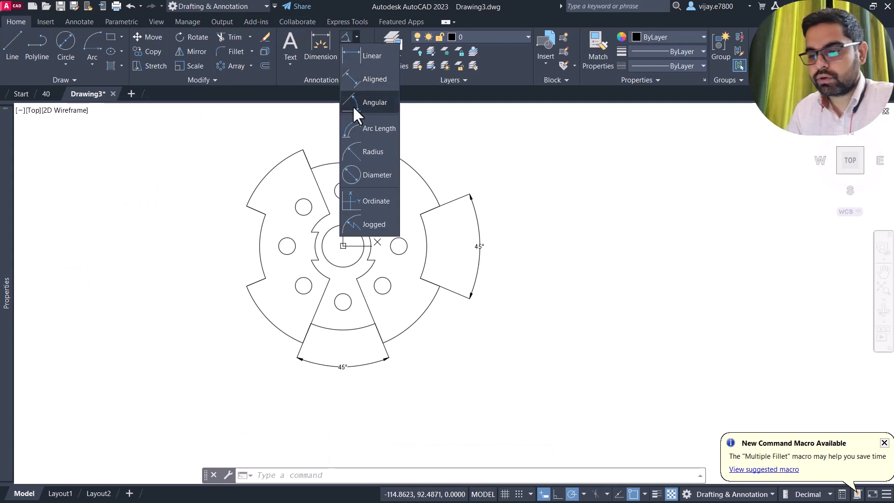
click(362, 179)
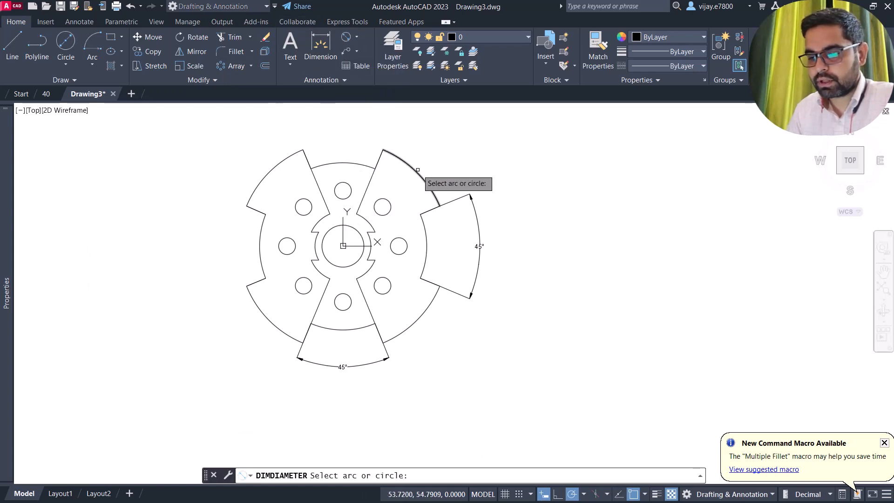
click(417, 170)
click(437, 152)
right_click(615, 191)
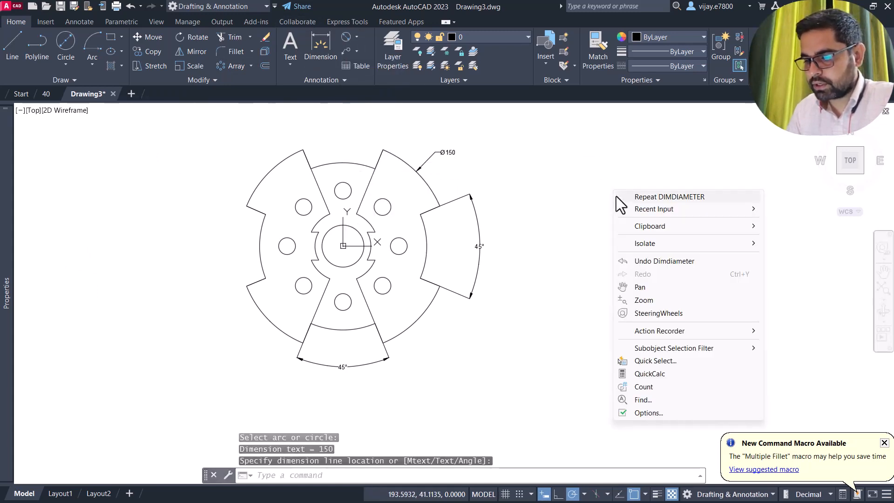
click(624, 196)
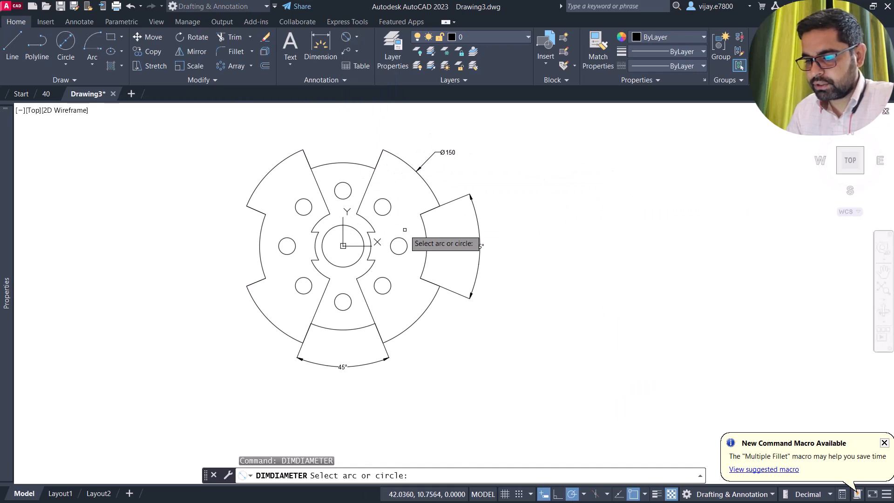
click(428, 238)
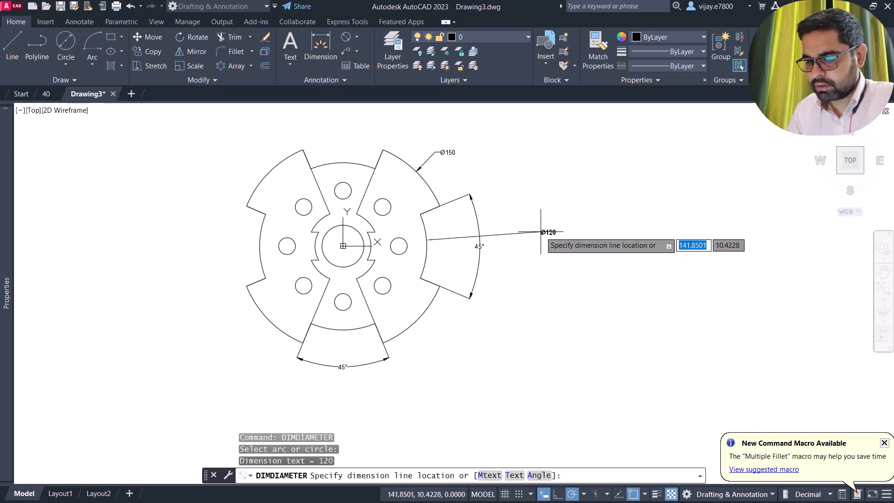
click(527, 210)
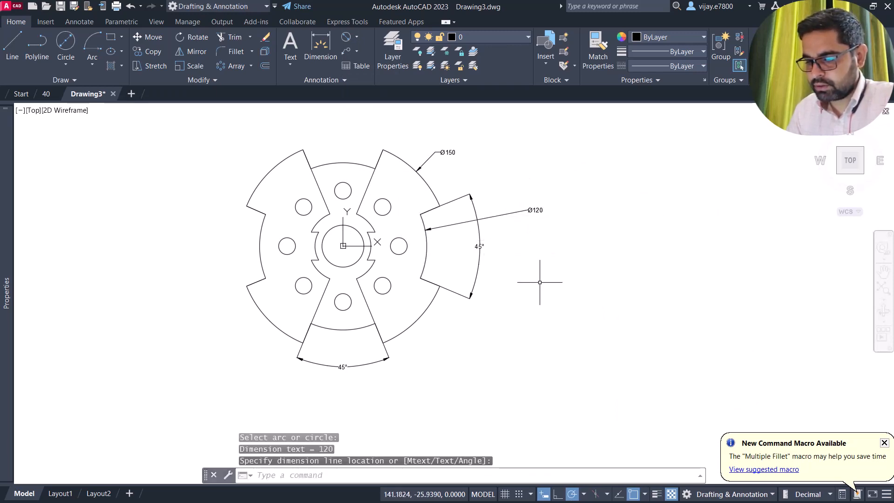
right_click(539, 282)
click(557, 59)
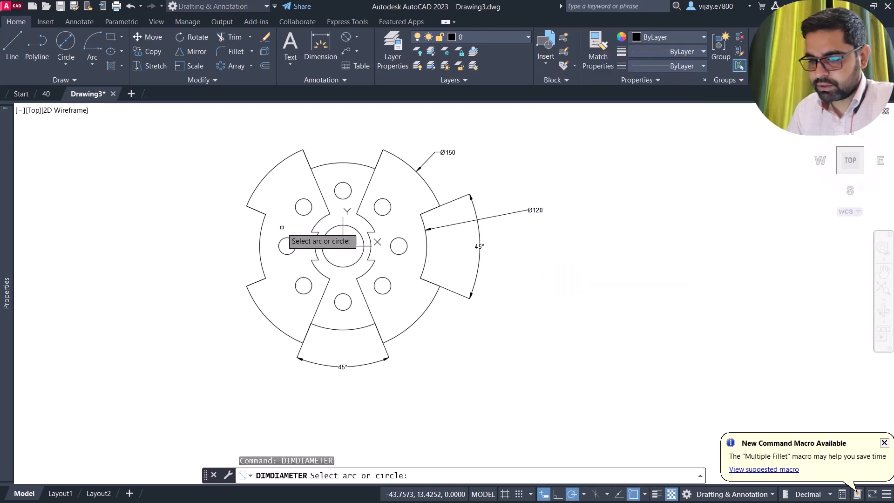
click(279, 243)
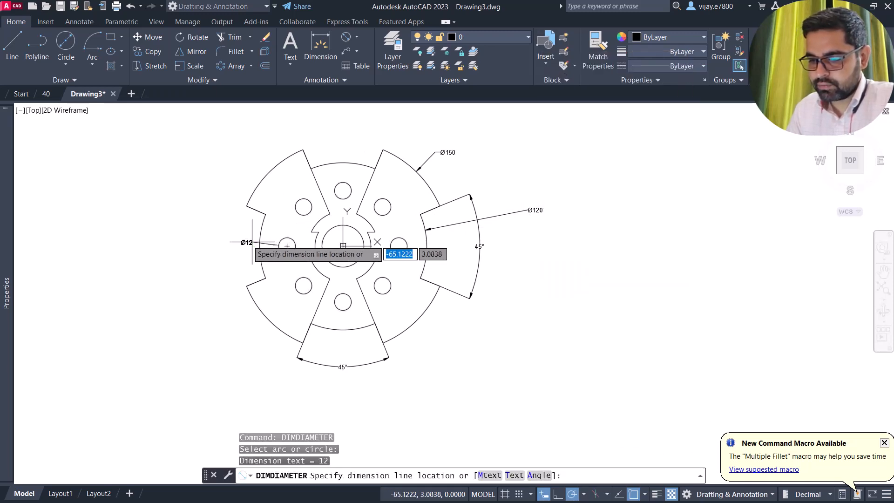
click(198, 219)
- Add diameter dimensions Ø50, Ø40 and Ø30 to the hub's ring, arc and central circle
right_click(206, 162)
click(213, 166)
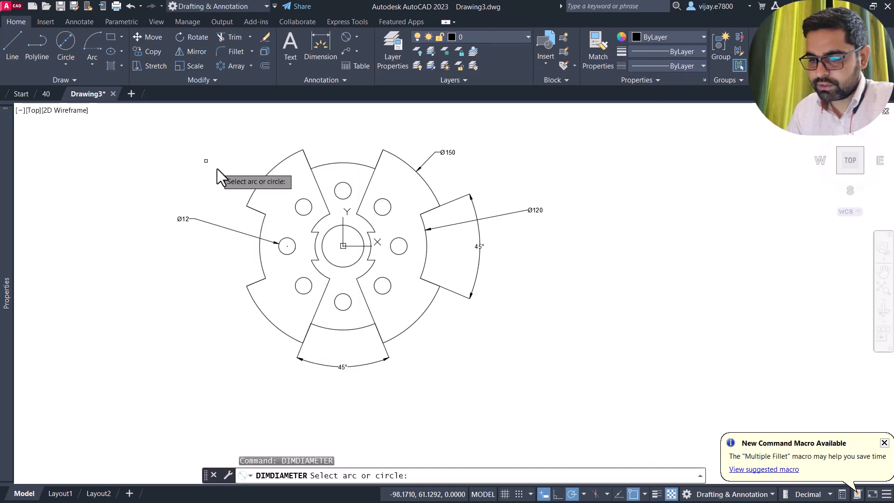
click(328, 278)
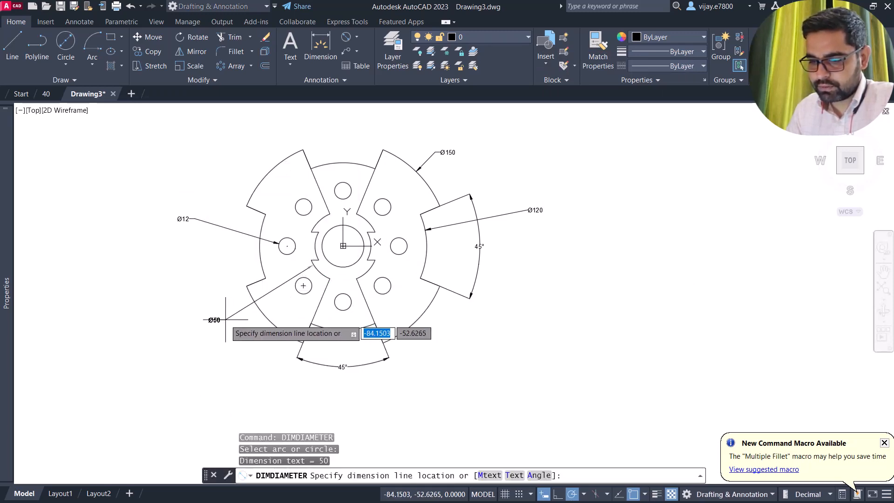
click(210, 314)
right_click(172, 275)
click(171, 272)
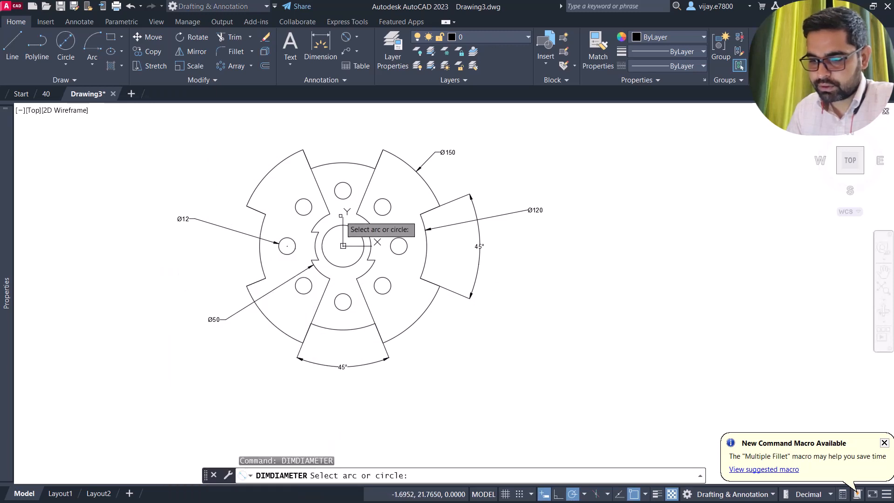
click(314, 238)
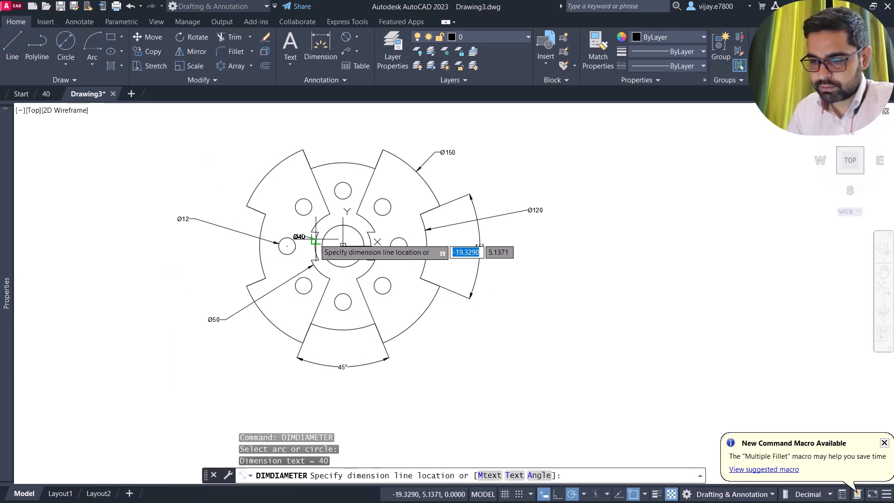
click(178, 191)
right_click(191, 176)
click(210, 183)
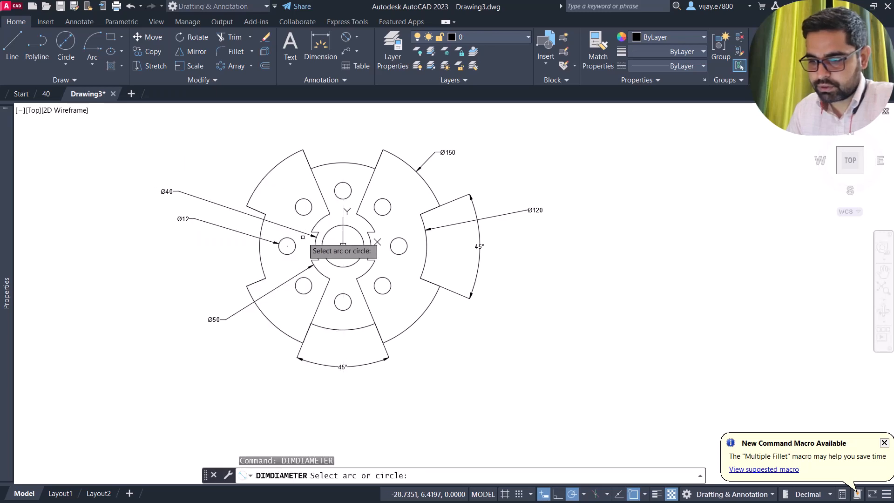
click(322, 243)
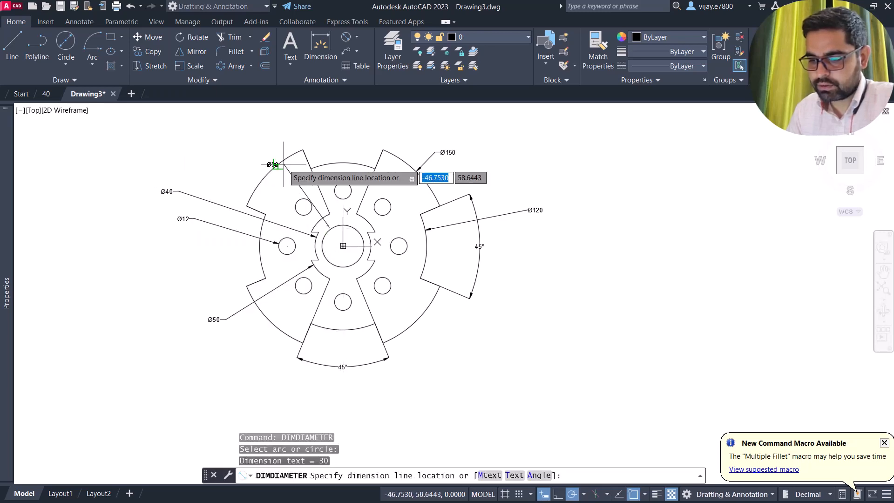
click(281, 139)
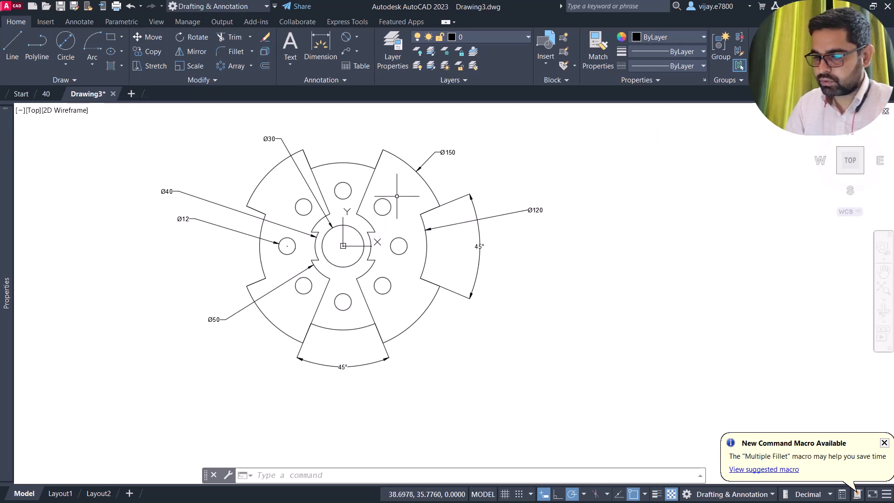
- Add a vertical linear dimension of 20 between the keyway corners, placed left of the plate
scroll(381, 218, up, 5)
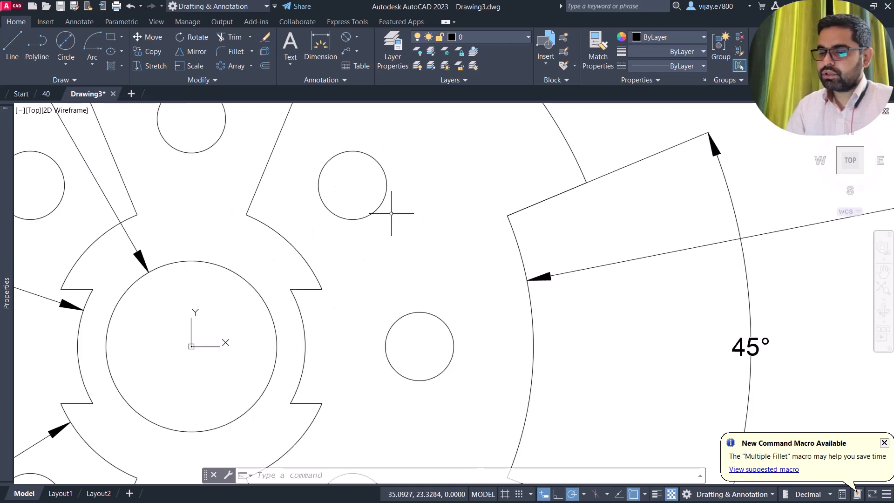
scroll(375, 226, down, 5)
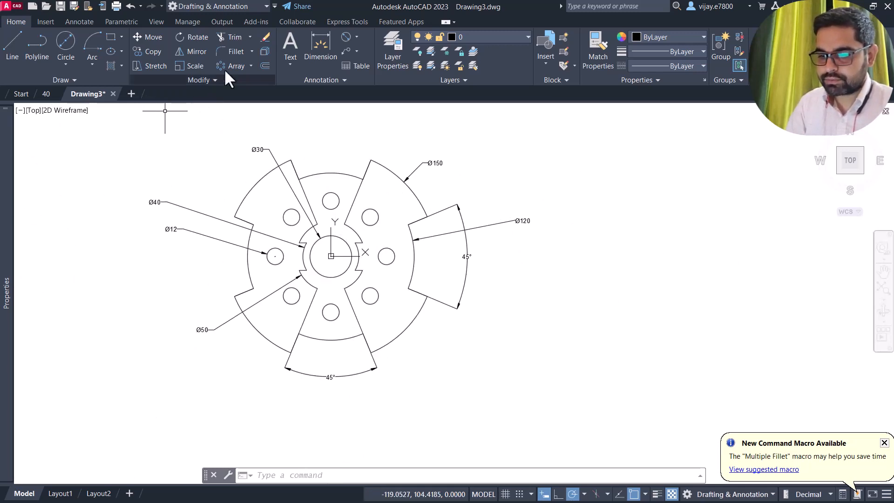
click(356, 37)
click(356, 62)
scroll(276, 250, up, 2)
scroll(276, 253, up, 2)
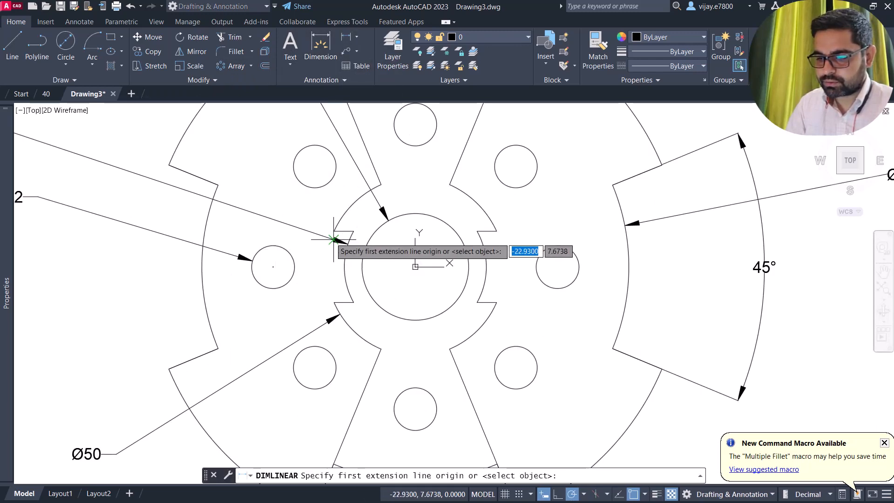
click(314, 240)
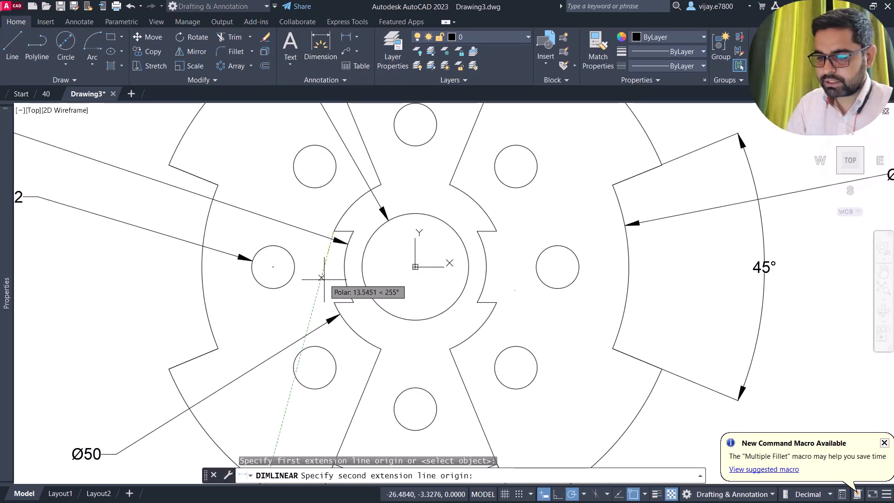
click(334, 302)
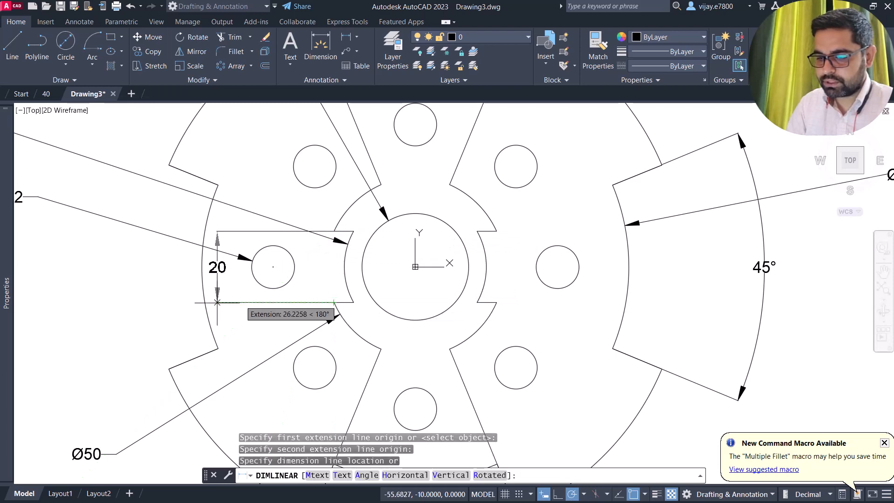
click(79, 309)
scroll(201, 292, down, 4)
scroll(235, 281, up, 2)
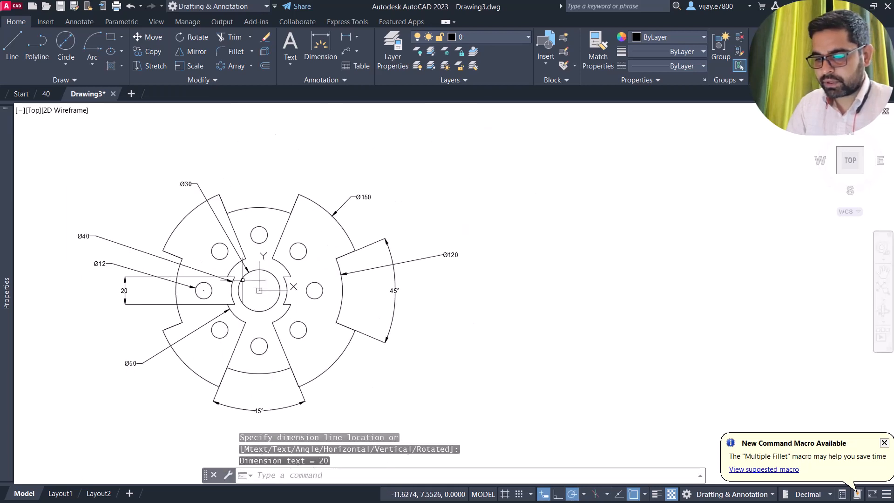
- Select all nine dimensions with Select Similar and put them on the turned-off Defpoints layer
click(141, 409)
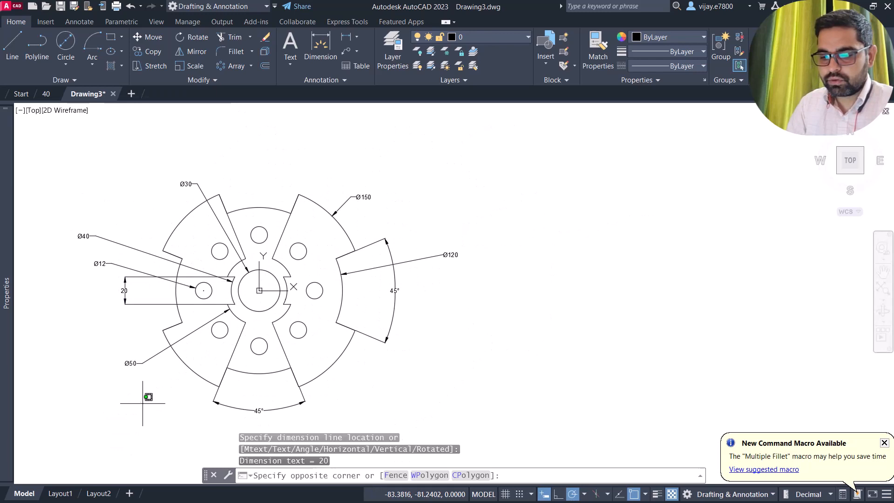
click(54, 195)
click(181, 181)
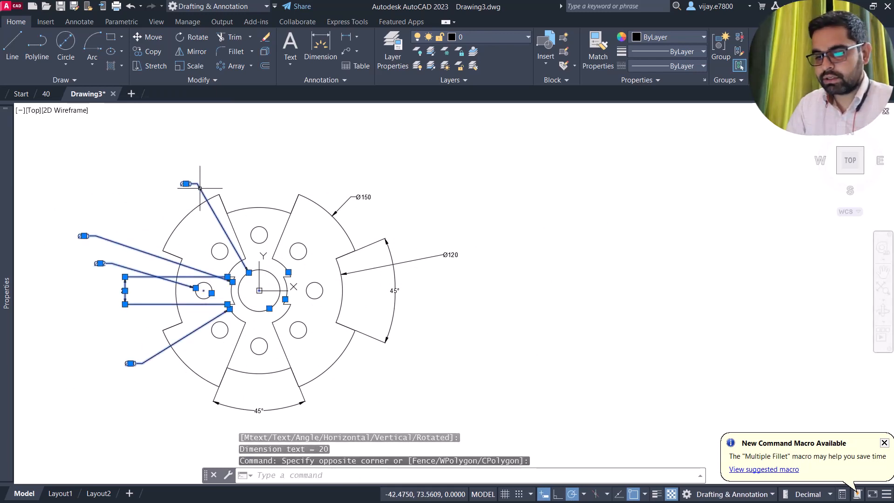
right_click(128, 172)
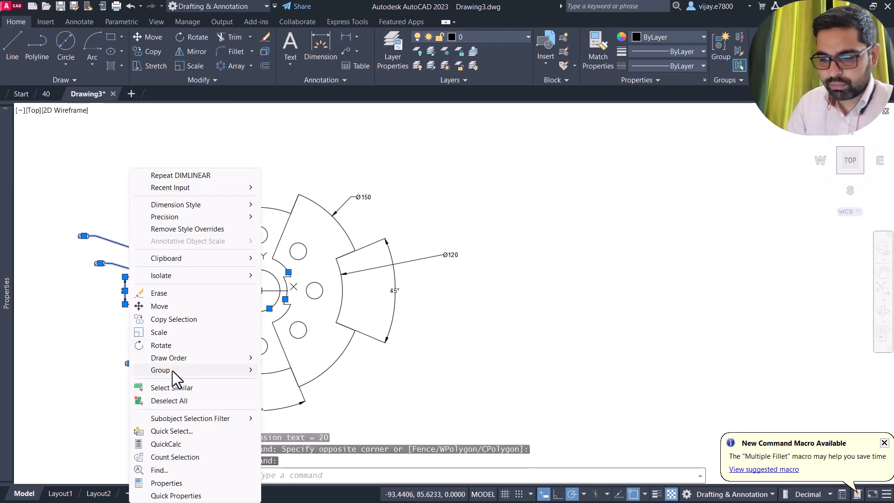
click(169, 389)
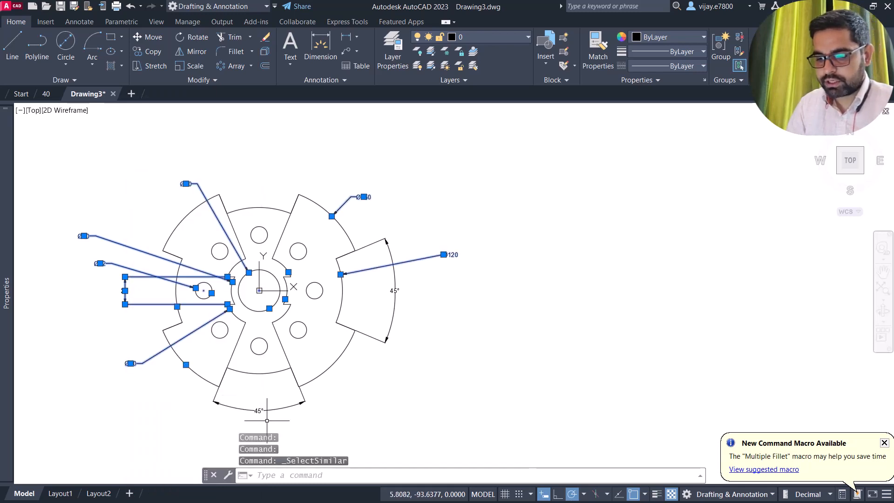
click(251, 399)
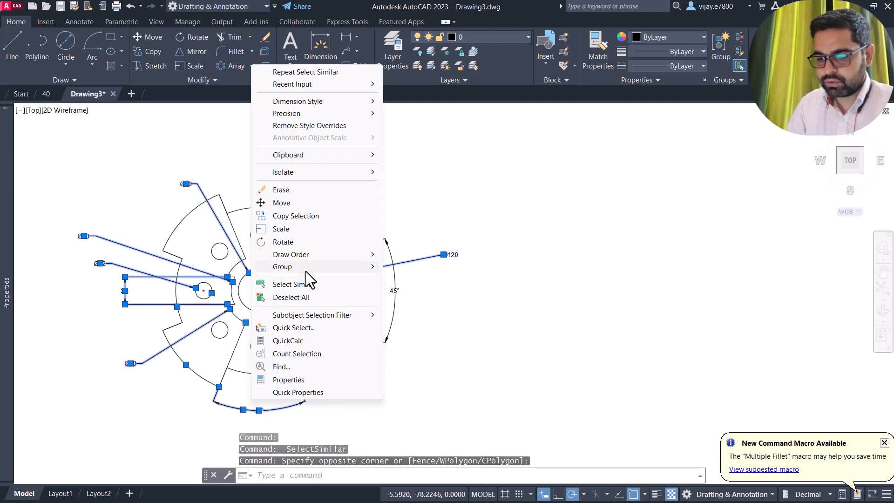
click(307, 284)
click(468, 34)
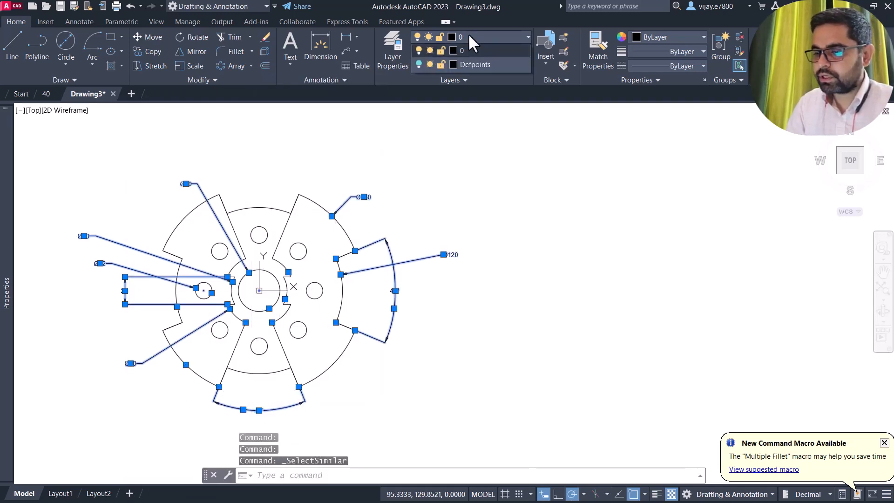
click(467, 64)
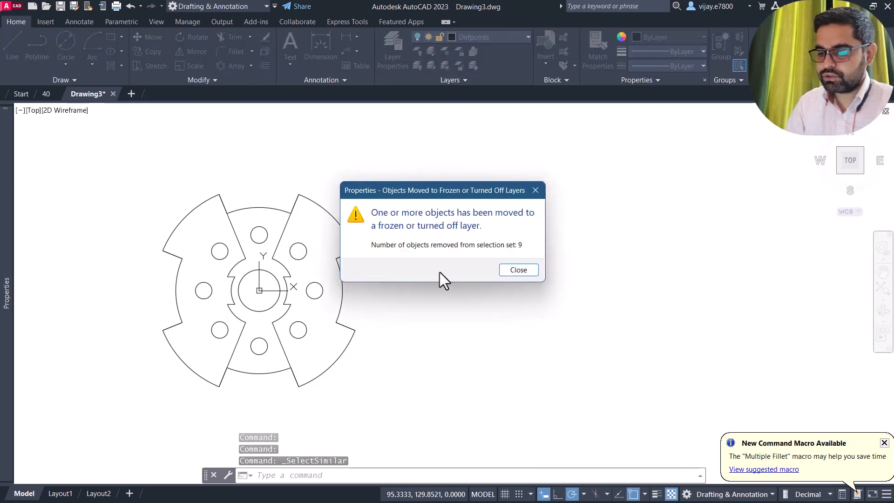
click(529, 271)
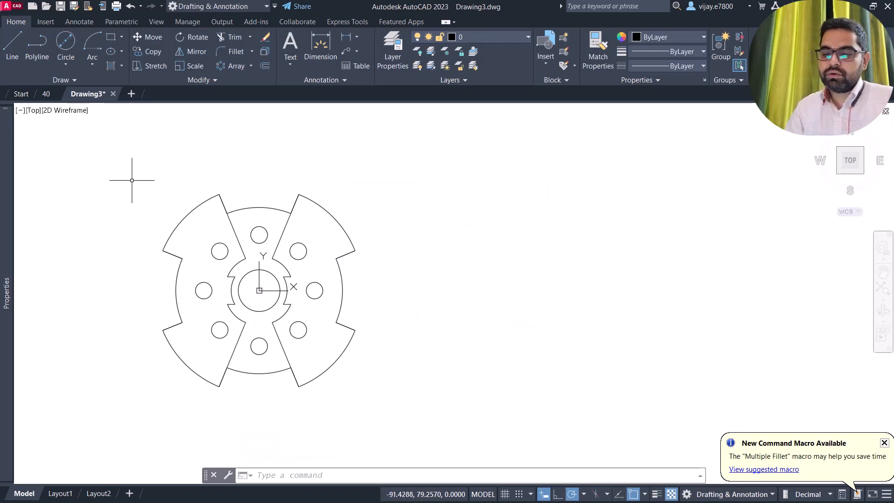
- Hatch the left and right blades with a gradient whose second colour is Yellow
click(111, 64)
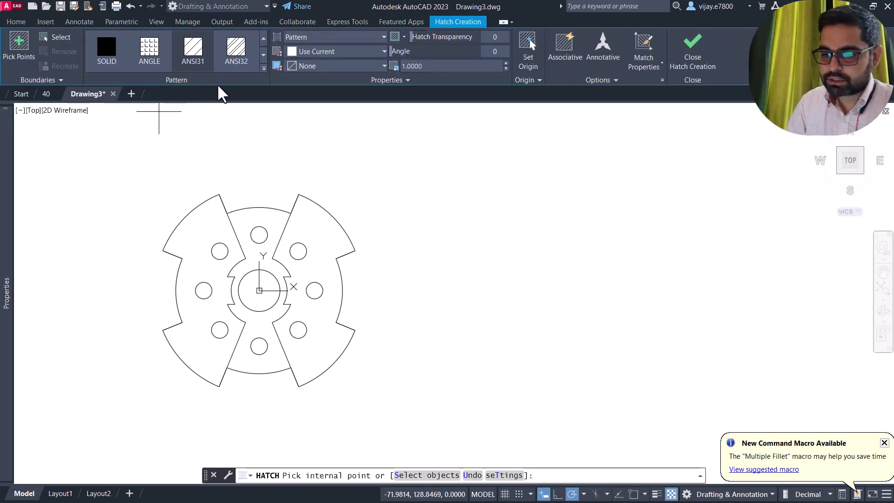
click(312, 38)
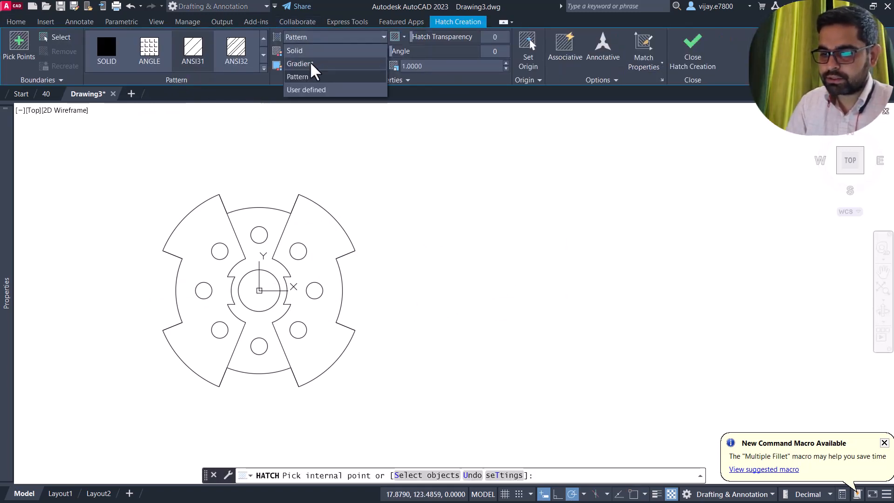
click(309, 61)
click(314, 66)
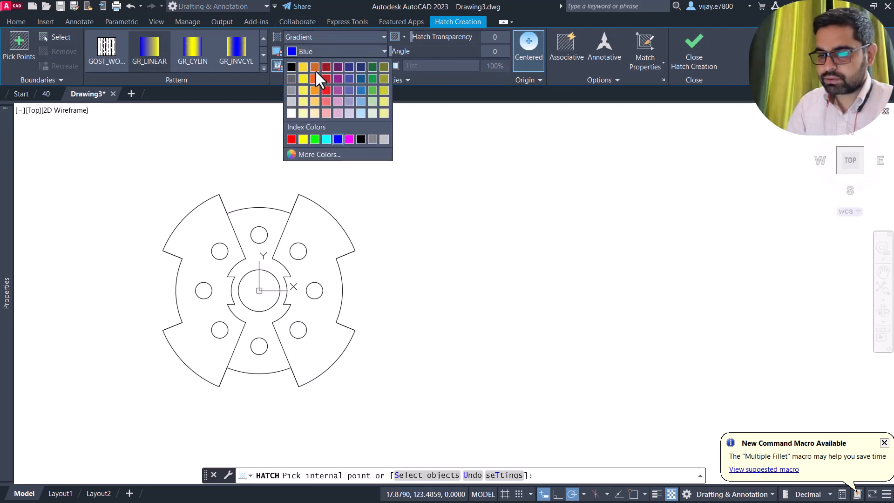
click(314, 68)
click(223, 231)
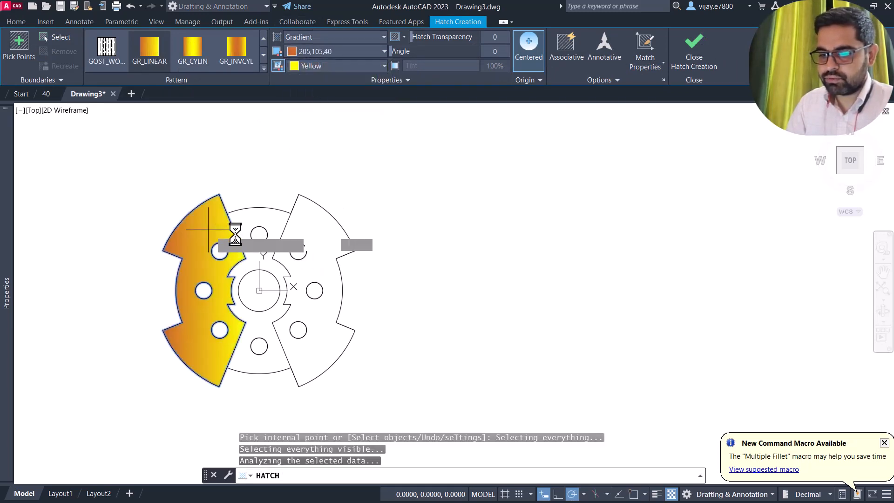
click(293, 234)
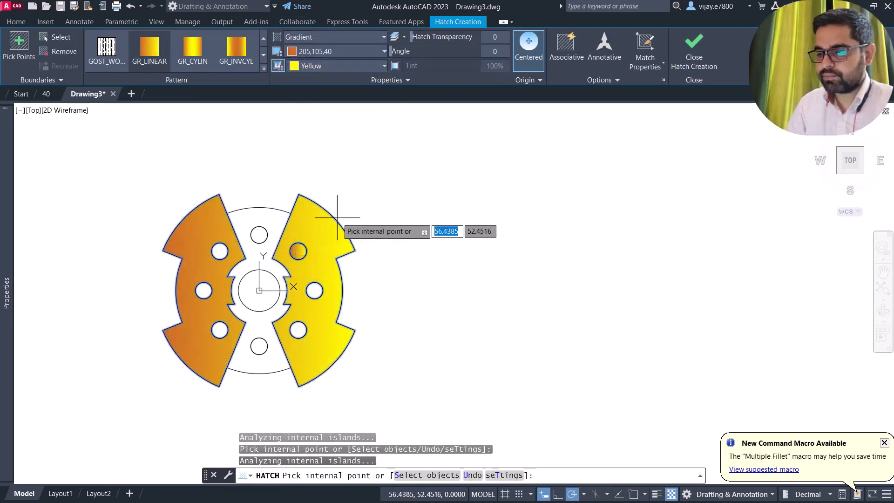
click(709, 61)
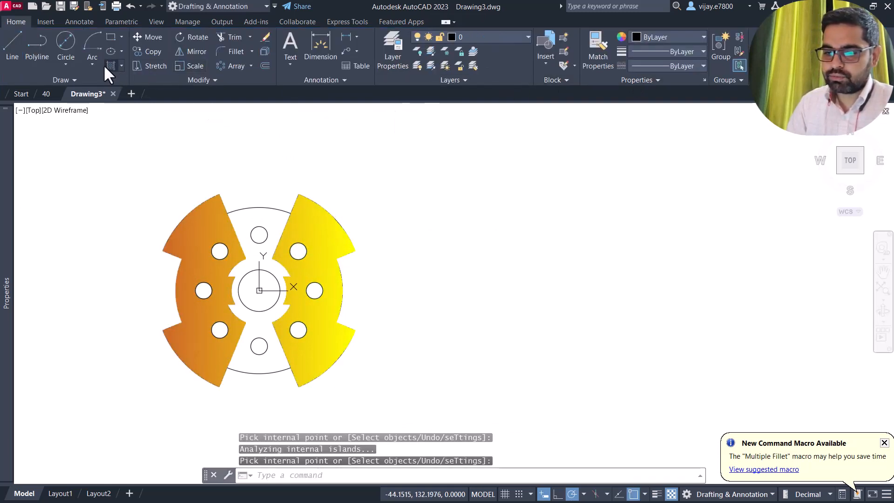
- Hatch the central hub band with a dark red-to-white gradient
click(106, 65)
click(316, 38)
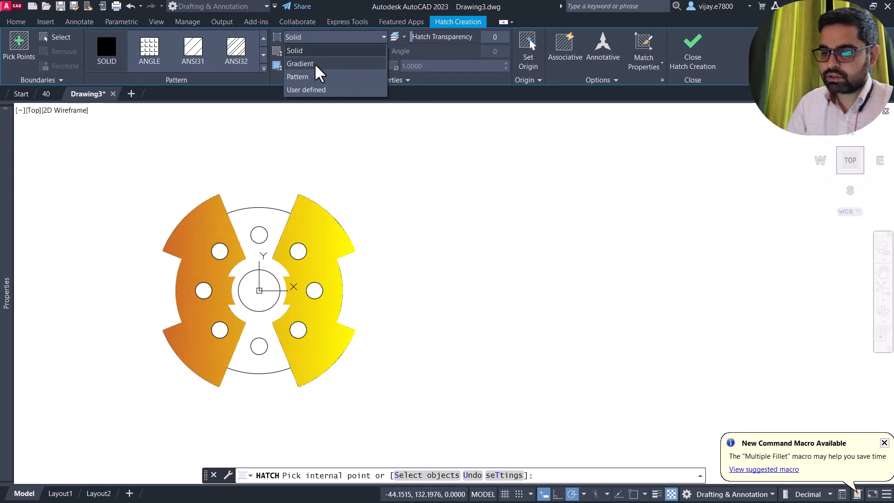
click(314, 63)
click(324, 51)
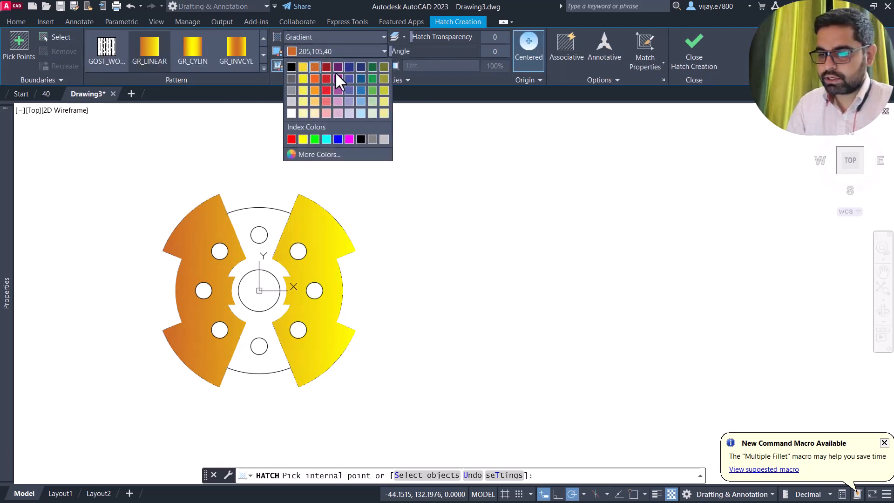
click(326, 67)
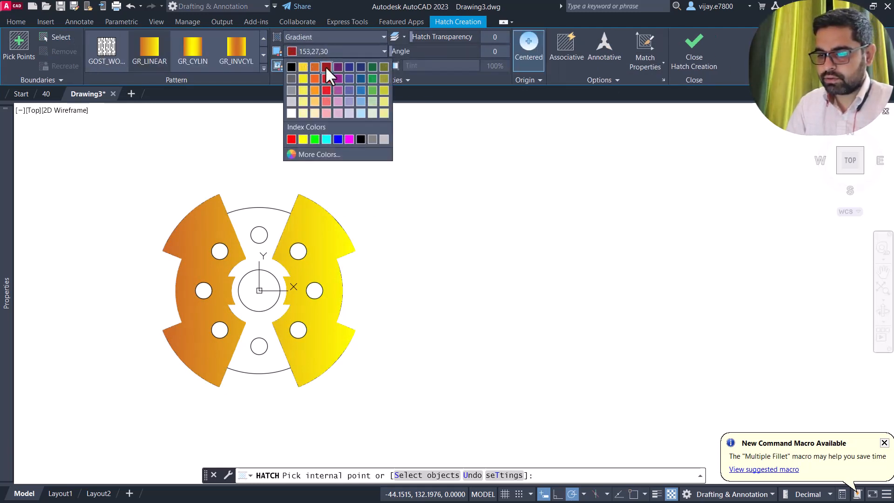
click(324, 68)
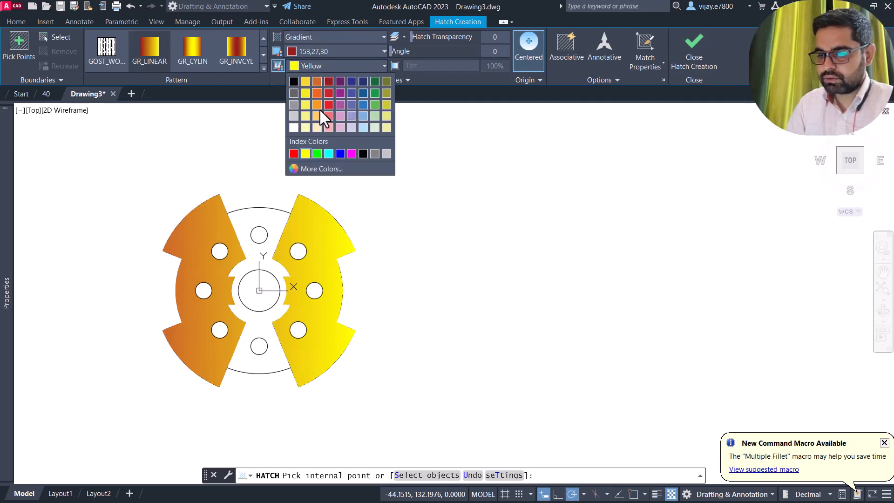
click(294, 127)
click(251, 217)
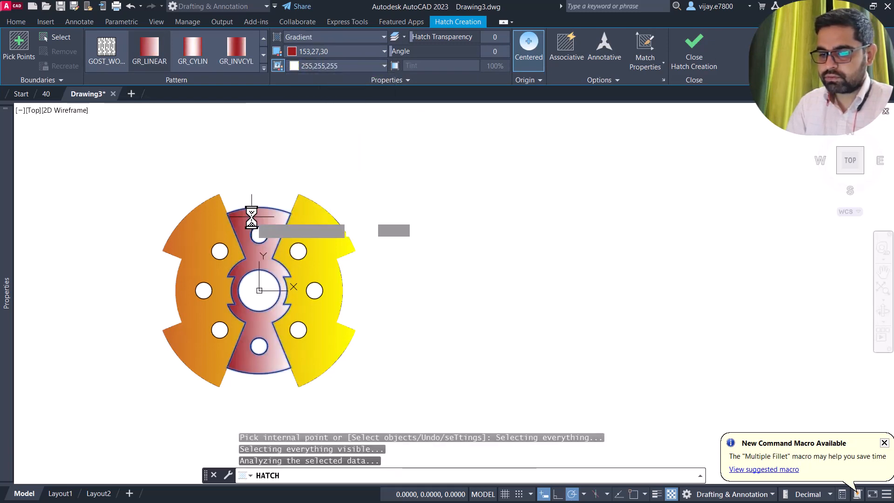
scroll(63, 282, up, 3)
middle_drag(80, 270, 141, 264)
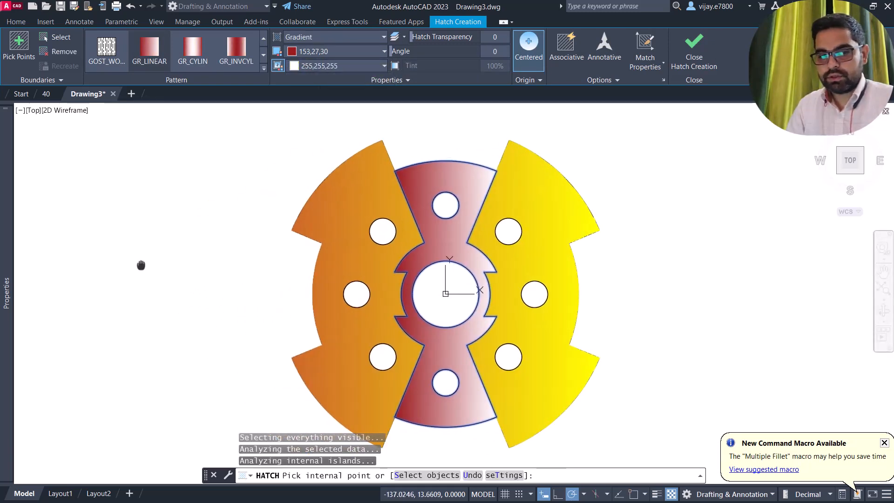
scroll(141, 264, down, 2)
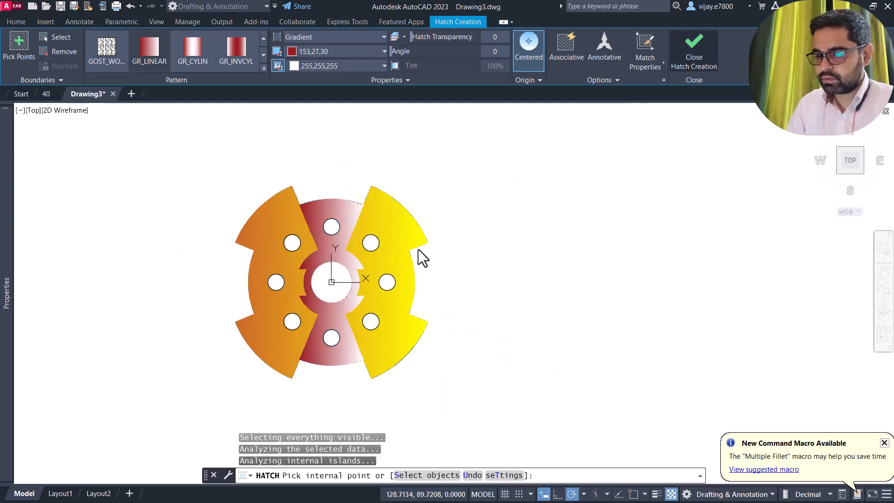
- Change the side hatch's second colour to pale yellow 248,246,176 with transparency 25
click(402, 234)
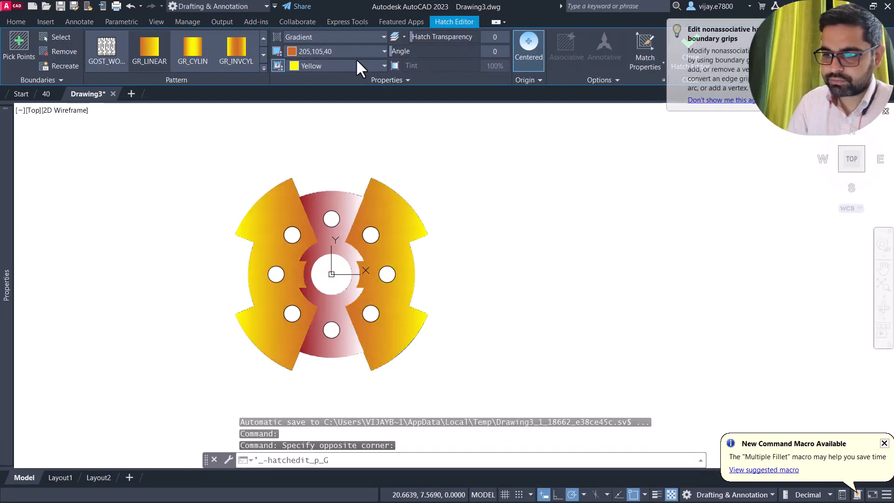
click(336, 65)
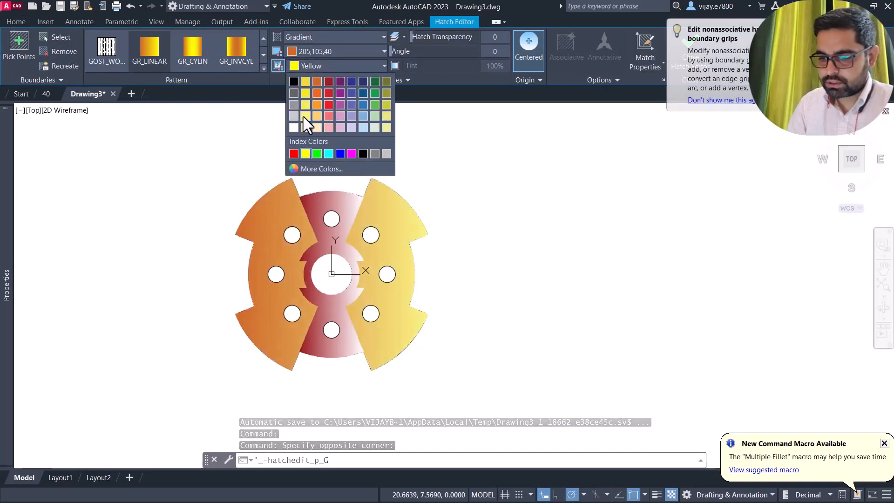
click(305, 127)
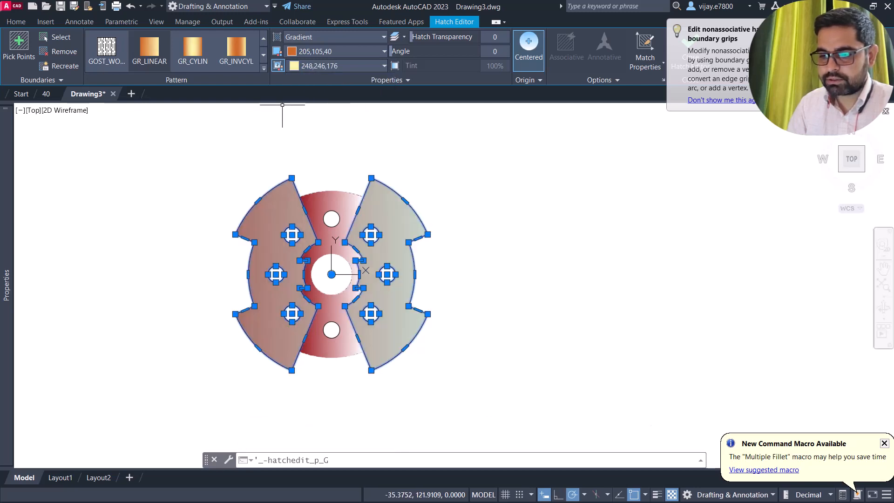
drag(413, 37, 443, 37)
click(693, 70)
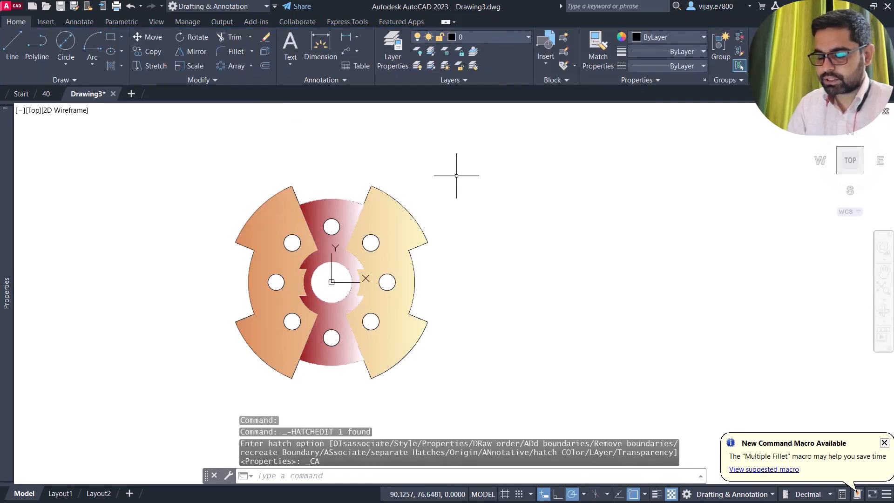
- Turn the Defpoints layer back on so the dimensions reappear
click(461, 37)
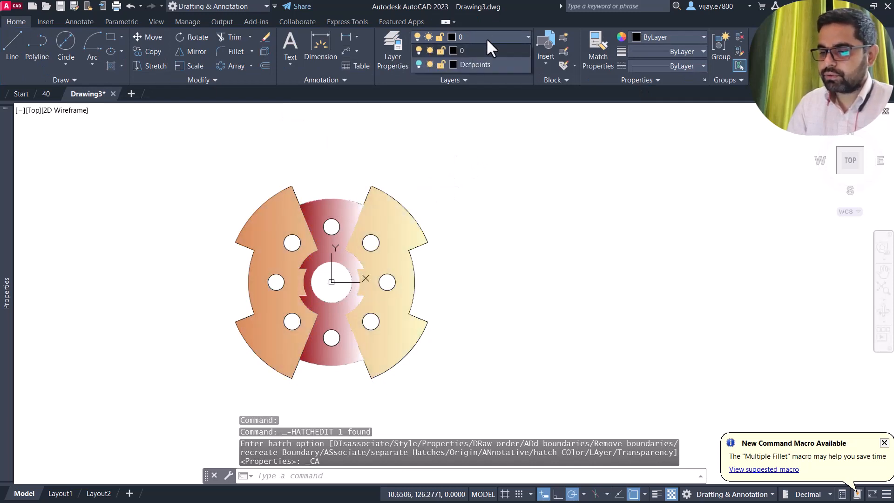
click(418, 65)
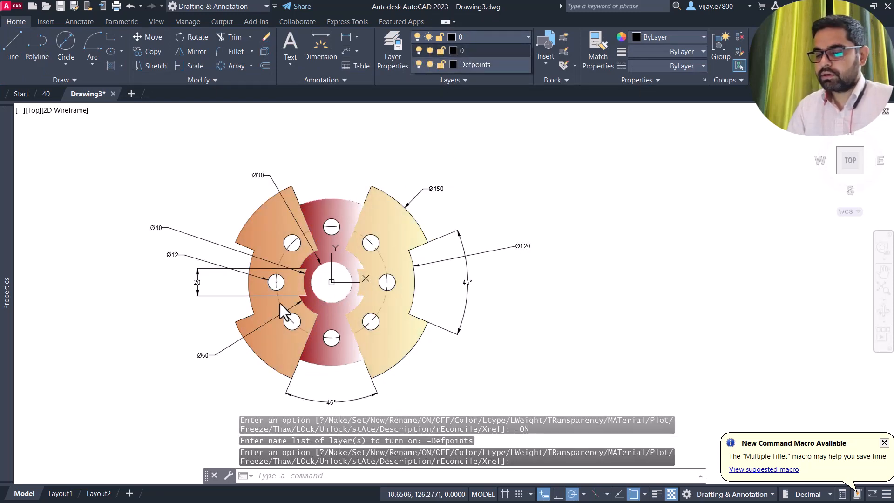
click(209, 177)
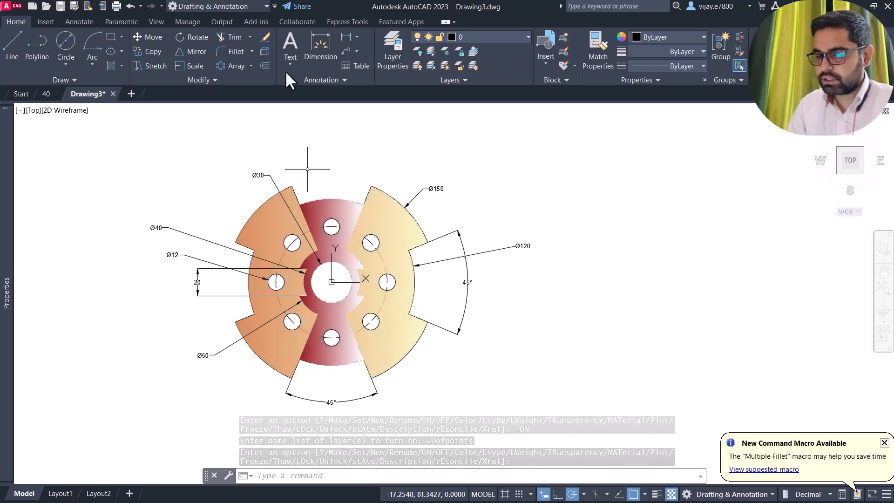
- Add an Ø80 diameter dimension to the hole circle, placed above the plate
click(357, 36)
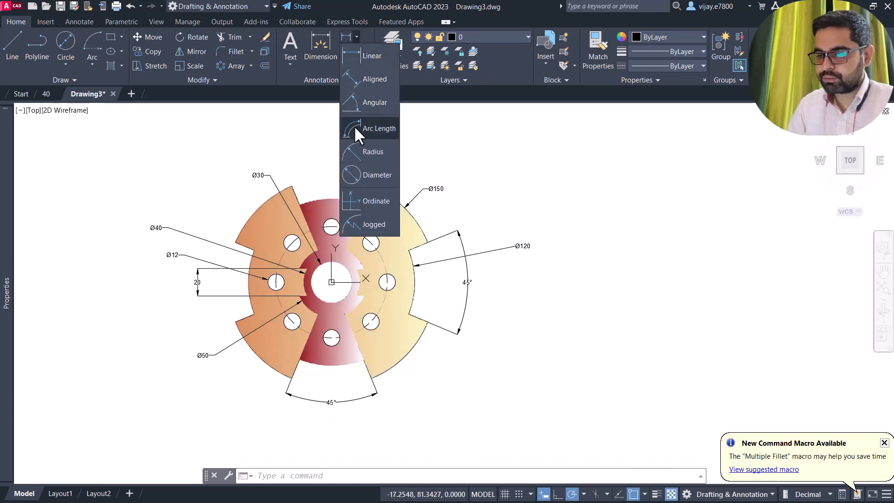
click(368, 176)
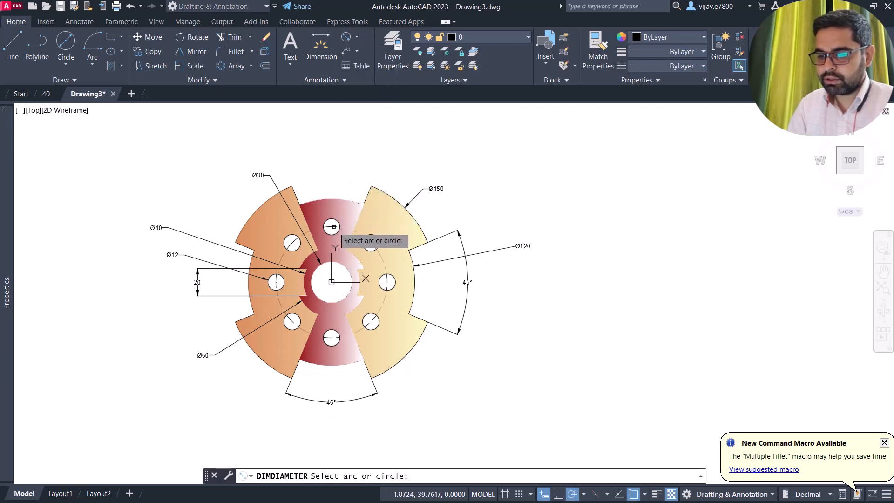
click(350, 231)
click(333, 154)
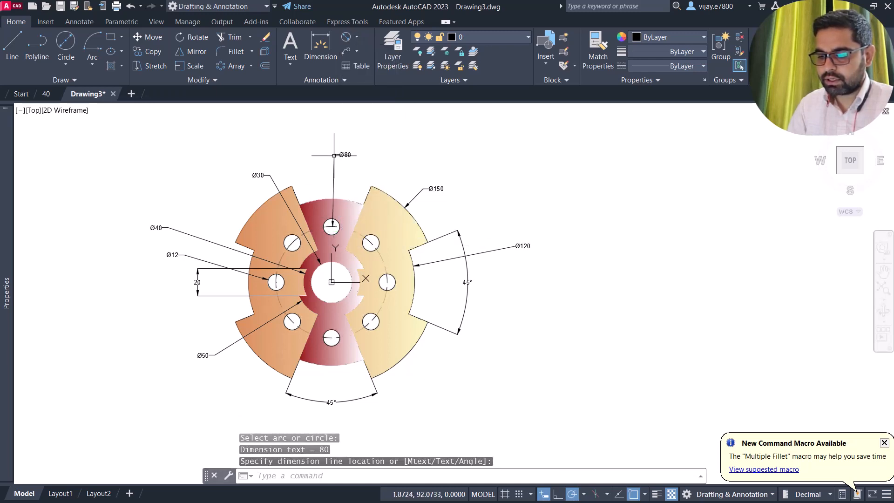
mouse_move(204, 217)
middle_down()
mouse_move(229, 180)
mouse_move(201, 191)
middle_up()
- Set the Standard dimension style's text height to 5 via DIMSTYLE
text(DIMS)
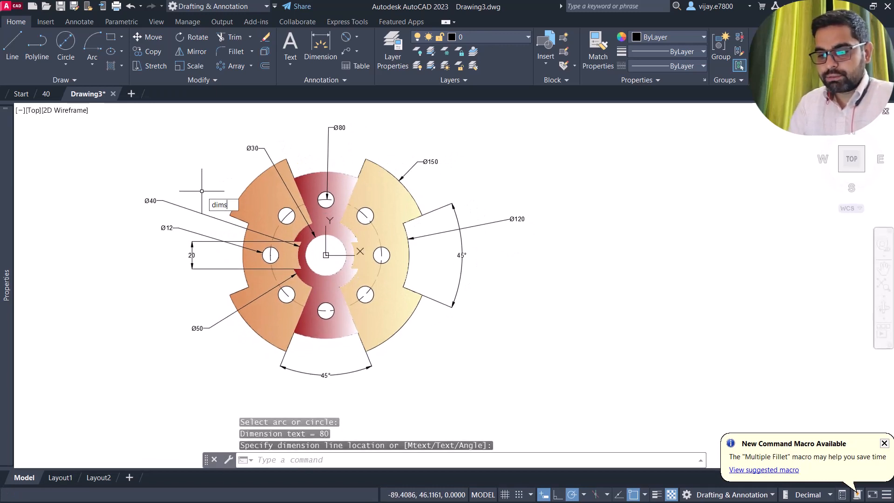
text(TY)
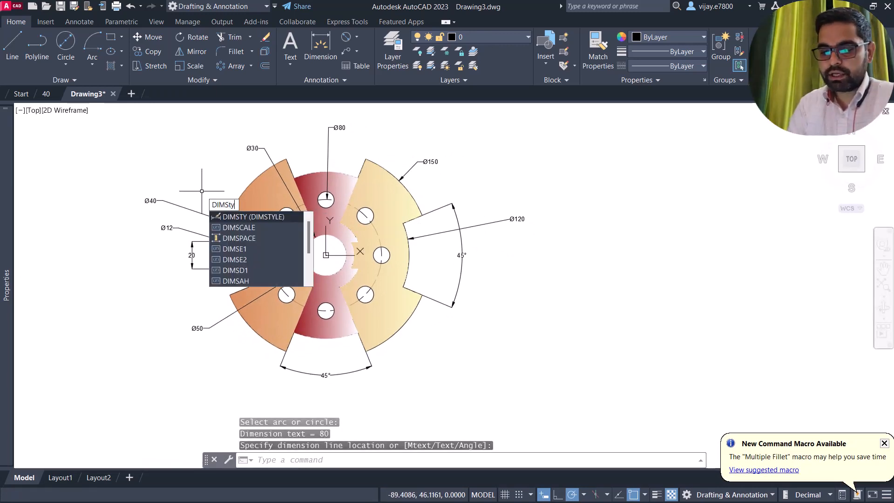
key(Return)
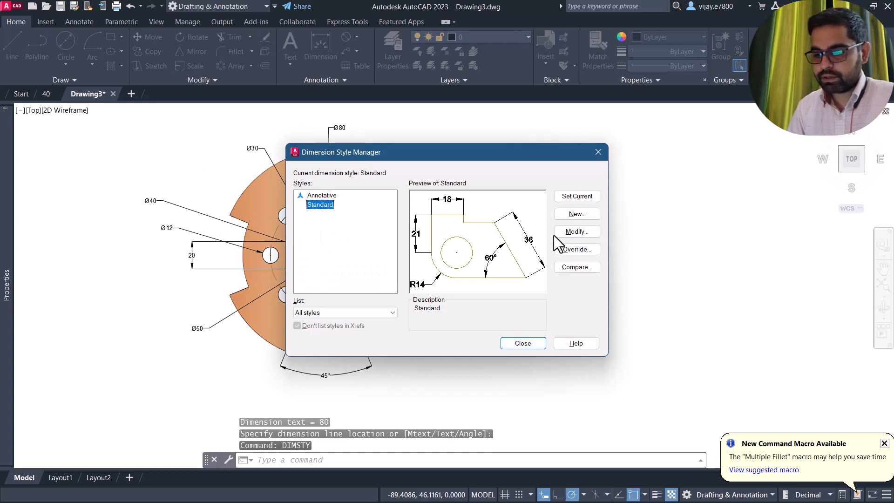
click(557, 233)
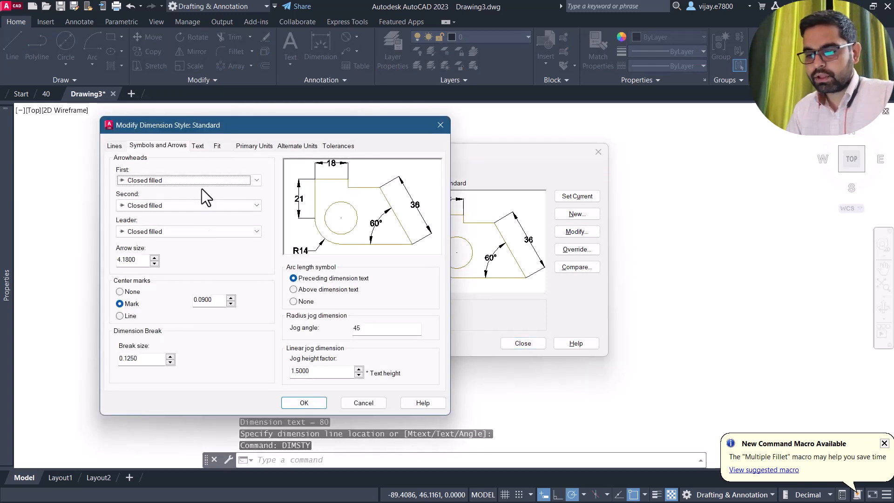
click(198, 146)
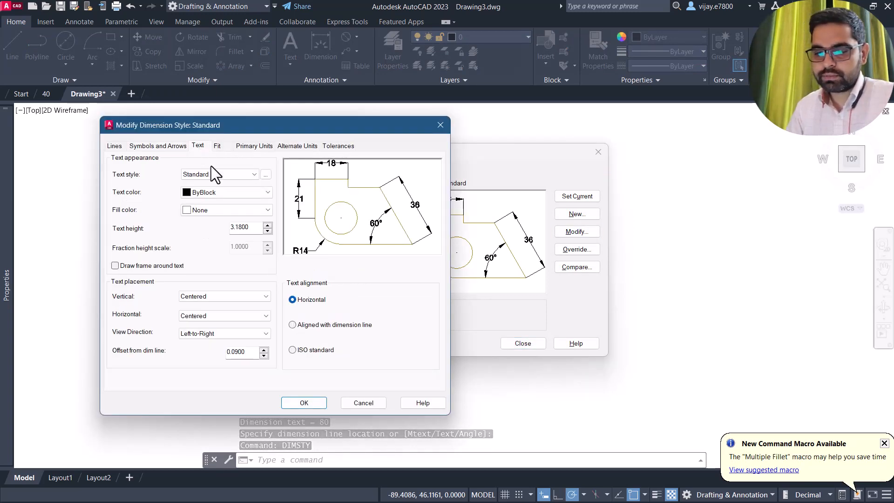
double_click(236, 227)
text(5)
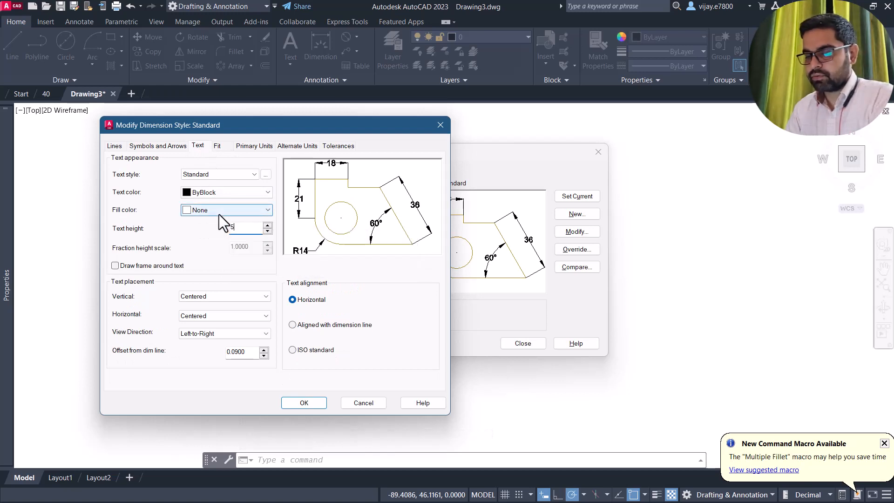
key(Return)
click(298, 401)
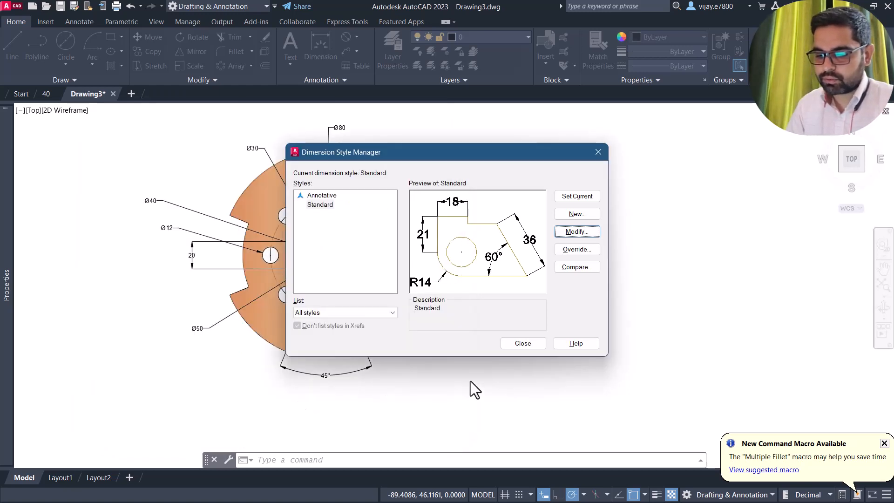
click(508, 345)
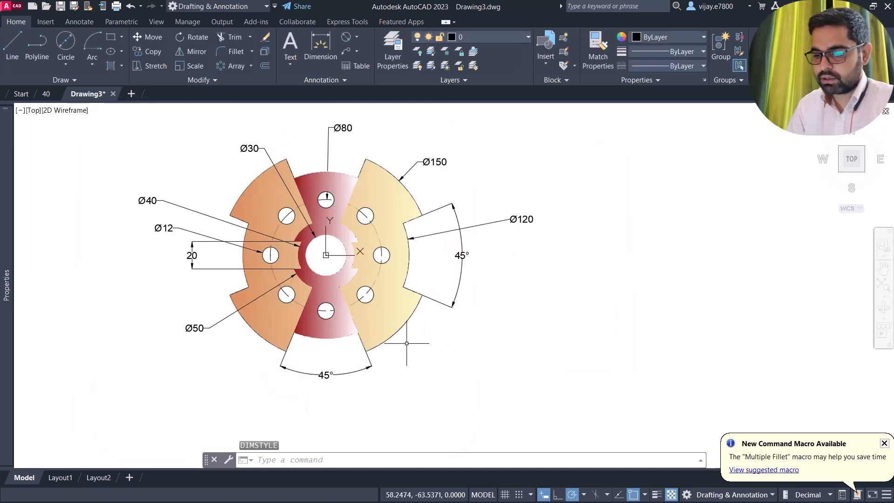
- Increase the arrow size in the Standard dimension style's Symbols and Arrows settings
mouse_move(606, 359)
middle_down()
mouse_move(597, 361)
mouse_move(600, 387)
middle_up()
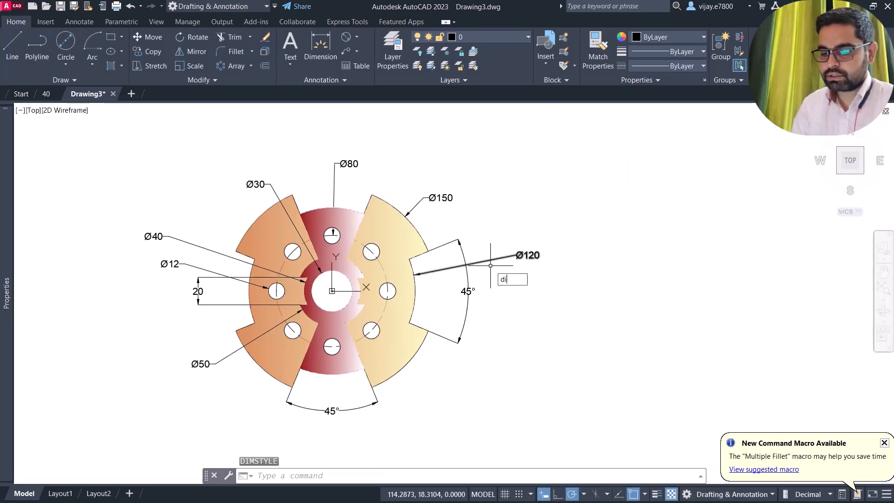
text(m)
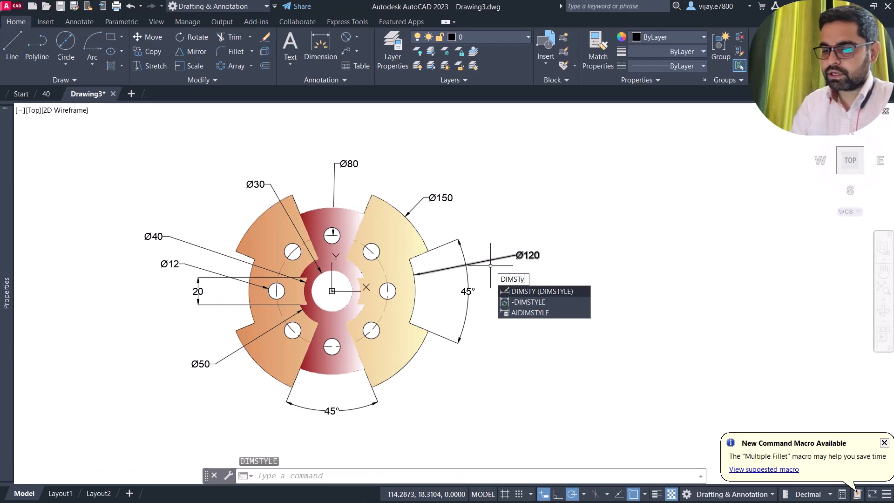
text(sty)
key(Return)
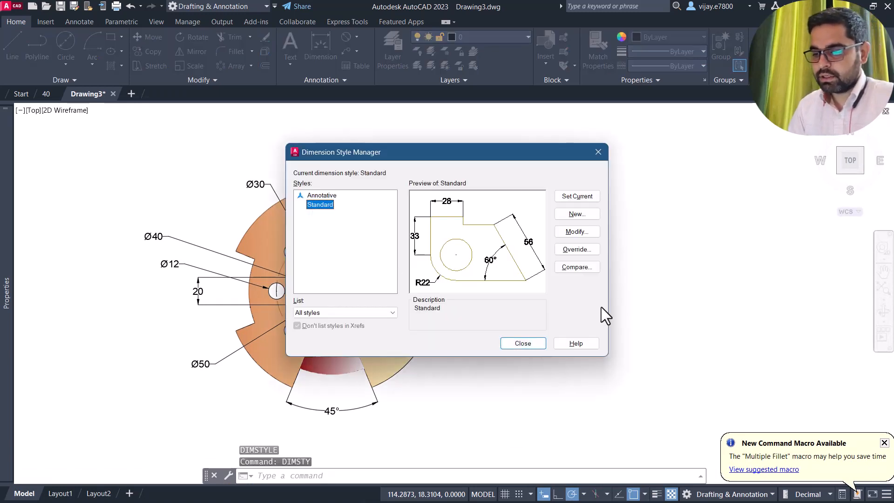
click(575, 230)
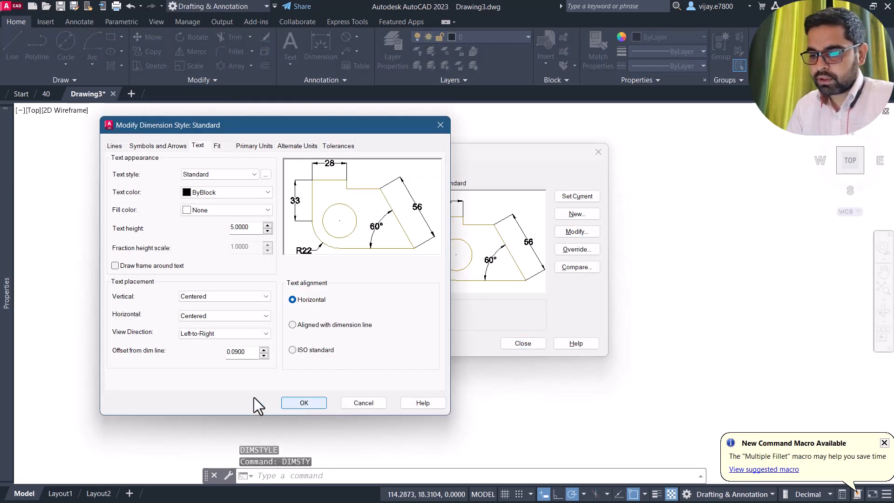
click(177, 146)
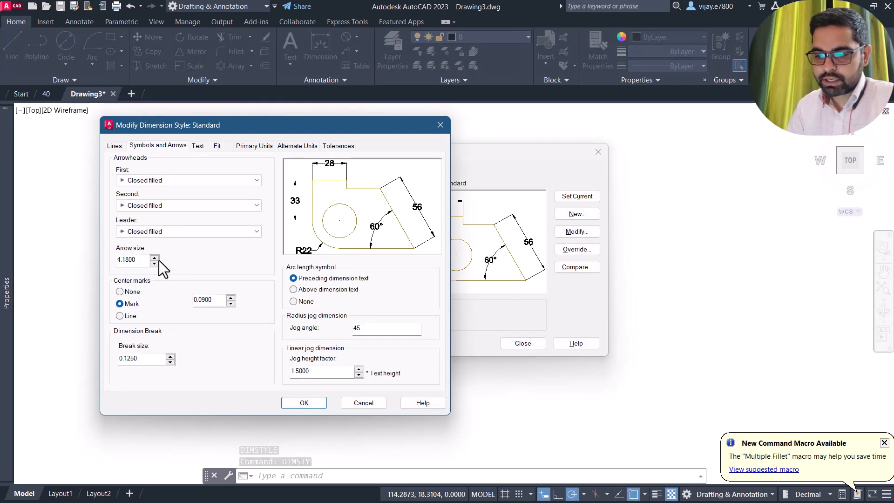
double_click(123, 259)
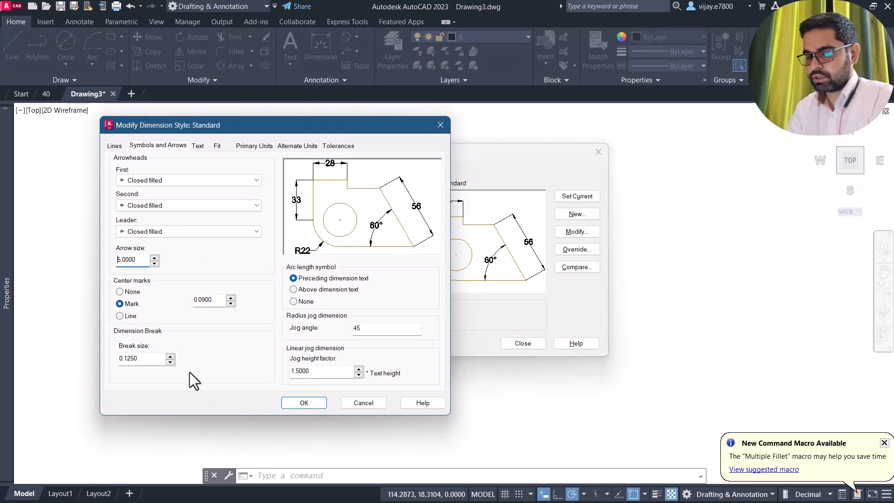
click(305, 404)
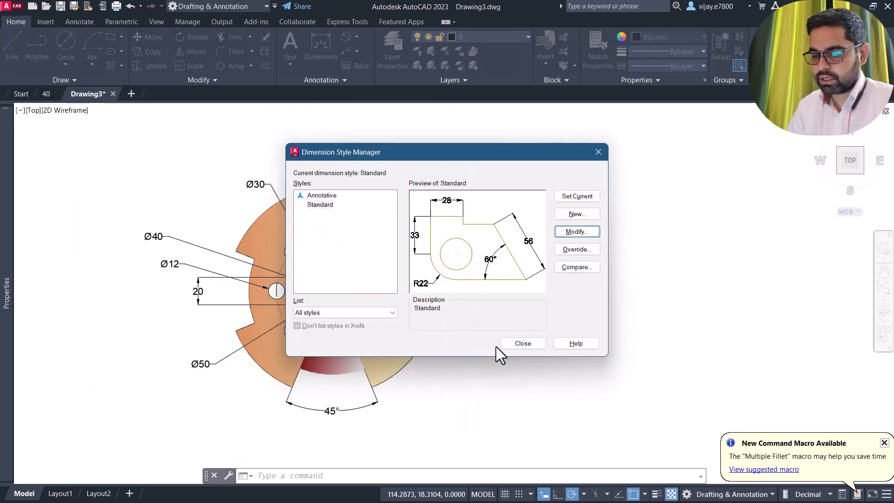
click(509, 345)
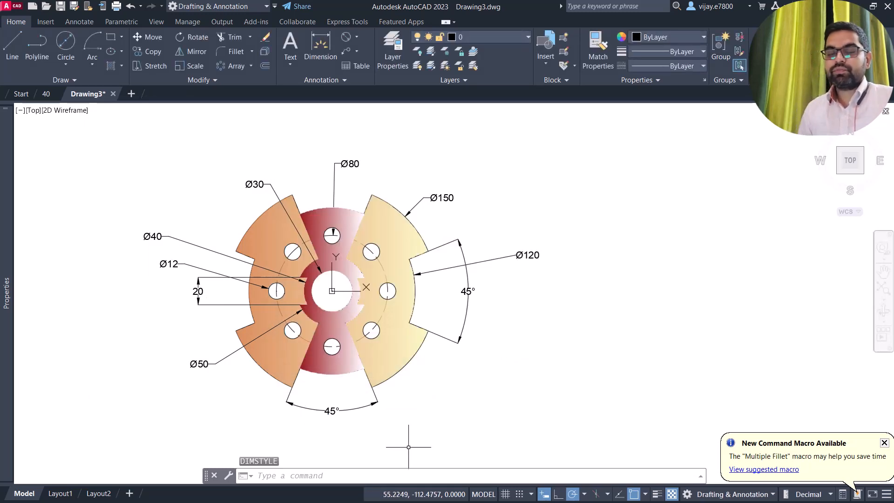